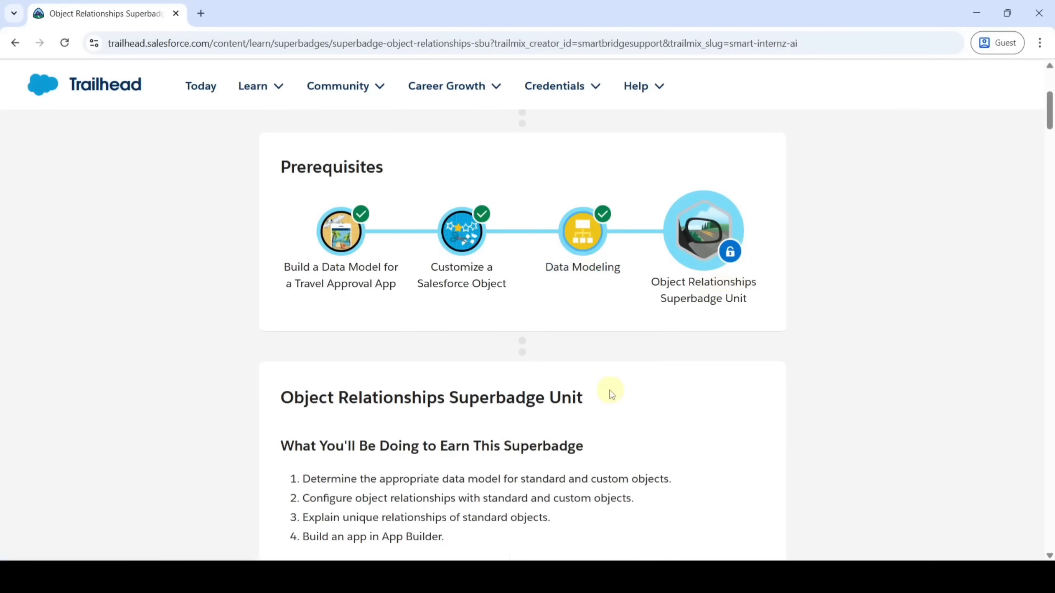
# - Scroll to Prework and Notes and follow the 'Developer Edition org with special configuration' link
pyautogui.scroll(-1, 609, 390)
pyautogui.scroll(-2, 609, 389)
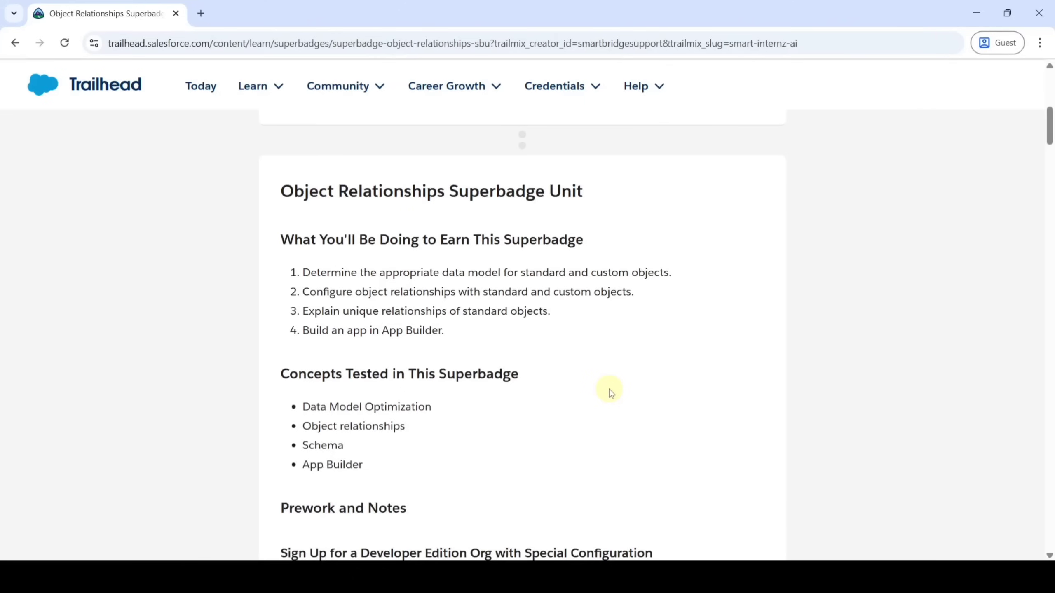
pyautogui.scroll(-3, 609, 390)
pyautogui.scroll(-1, 609, 389)
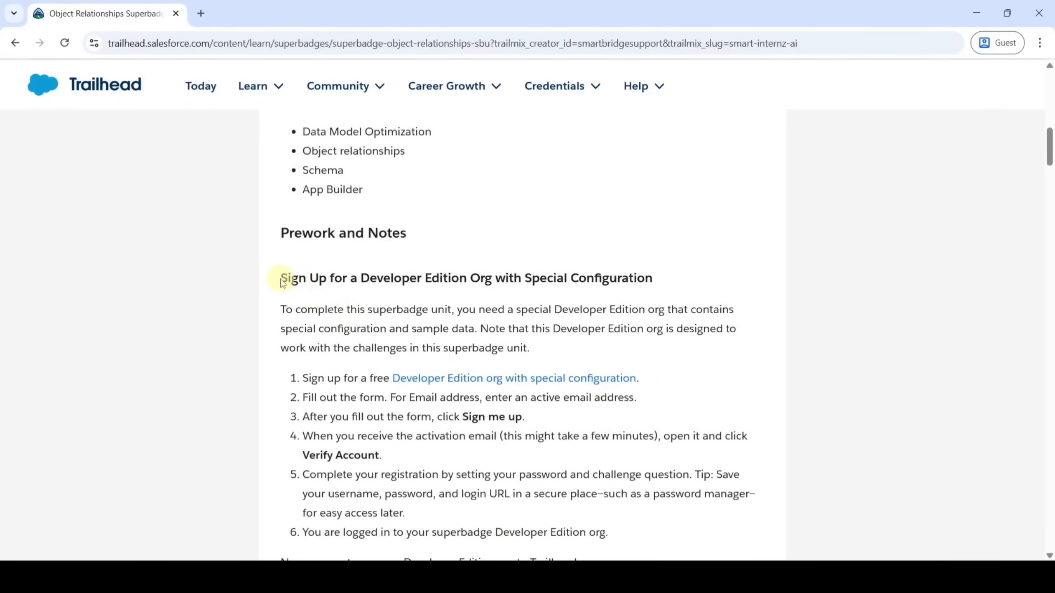
pyautogui.moveTo(281, 278); pyautogui.dragTo(527, 284)
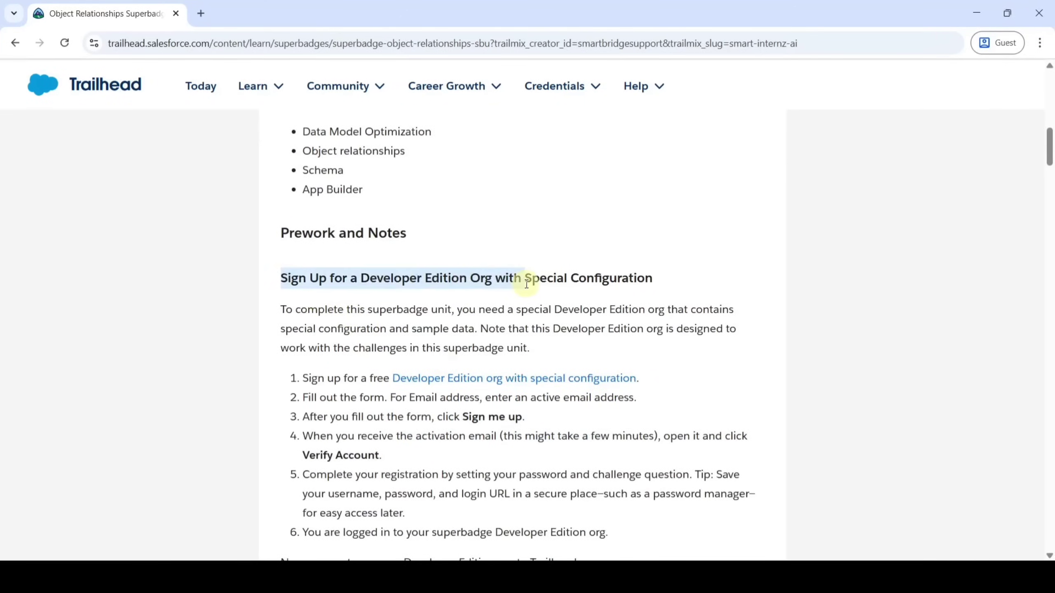
pyautogui.click(526, 283)
pyautogui.click(525, 279)
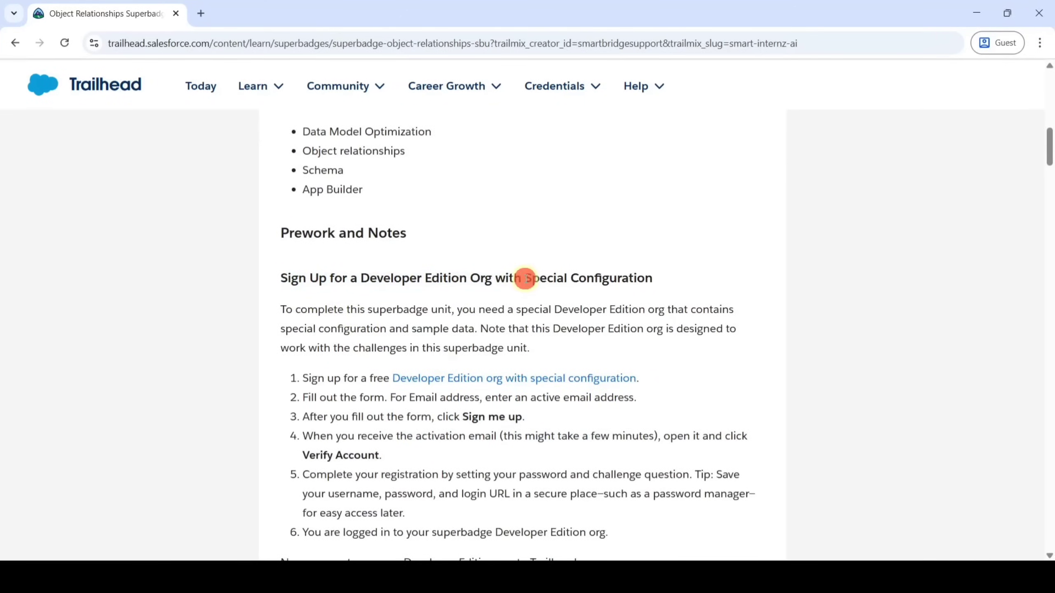
pyautogui.moveTo(525, 279); pyautogui.dragTo(654, 280)
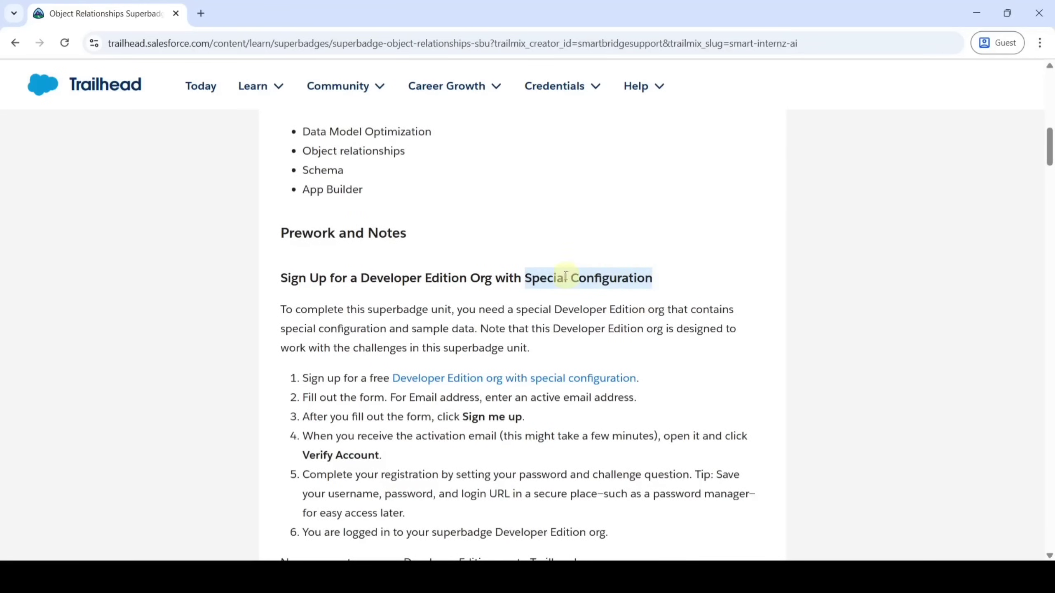
pyautogui.scroll(-1, 535, 258)
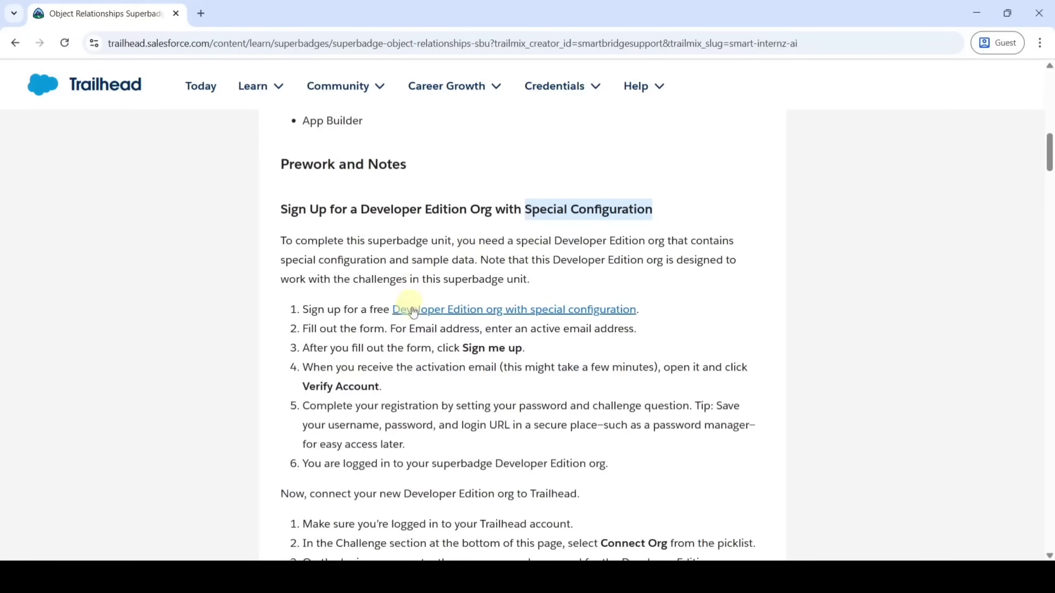
pyautogui.click(459, 311)
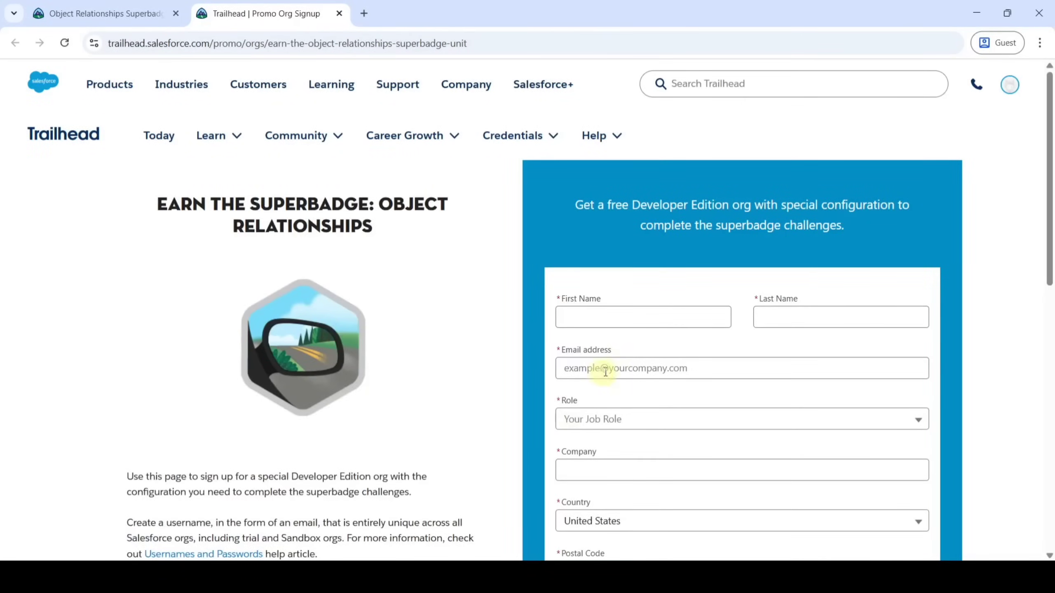
# - Enter the first name, last name and e-mail address on the sign-up form
pyautogui.scroll(-5, 689, 368)
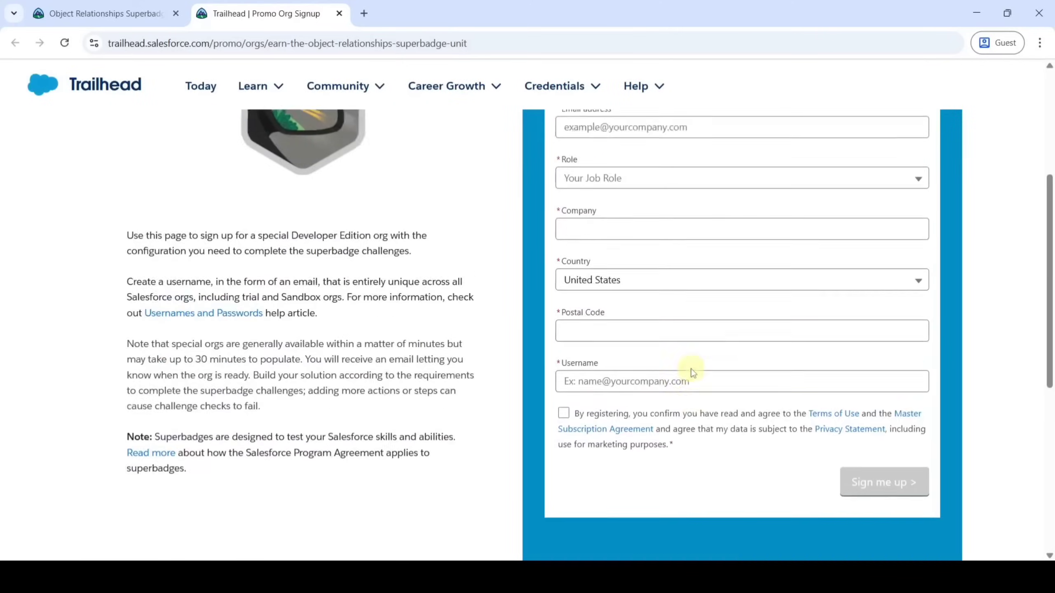
pyautogui.scroll(5, 689, 370)
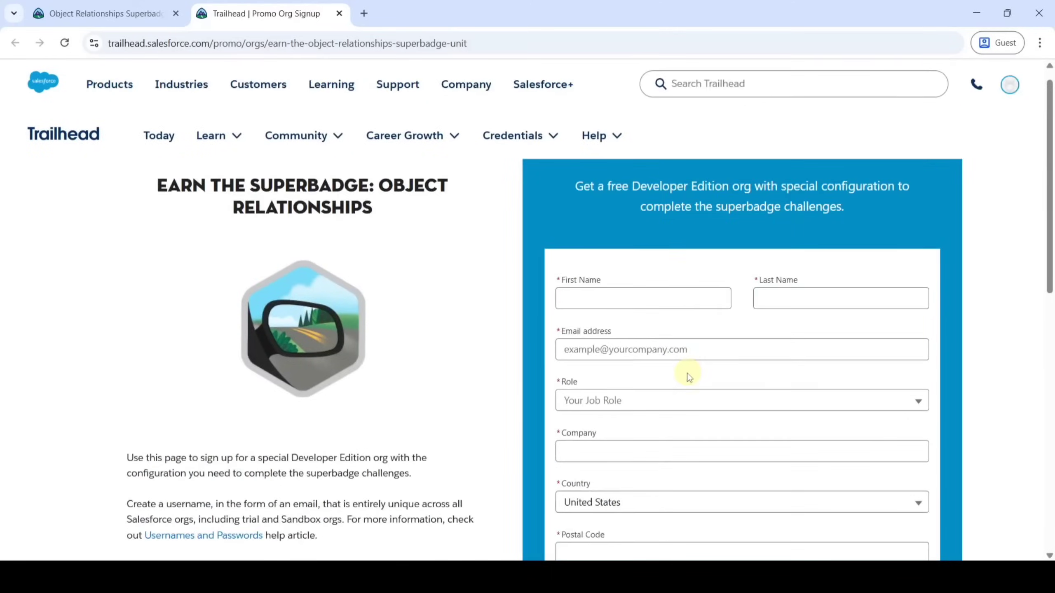
pyautogui.click(612, 302)
pyautogui.write('ED')
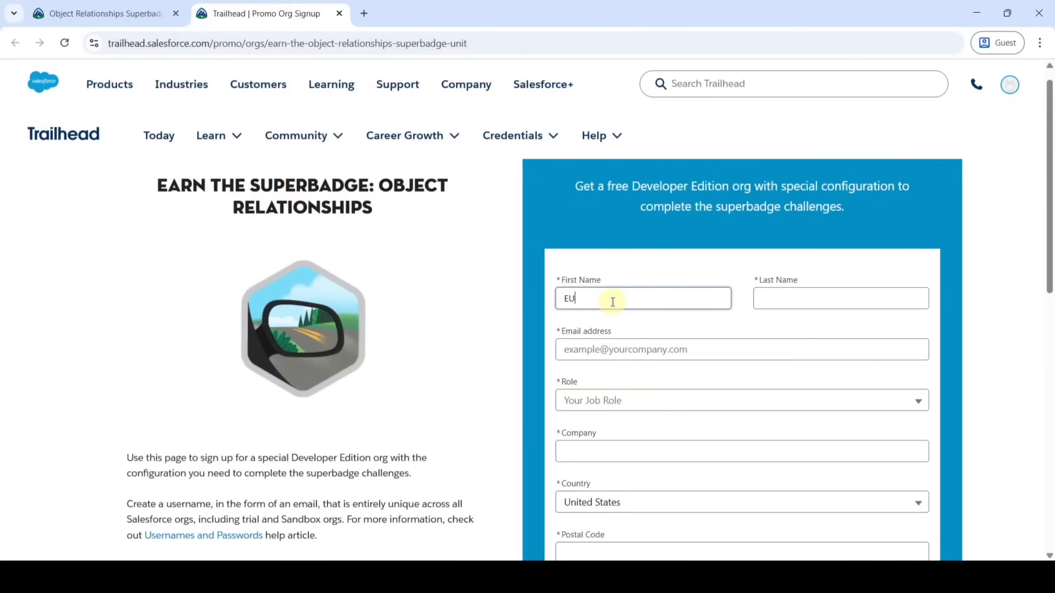
pyautogui.write('UCATION')
pyautogui.click(774, 302)
pyautogui.write('MATTERS')
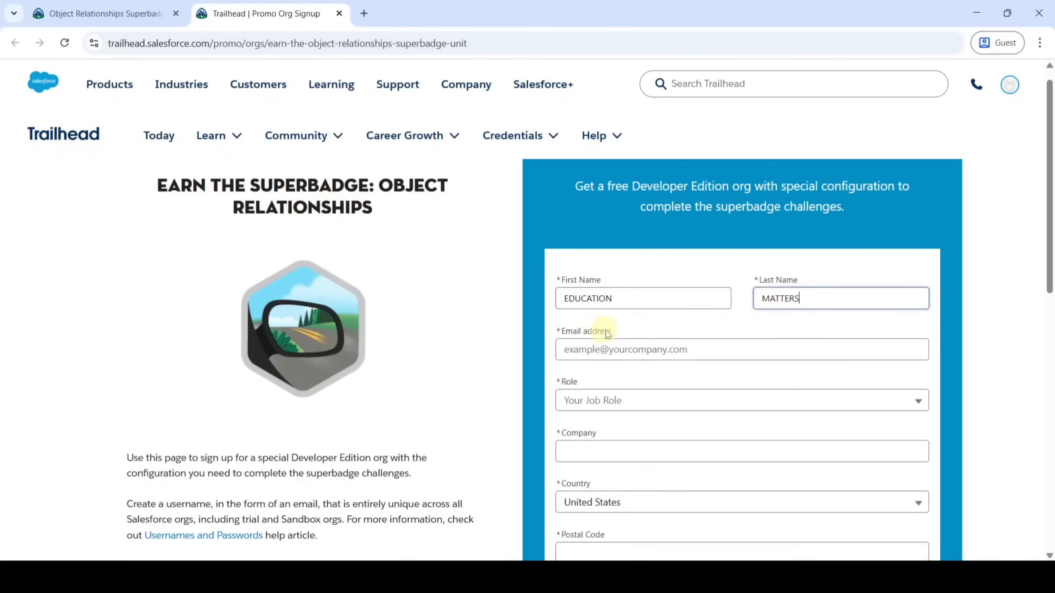
pyautogui.click(631, 344)
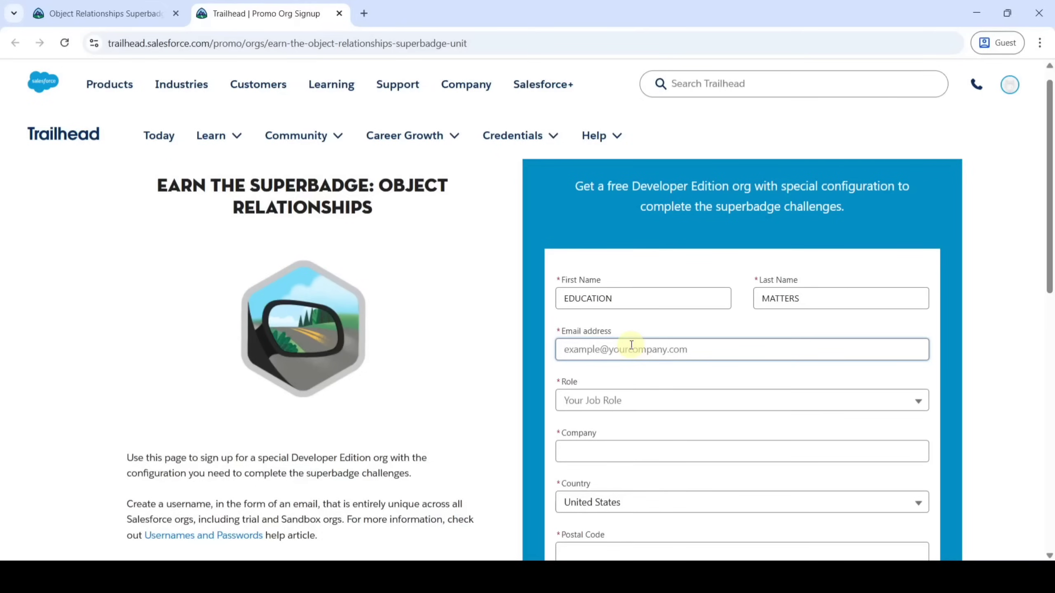
pyautogui.write('education')
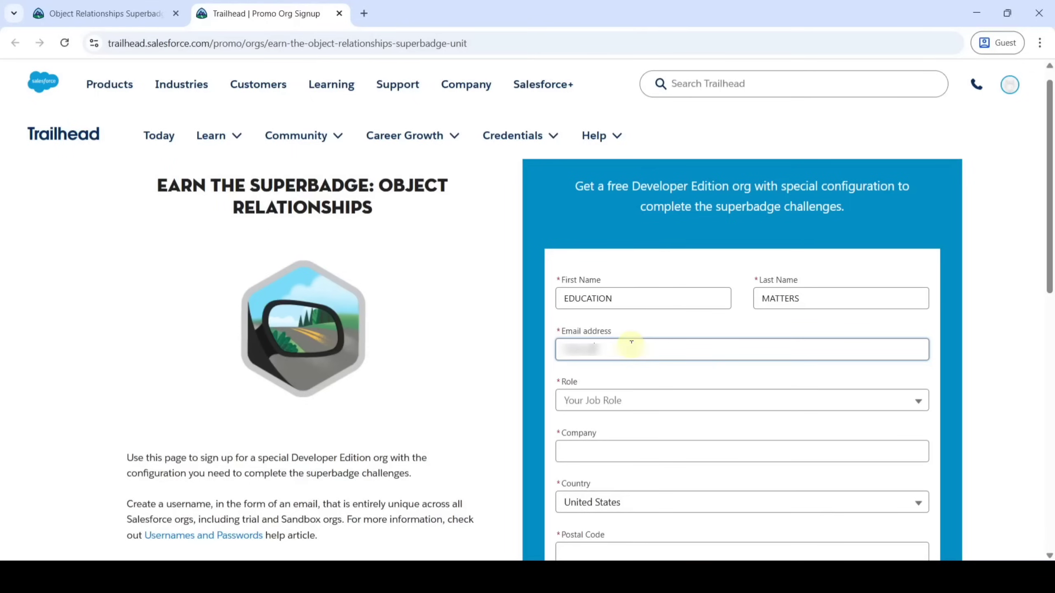
pyautogui.write('matter')
# - Set role to Developer, company to Salesforce and country to India
pyautogui.click(619, 400)
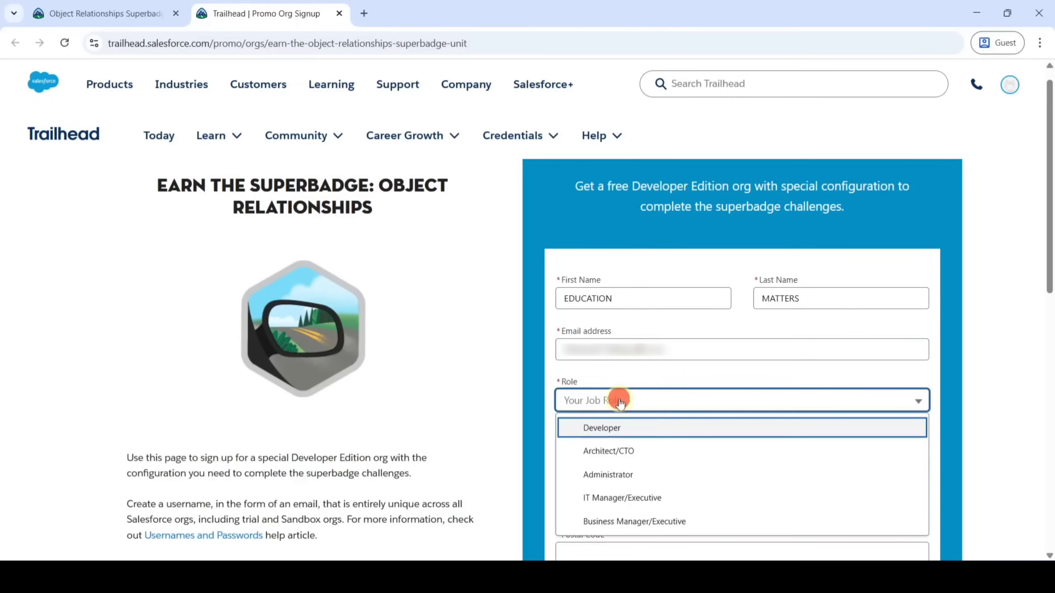
pyautogui.click(618, 427)
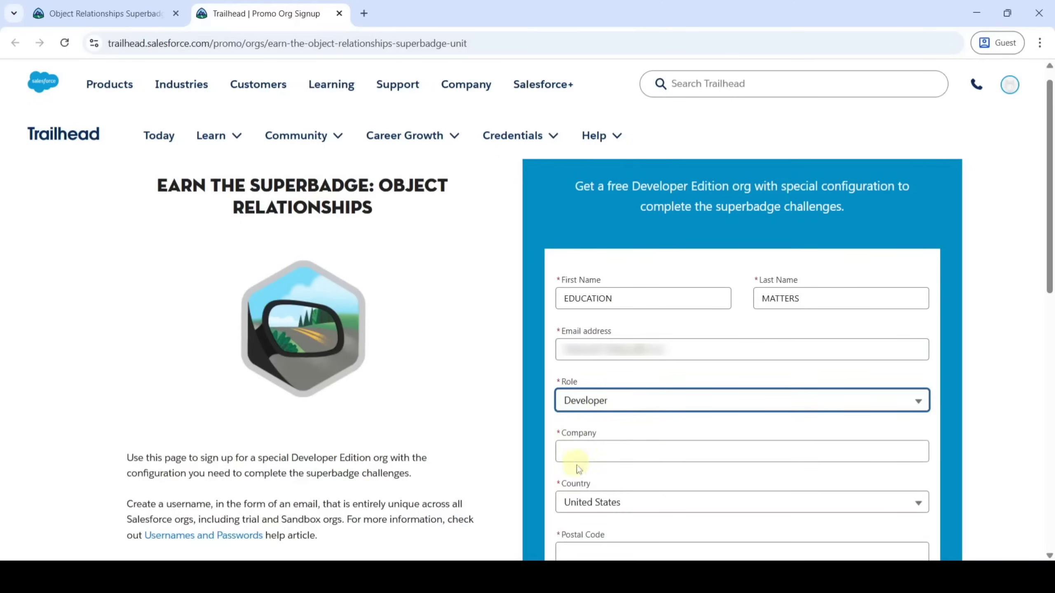
pyautogui.click(606, 451)
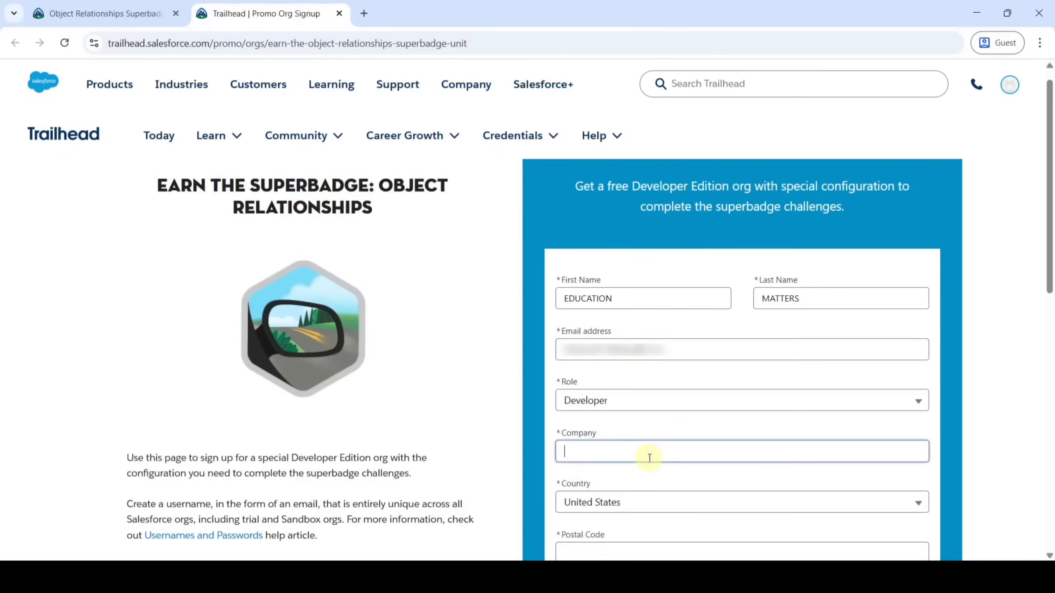
pyautogui.write('Salesforce')
pyautogui.click(618, 499)
pyautogui.write('in')
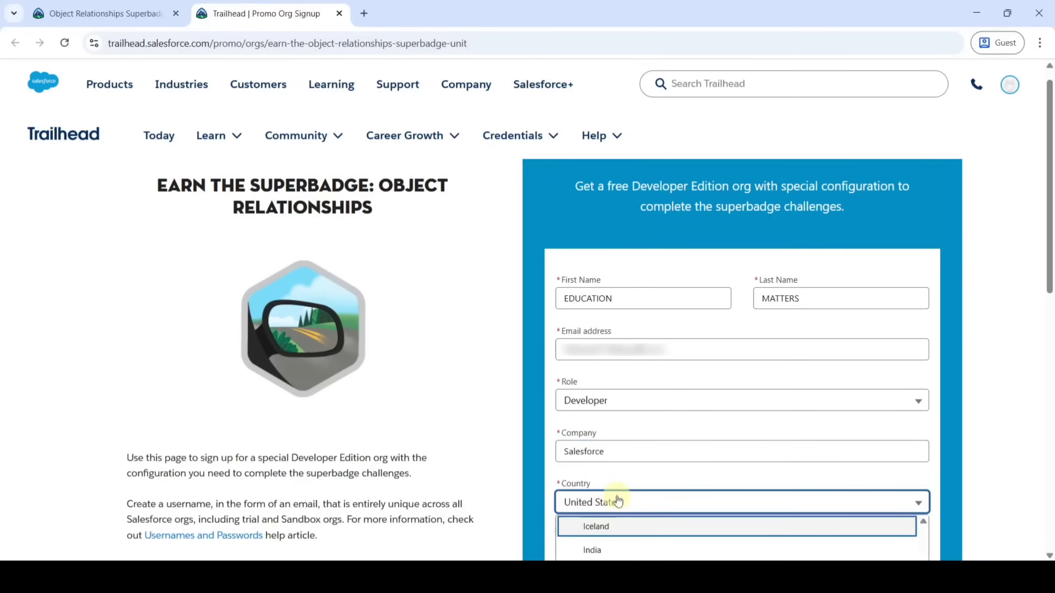
pyautogui.click(615, 548)
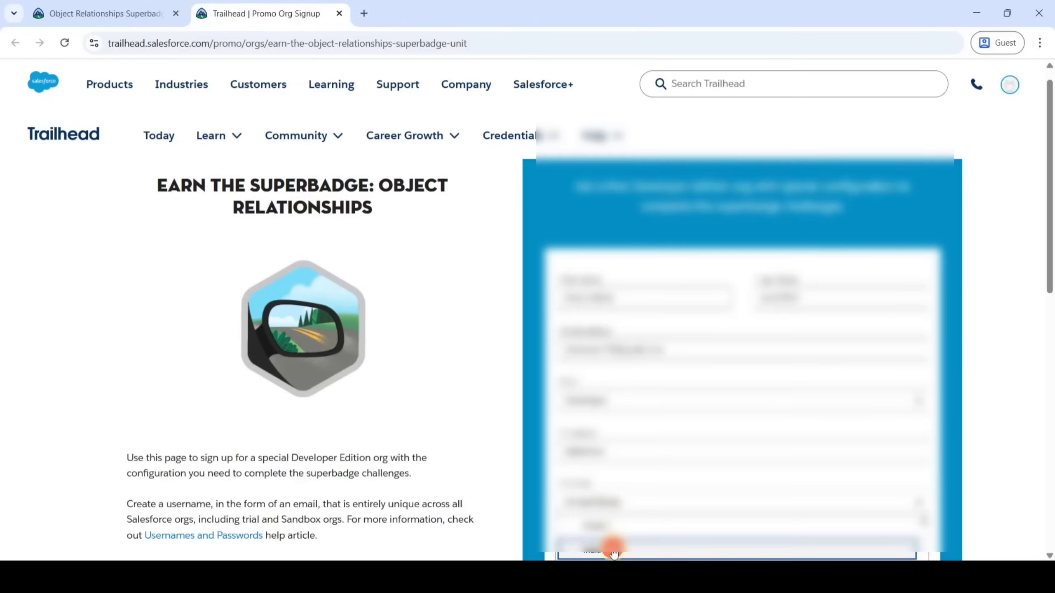
pyautogui.scroll(-3, 700, 401)
pyautogui.scroll(-3, 699, 401)
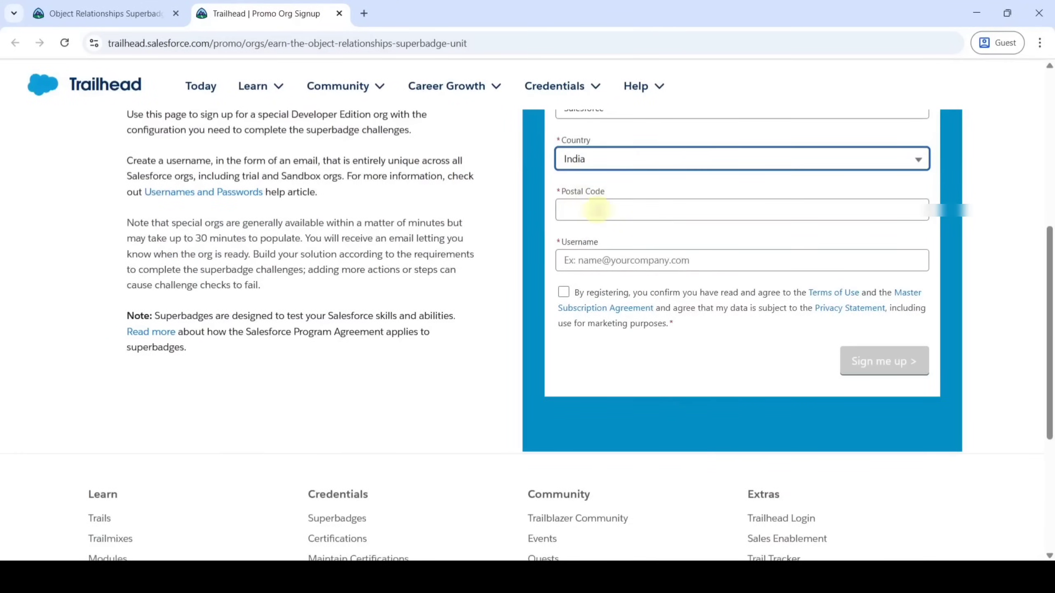
# - Enter the postal code and username, accept the terms, and click Sign me up
pyautogui.click(597, 210)
pyautogui.write('560')
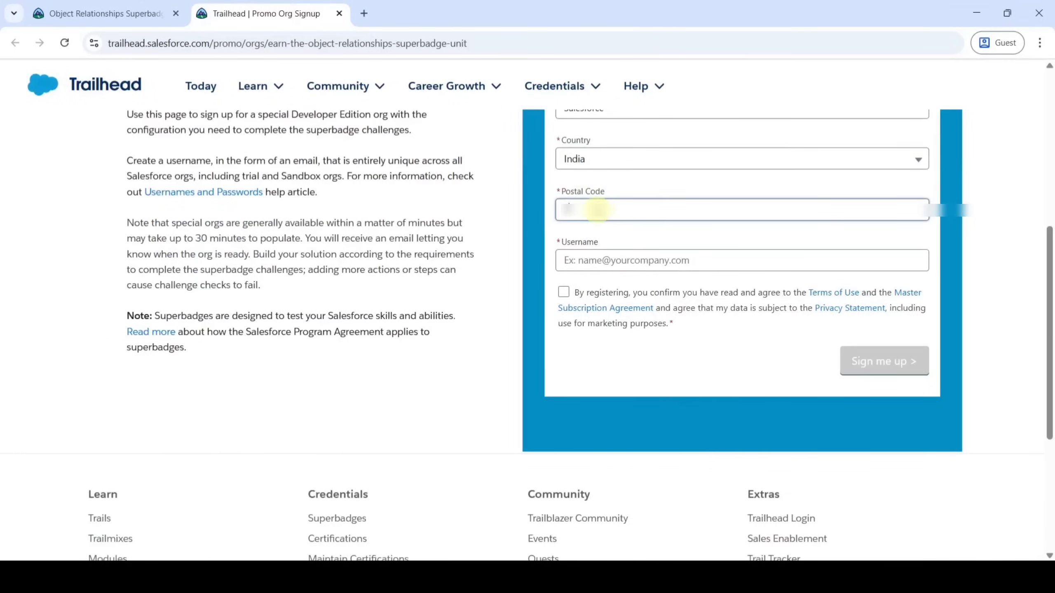
pyautogui.write('001')
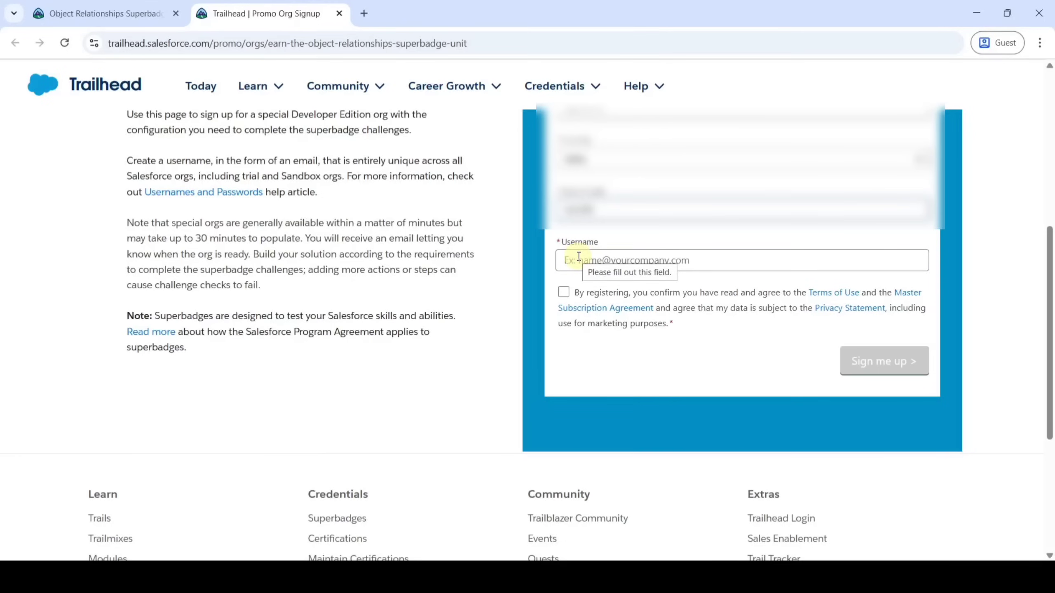
pyautogui.click(578, 257)
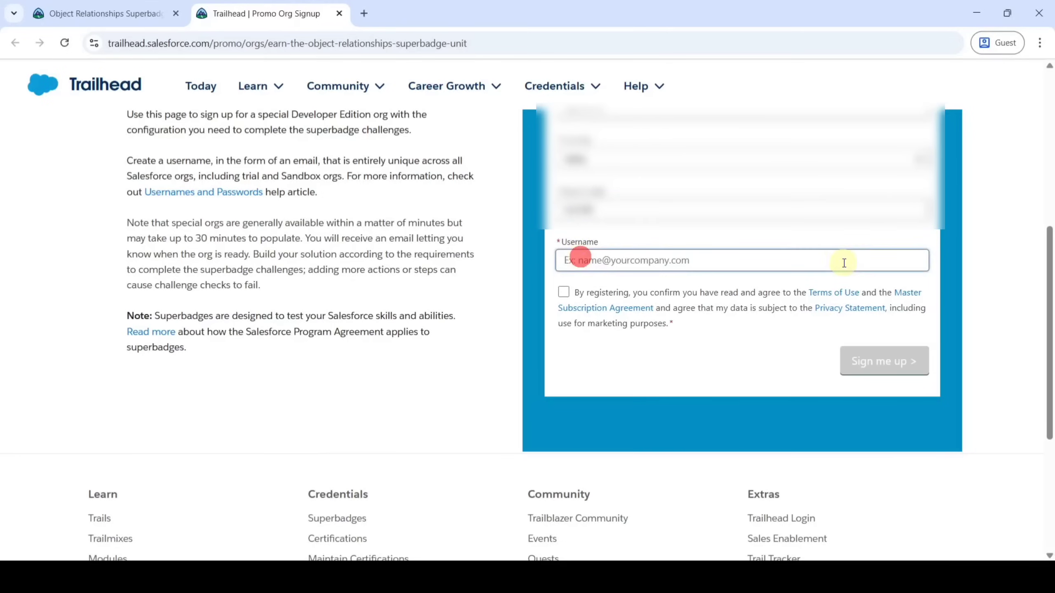
pyautogui.write('d')
pyautogui.press('BackSpace')
pyautogui.write('object')
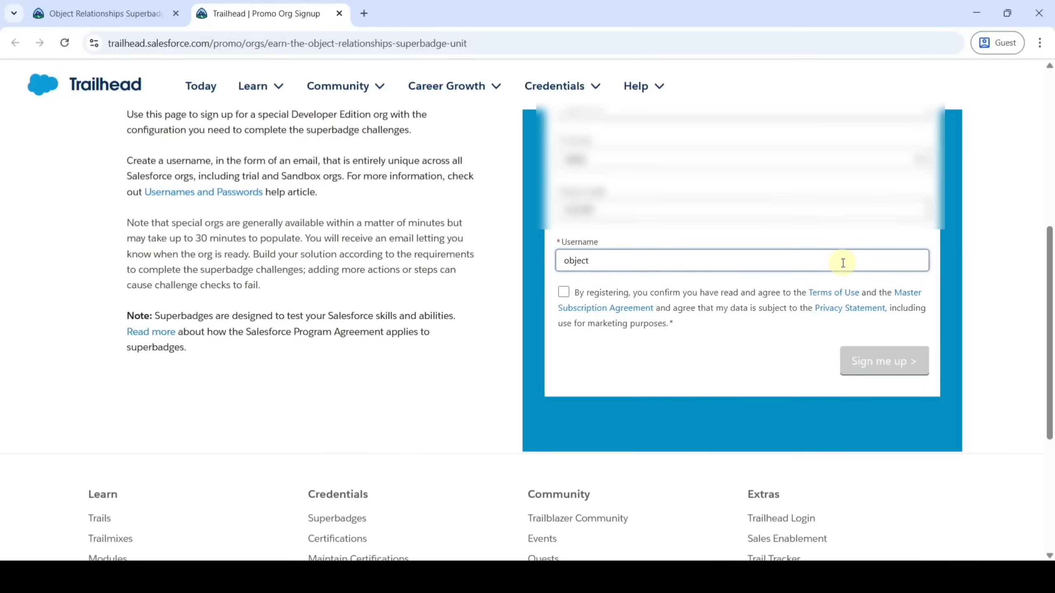
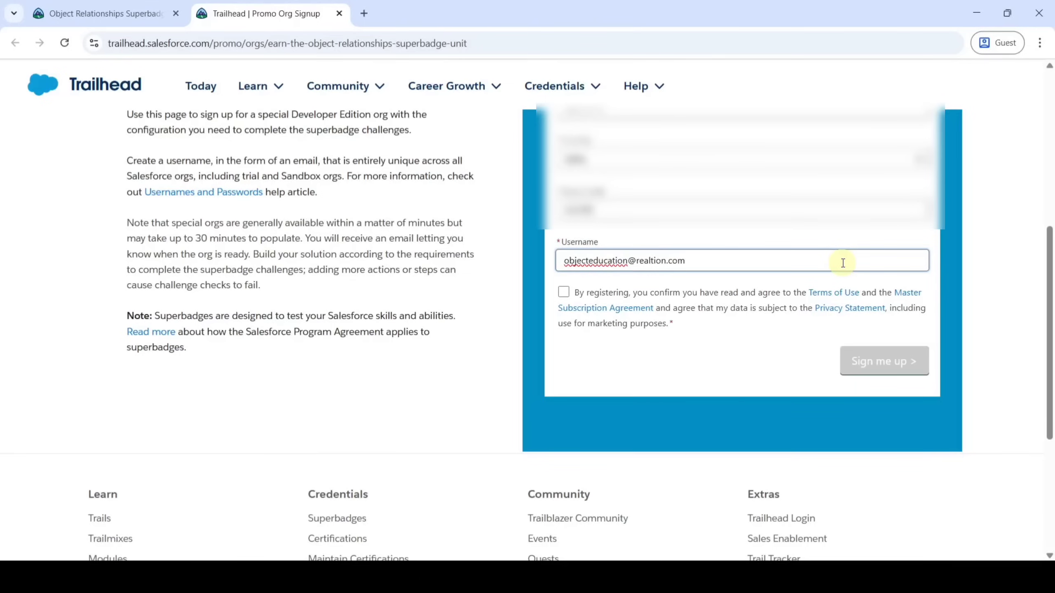
pyautogui.click(681, 358)
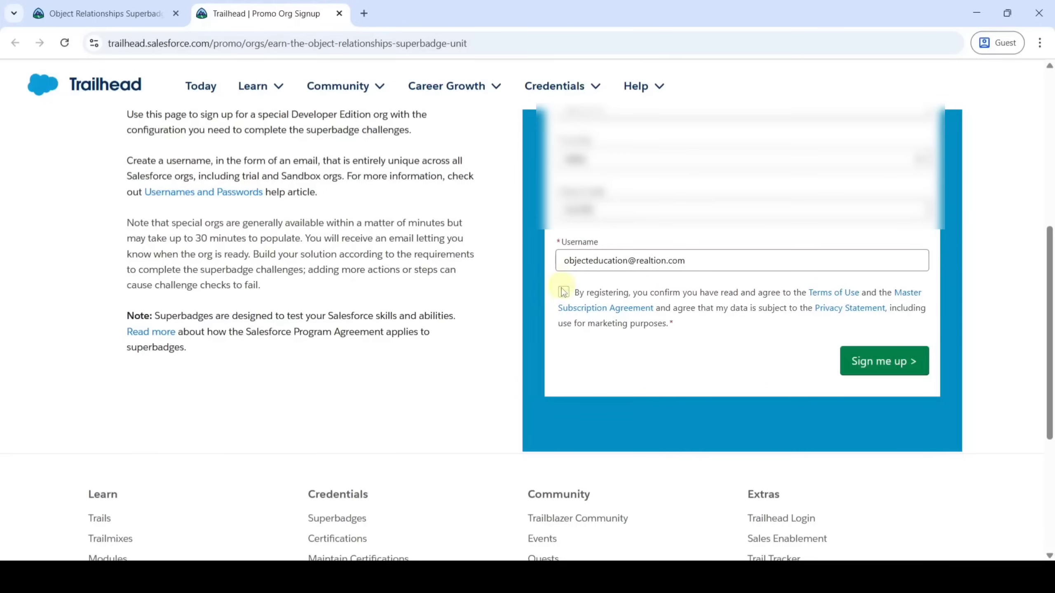
pyautogui.click(563, 292)
pyautogui.click(879, 362)
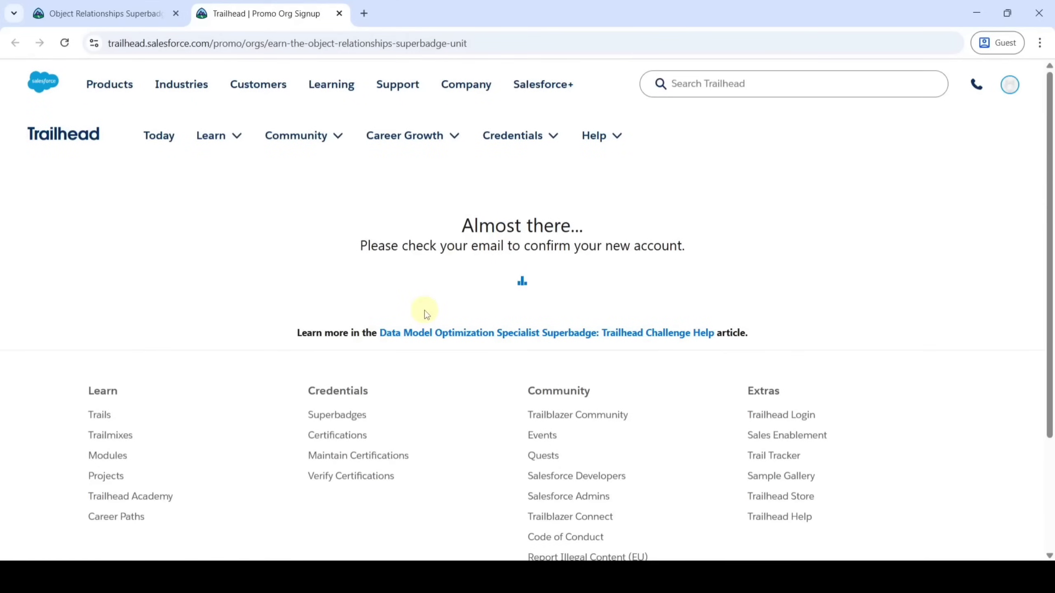
# - Highlight the 'Please check your email' instruction on the Almost there page
pyautogui.moveTo(358, 245); pyautogui.dragTo(667, 259)
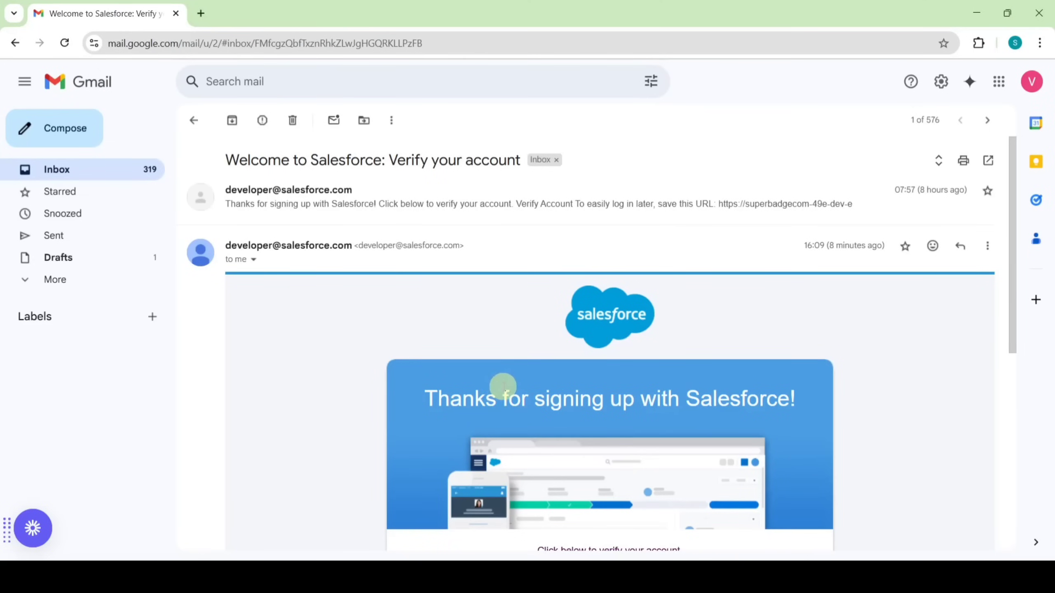
# - Scroll the welcome email and use its Verify Account button
pyautogui.scroll(-3, 503, 386)
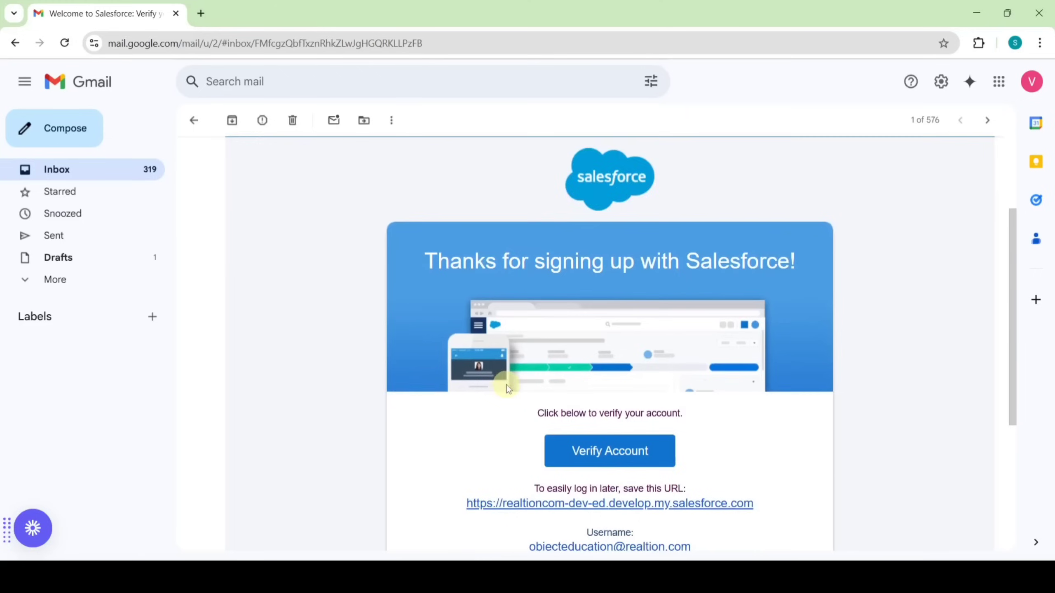
pyautogui.scroll(-2, 507, 388)
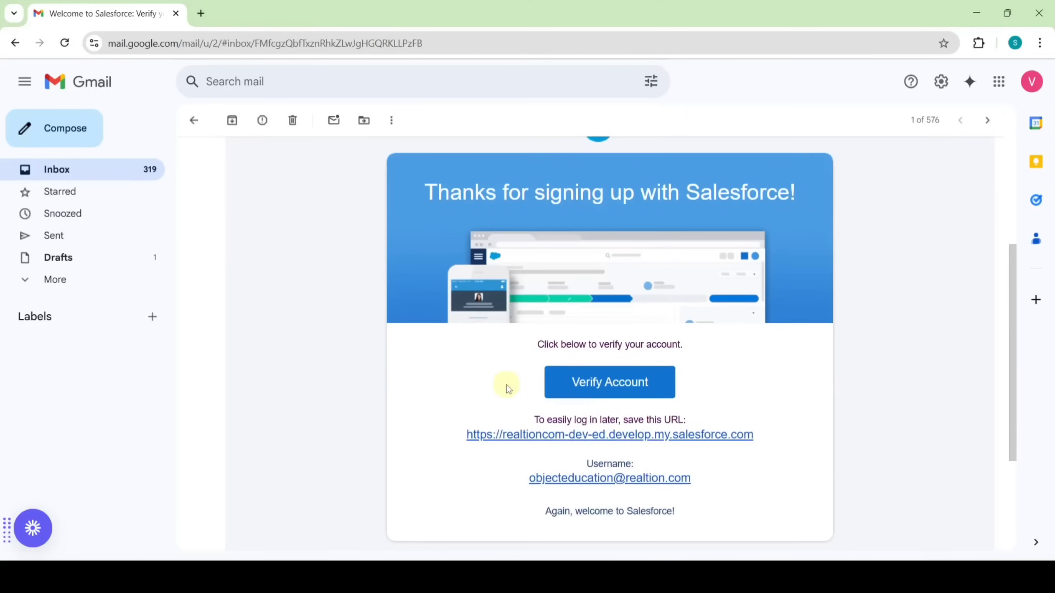
pyautogui.click(614, 386)
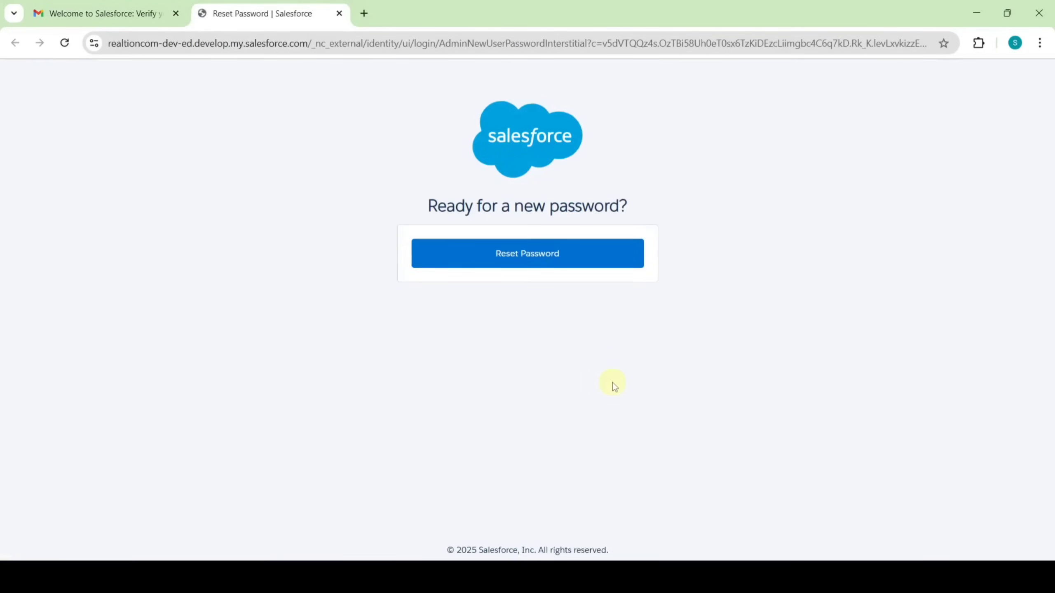
# - Acknowledge the special org warning, then enter and confirm the new password
pyautogui.click(509, 262)
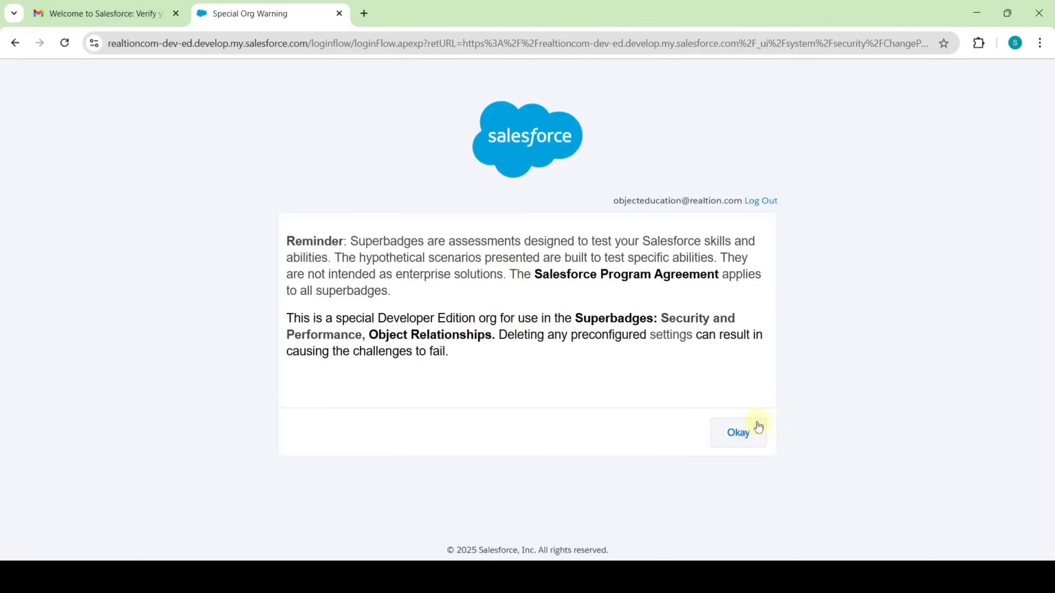
pyautogui.click(738, 434)
pyautogui.click(738, 433)
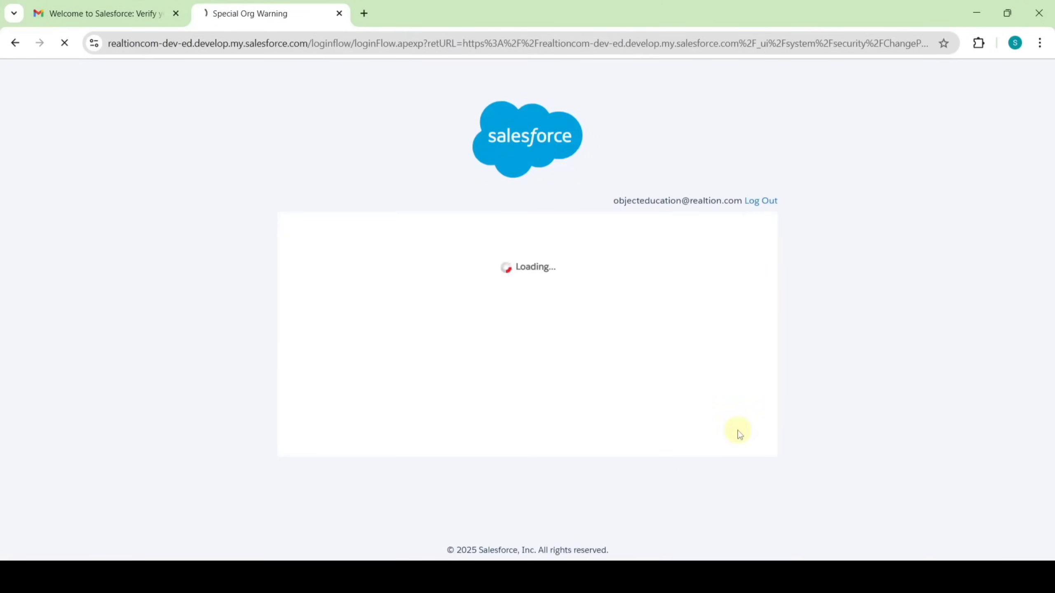
pyautogui.scroll(-3, 693, 385)
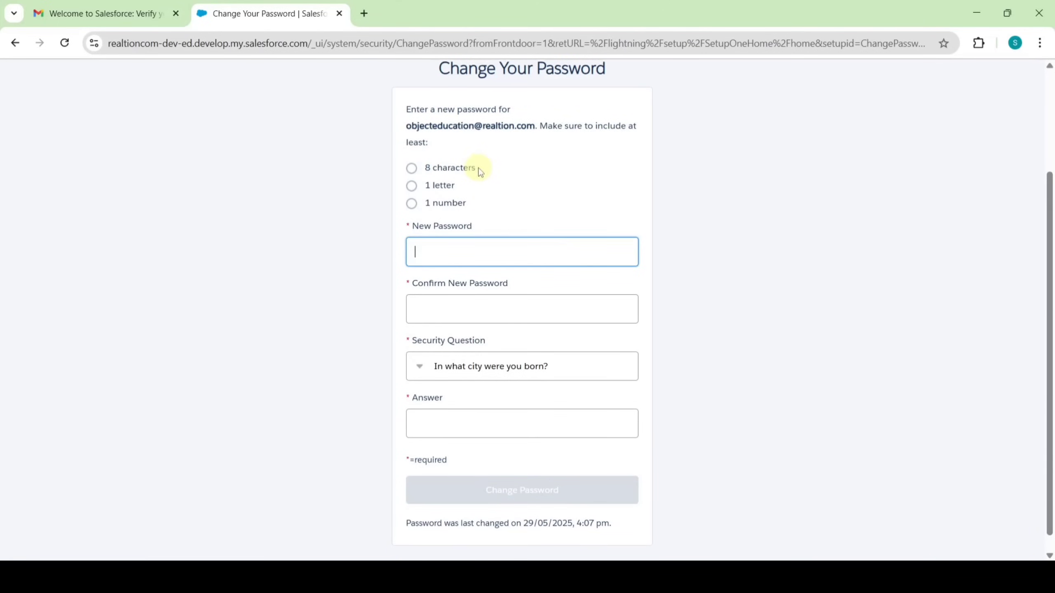
pyautogui.click(464, 250)
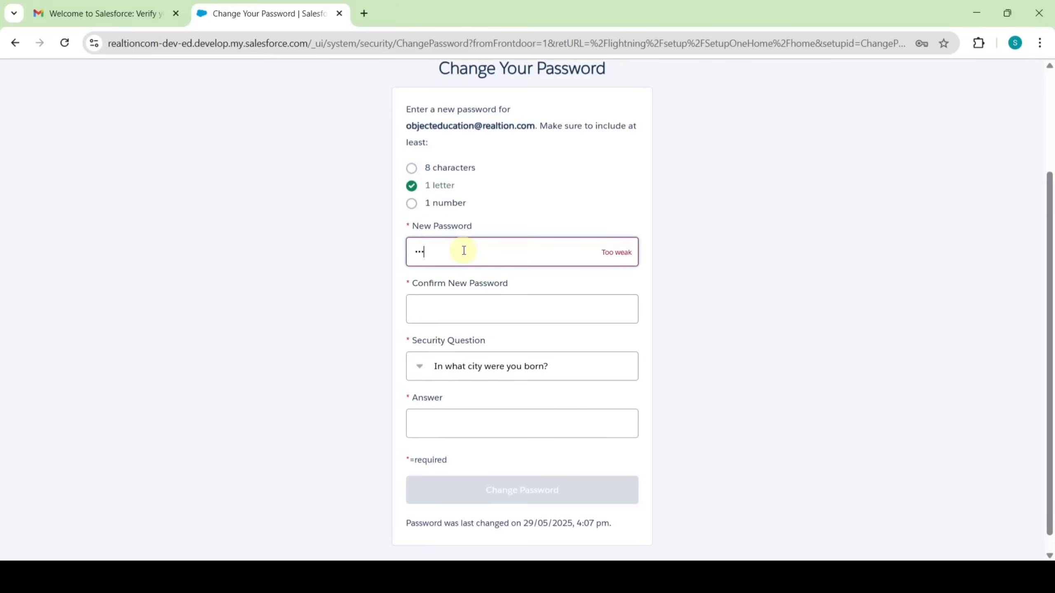
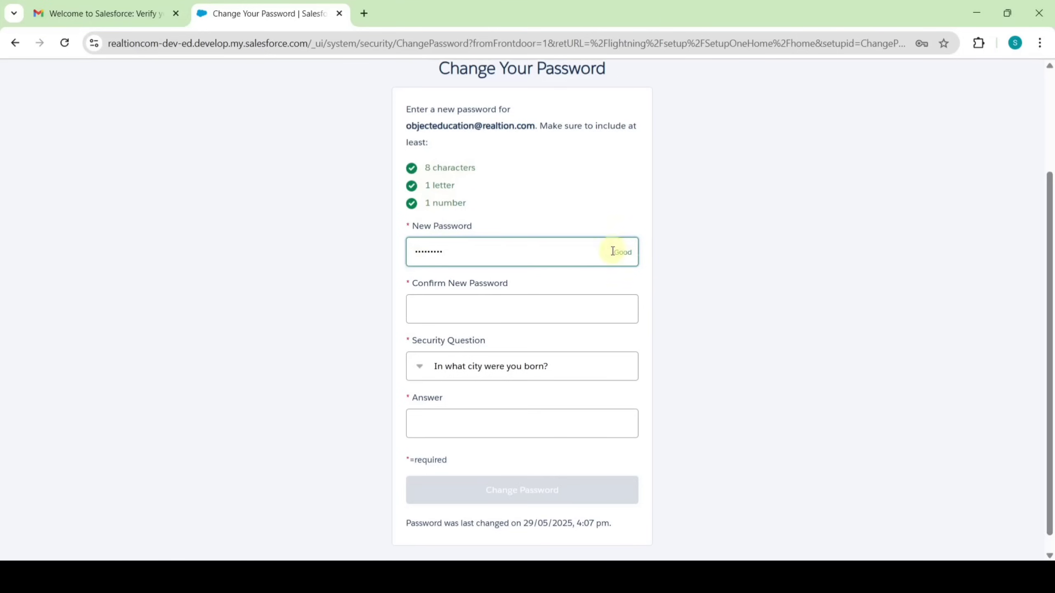
pyautogui.click(457, 305)
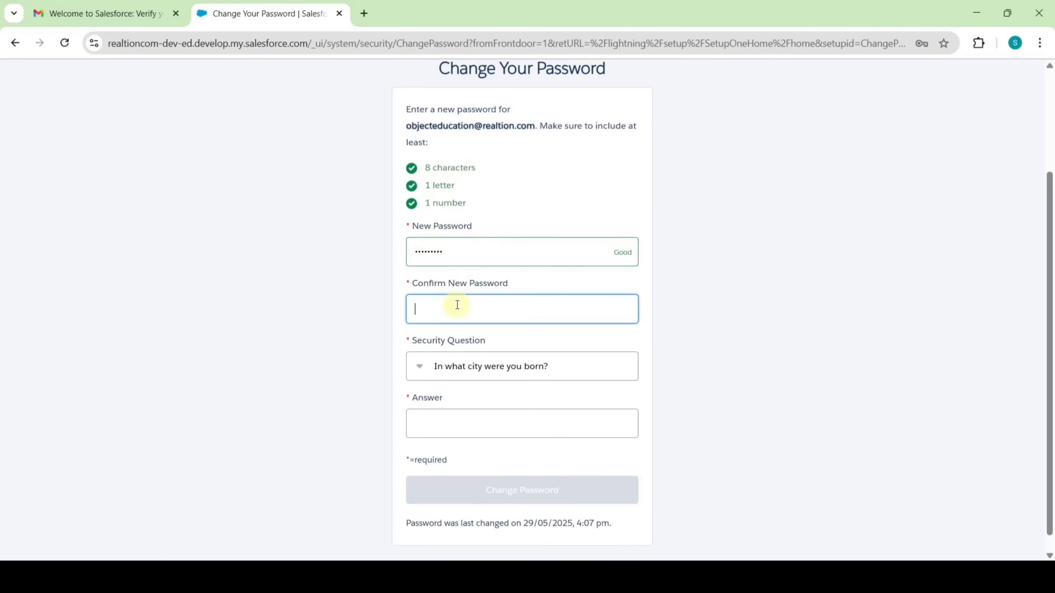
pyautogui.write('•••••')
# - Keep the birth-city security question, enter its answer, and submit with Change Password
pyautogui.click(477, 367)
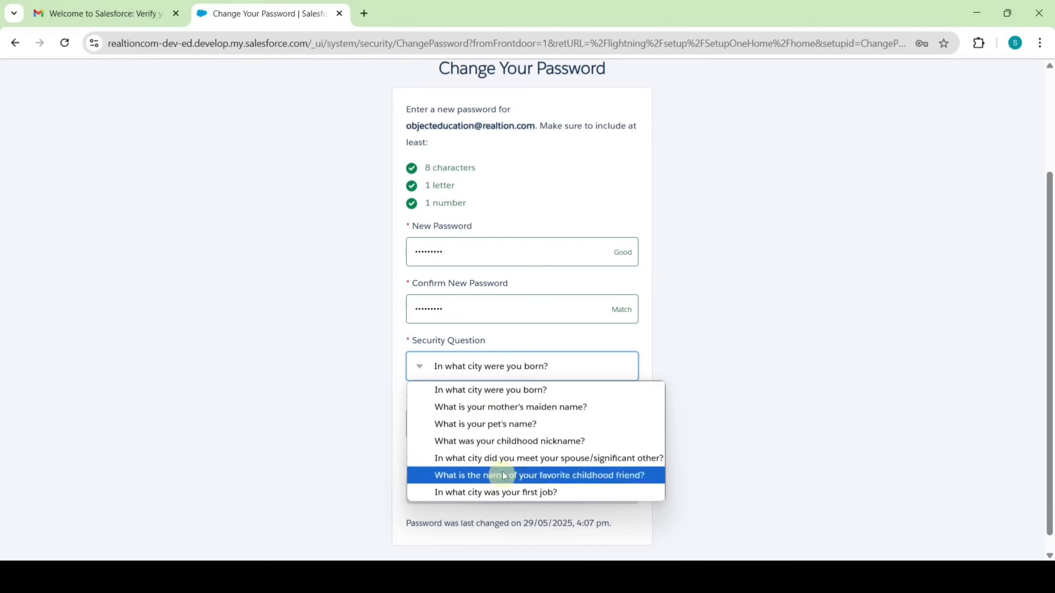
pyautogui.click(469, 391)
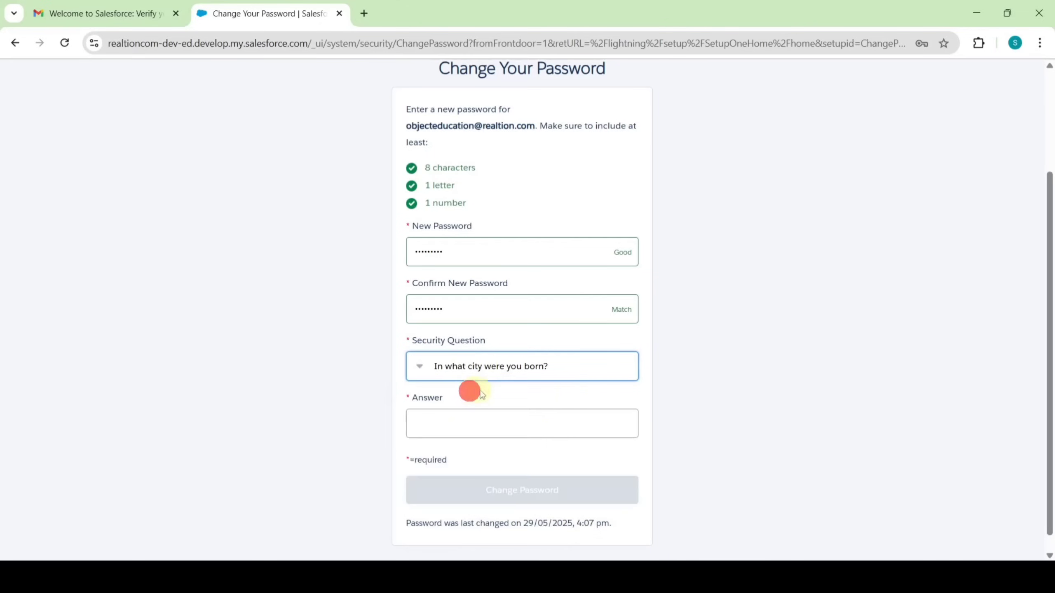
pyautogui.click(520, 416)
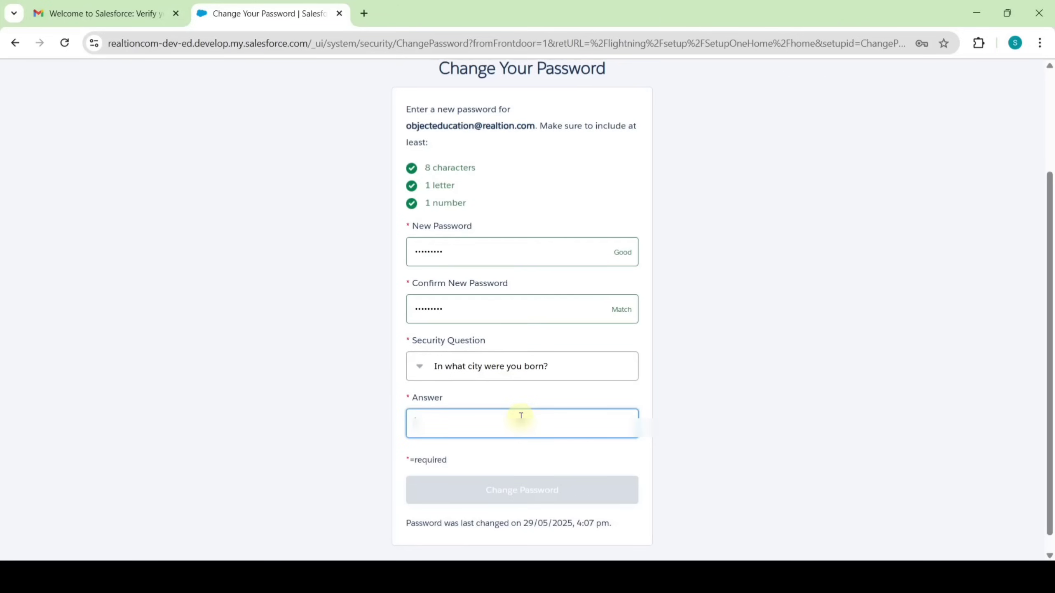
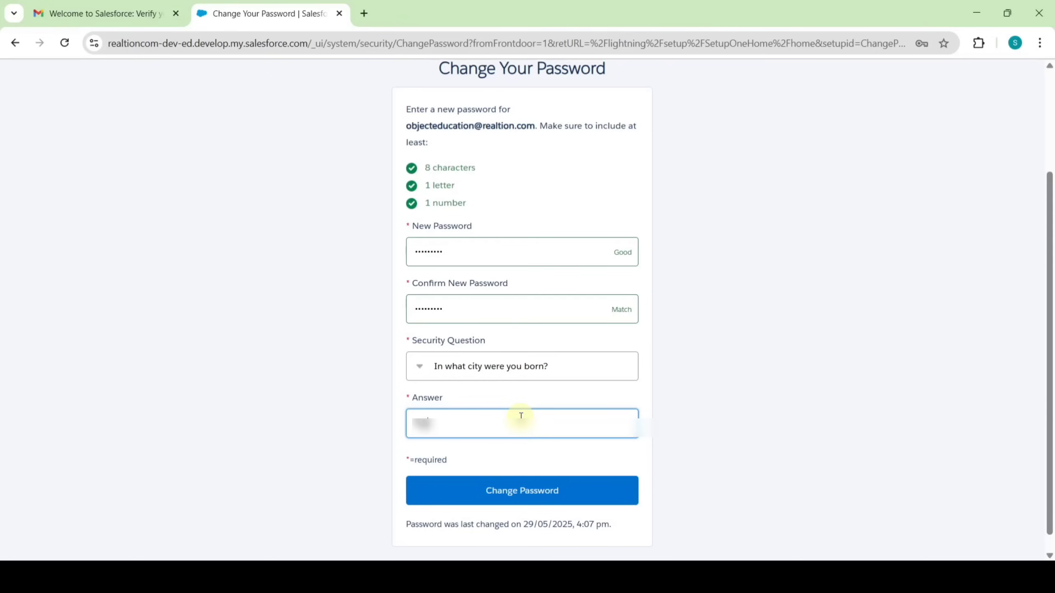
pyautogui.click(504, 497)
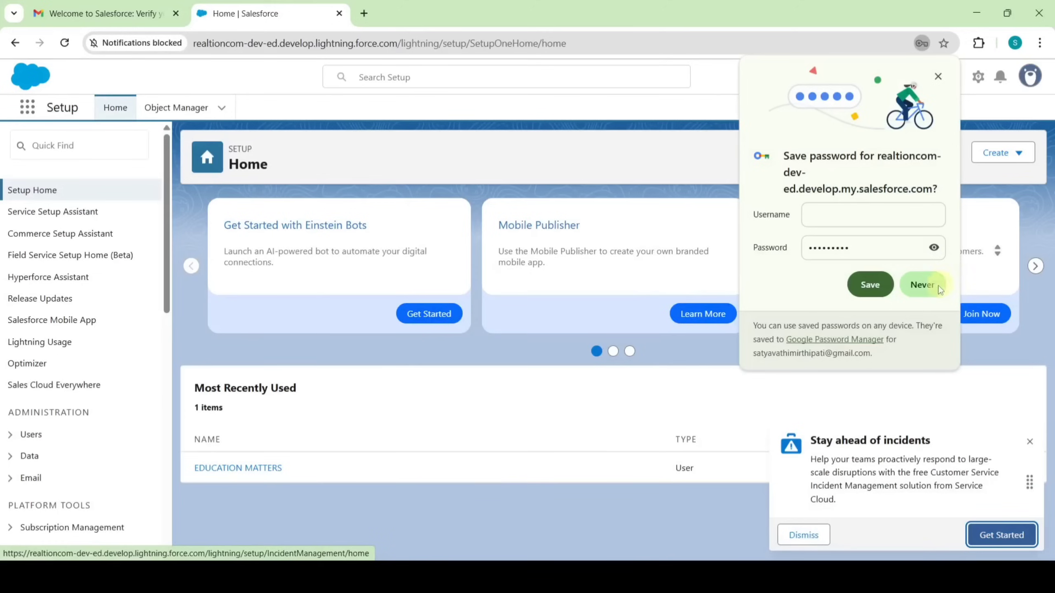
# - Decline Chrome's password saving and dismiss the 'Stay ahead of incidents' popup
pyautogui.click(925, 289)
pyautogui.click(1030, 441)
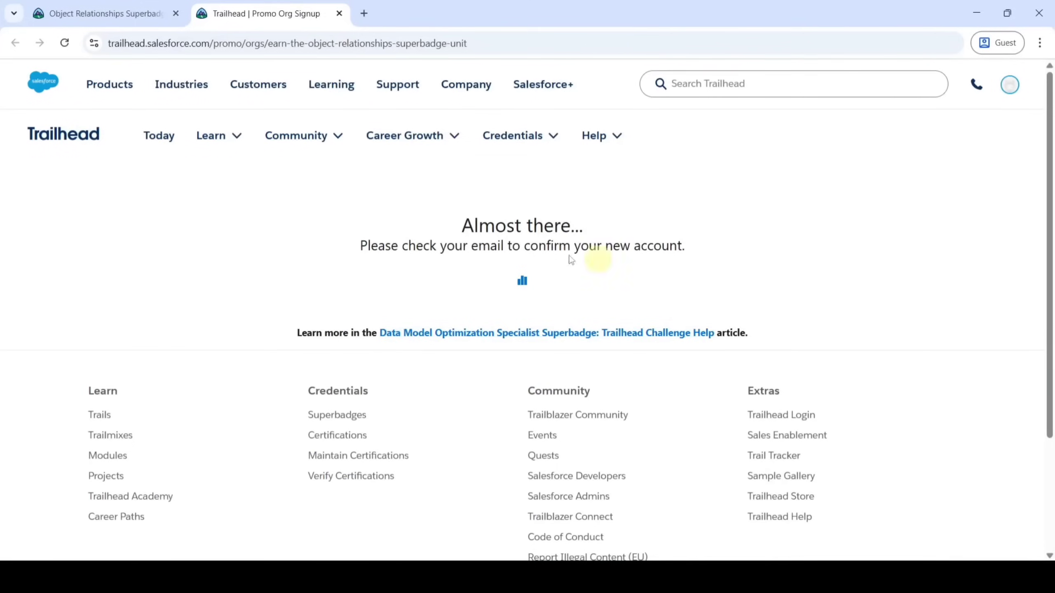
pyautogui.moveTo(403, 166)
# - On the Object Relationships superbadge page, choose Connect Org under the hands-on org menu
pyautogui.click(107, 11)
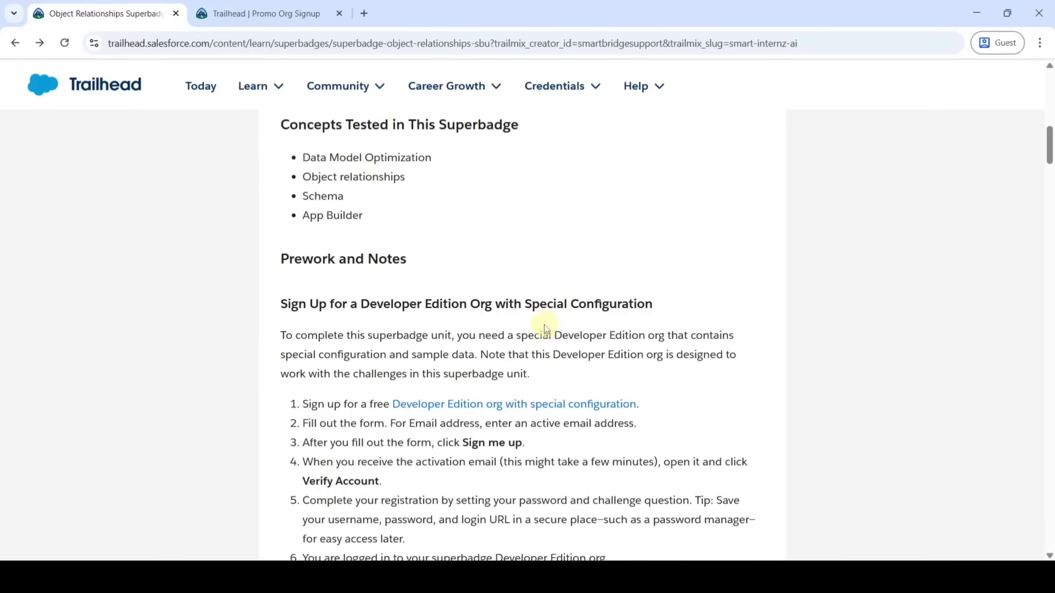
pyautogui.scroll(-20, 545, 328)
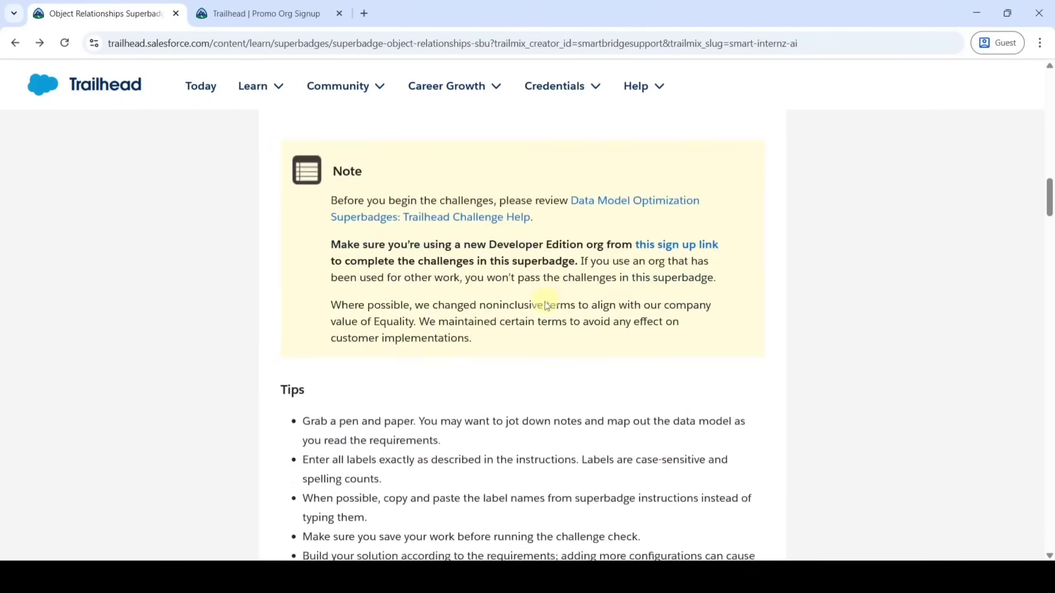
pyautogui.scroll(-20, 562, 303)
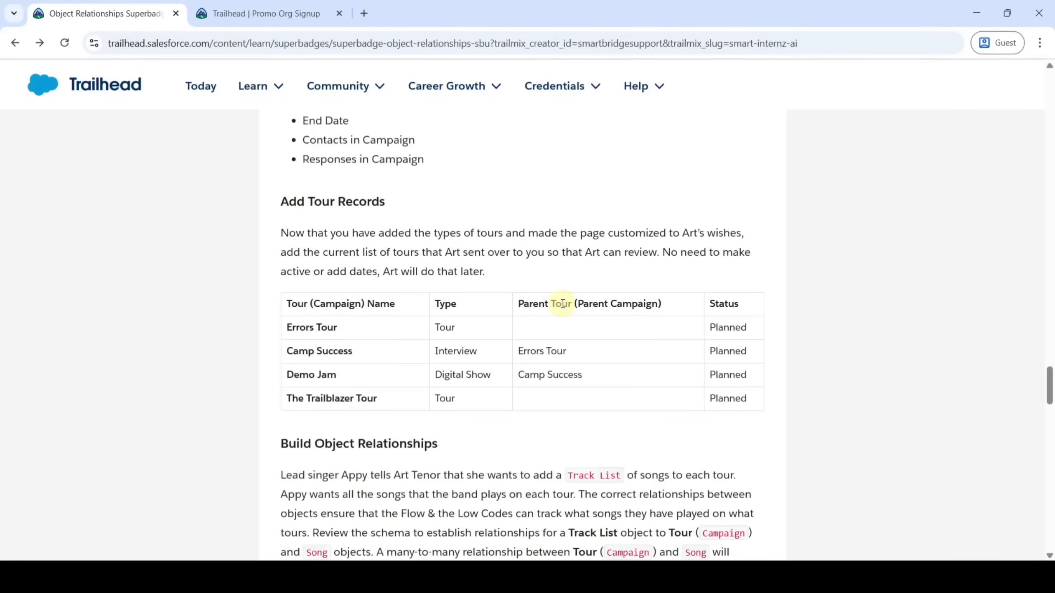
pyautogui.scroll(-15, 562, 303)
pyautogui.scroll(5, 563, 301)
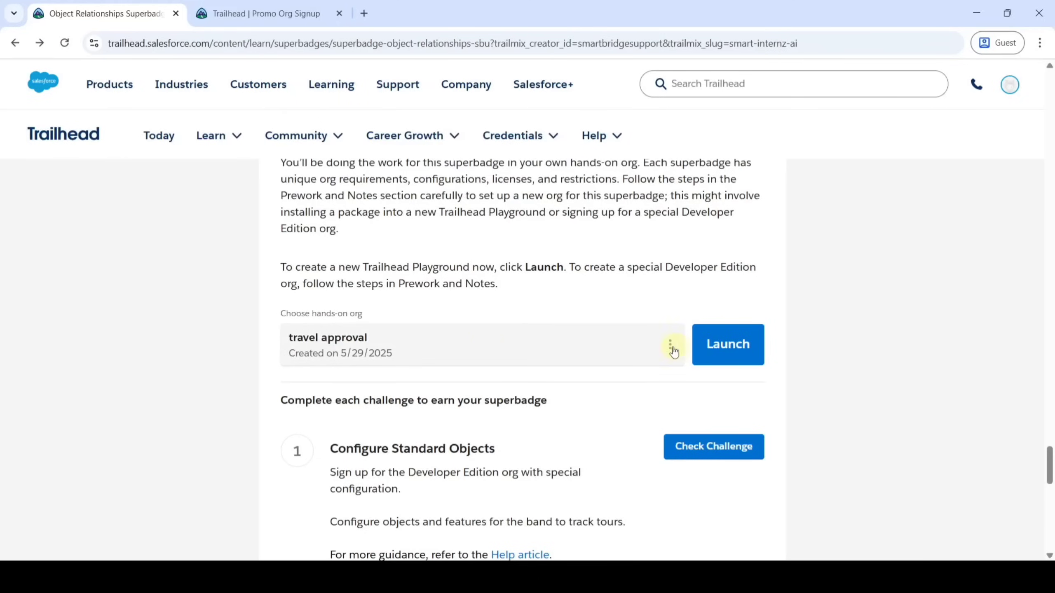
pyautogui.click(672, 348)
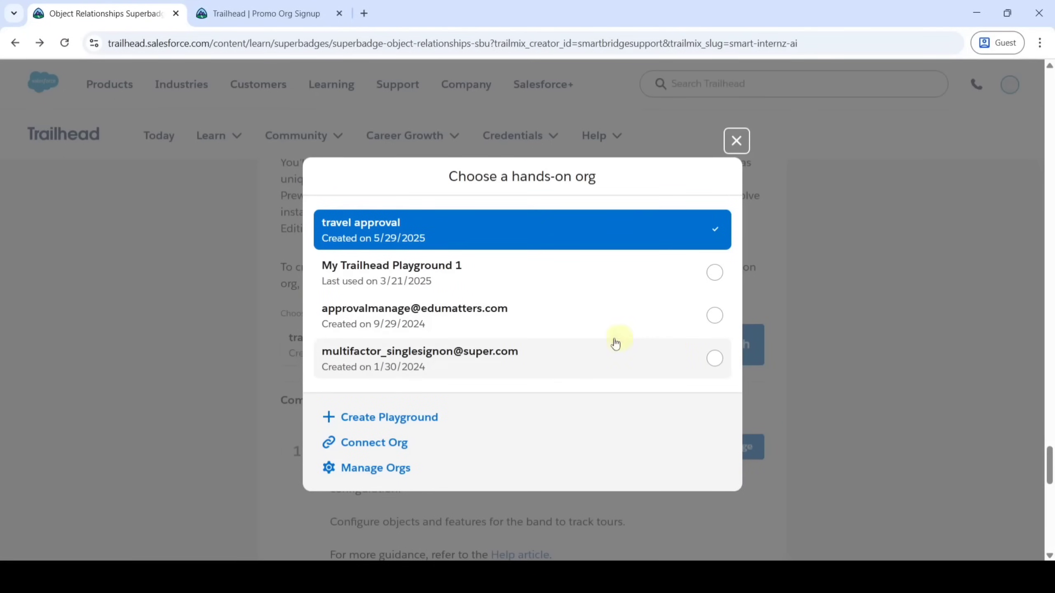
pyautogui.click(380, 443)
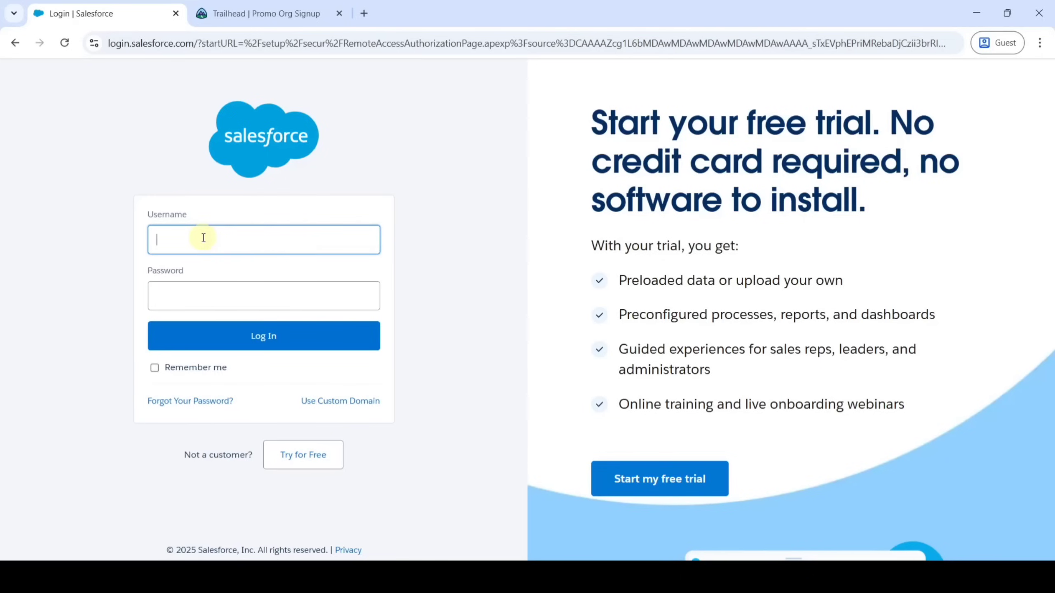
# - Log in using the username copied from the Gmail welcome email and the new password
pyautogui.hotkey('alt', 'Tab')
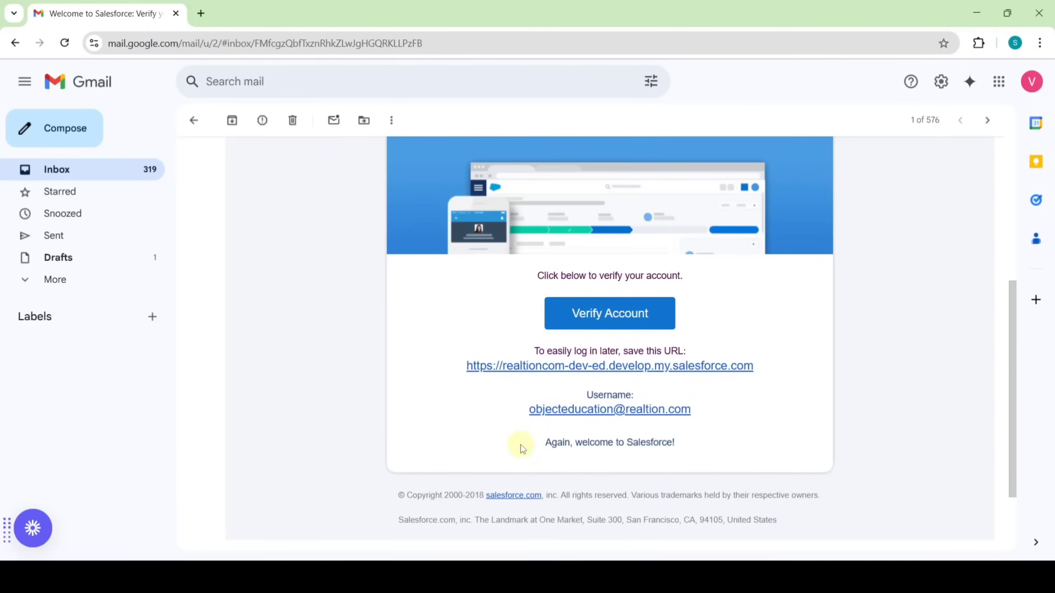
pyautogui.moveTo(522, 416); pyautogui.dragTo(683, 414)
pyautogui.hotkey('ctrl', 'c')
pyautogui.rightClick(663, 409)
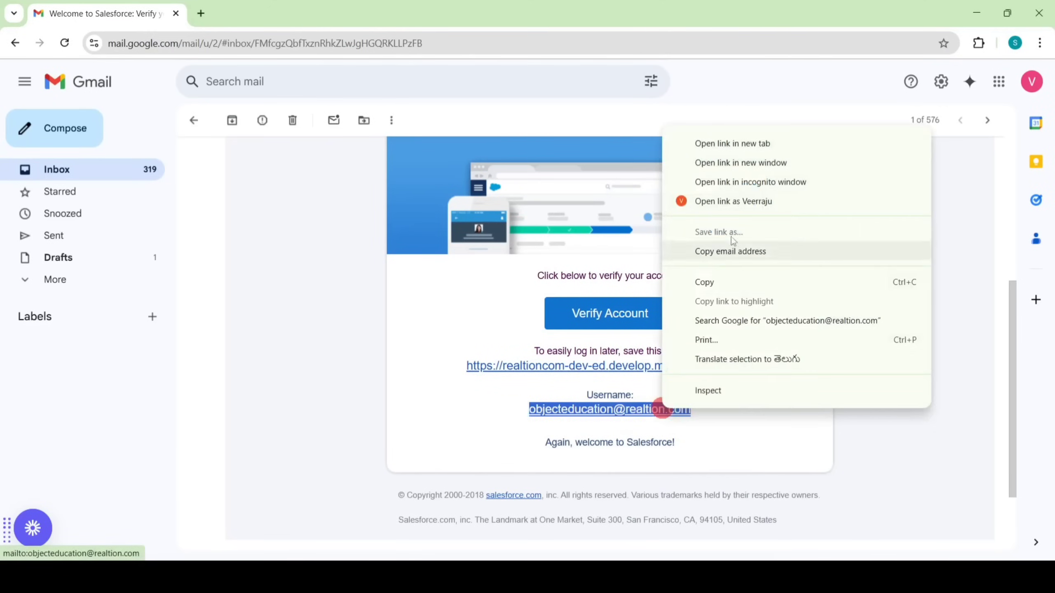
pyautogui.click(734, 282)
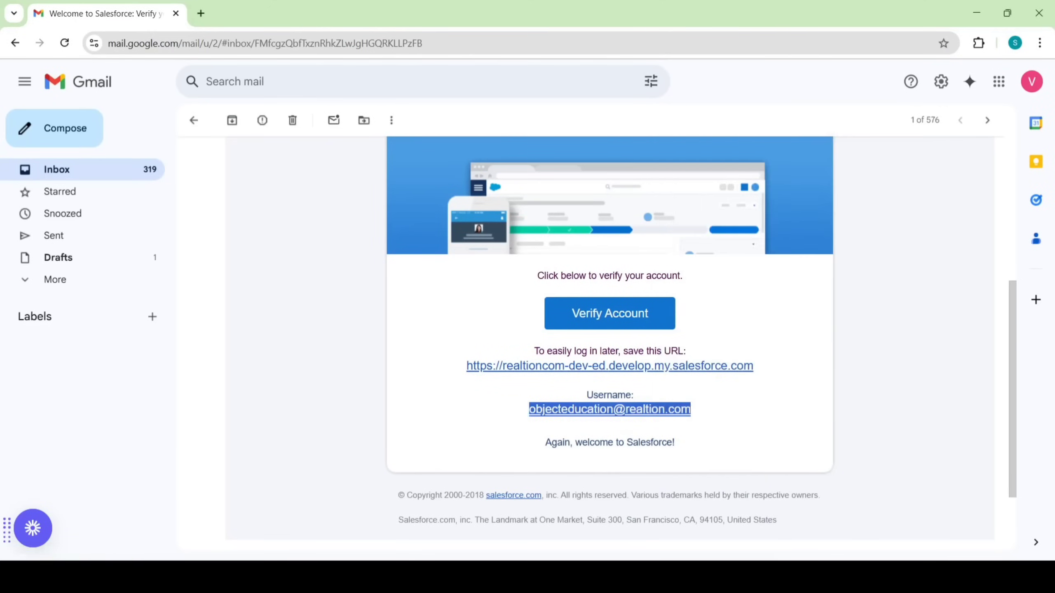
pyautogui.hotkey('alt', 'Tab')
pyautogui.click(261, 233)
pyautogui.hotkey('ctrl', 'v')
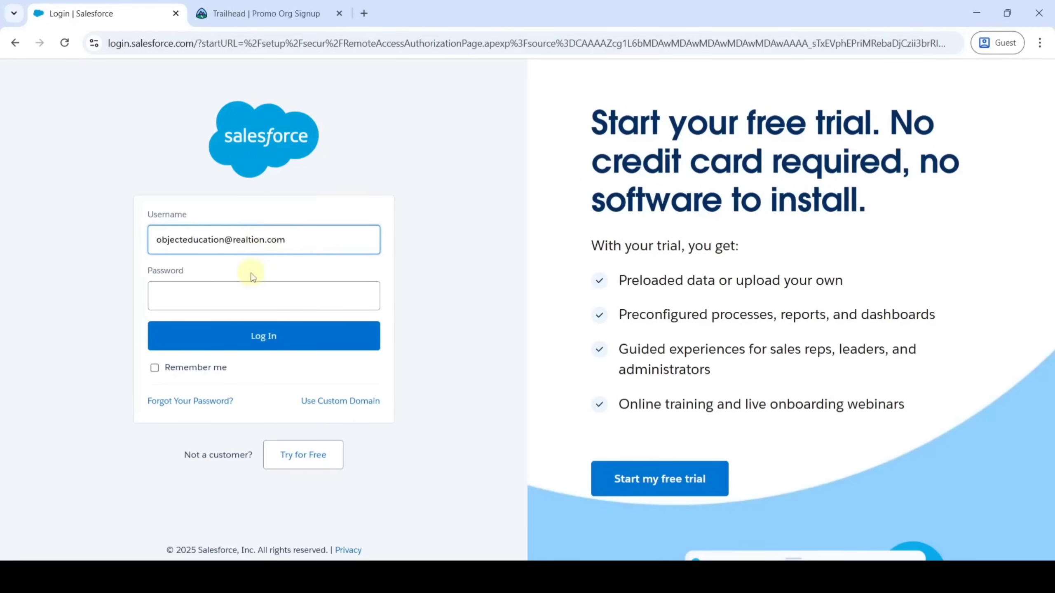
pyautogui.click(252, 289)
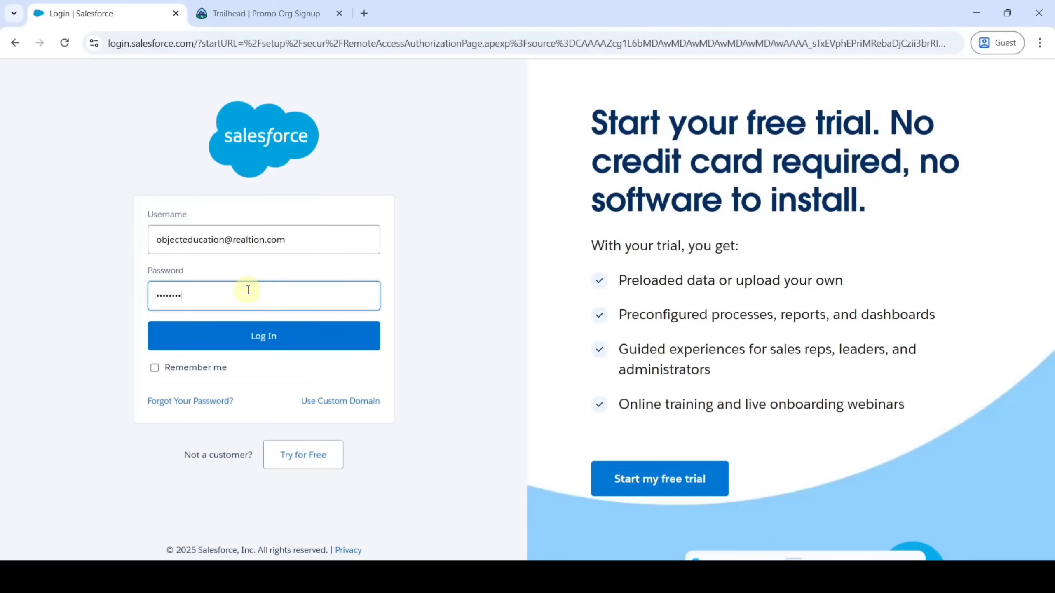
pyautogui.click(255, 337)
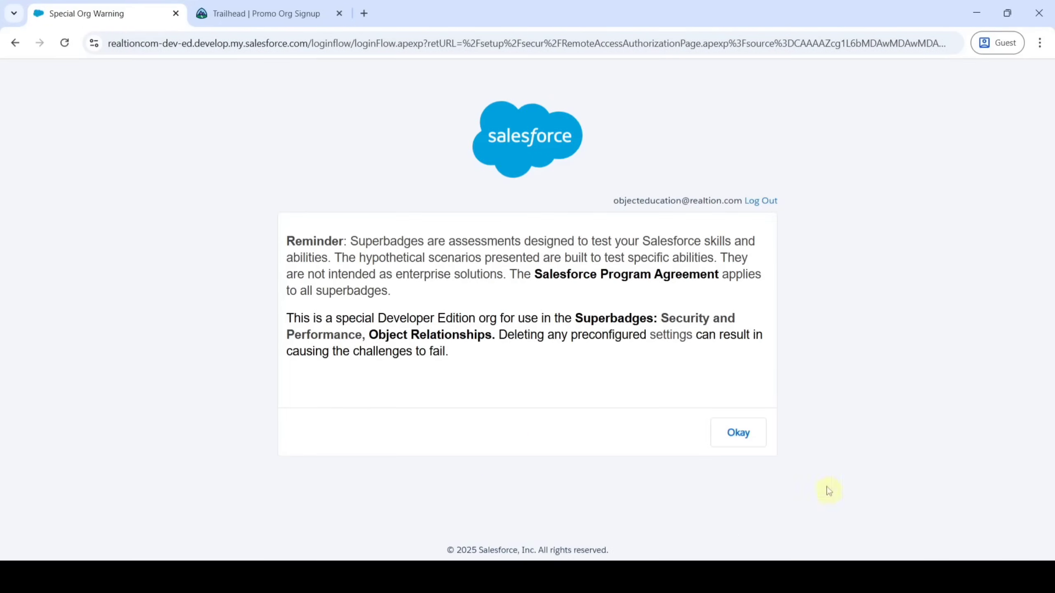
# - Acknowledge the reminder, allow Trailhead access, and save the org connection with 'Yes! Save it.'
pyautogui.click(738, 432)
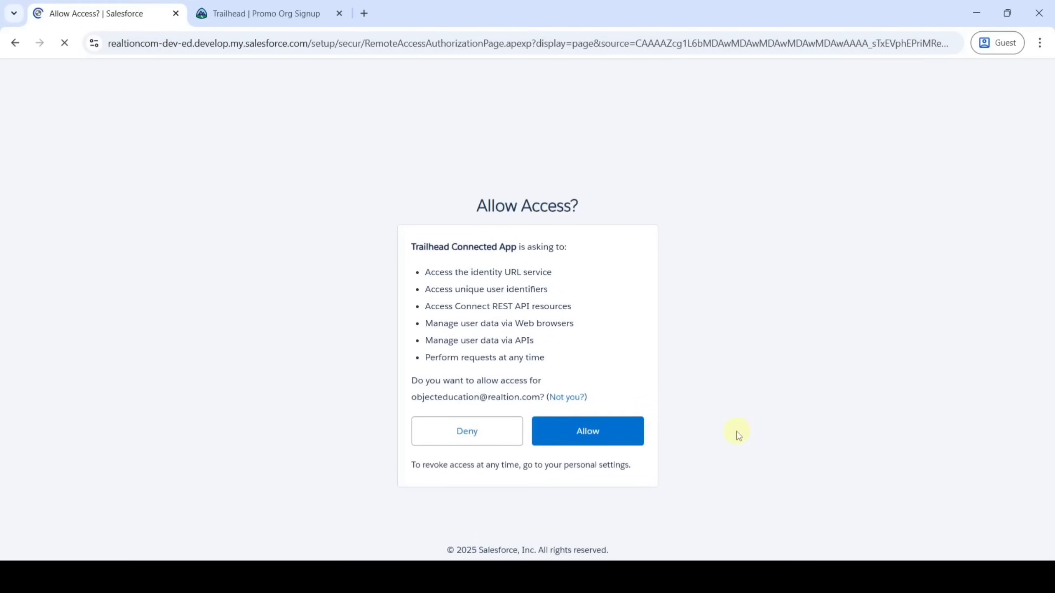
pyautogui.click(586, 434)
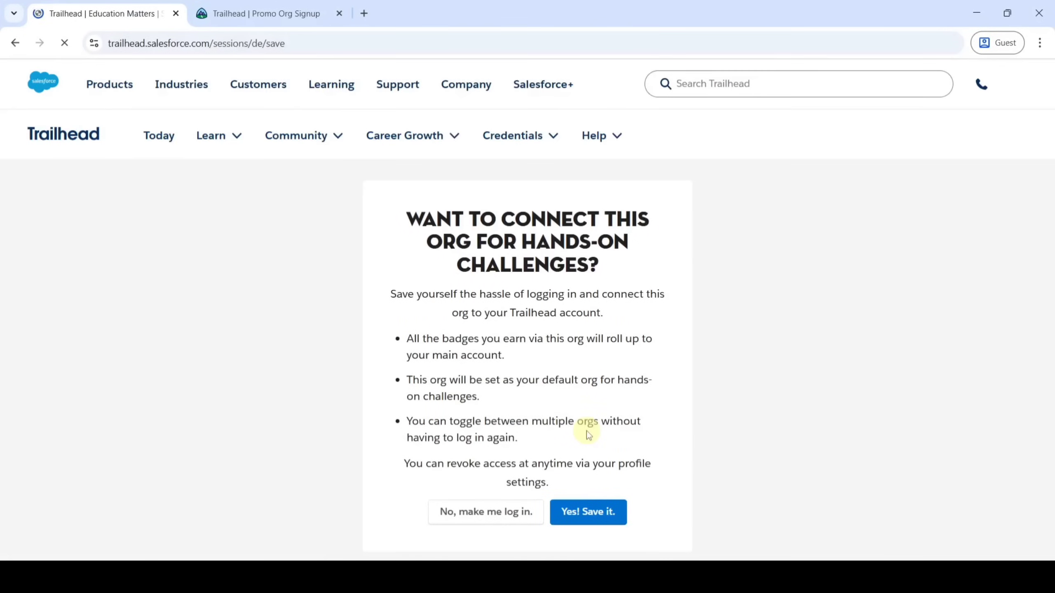
pyautogui.click(591, 514)
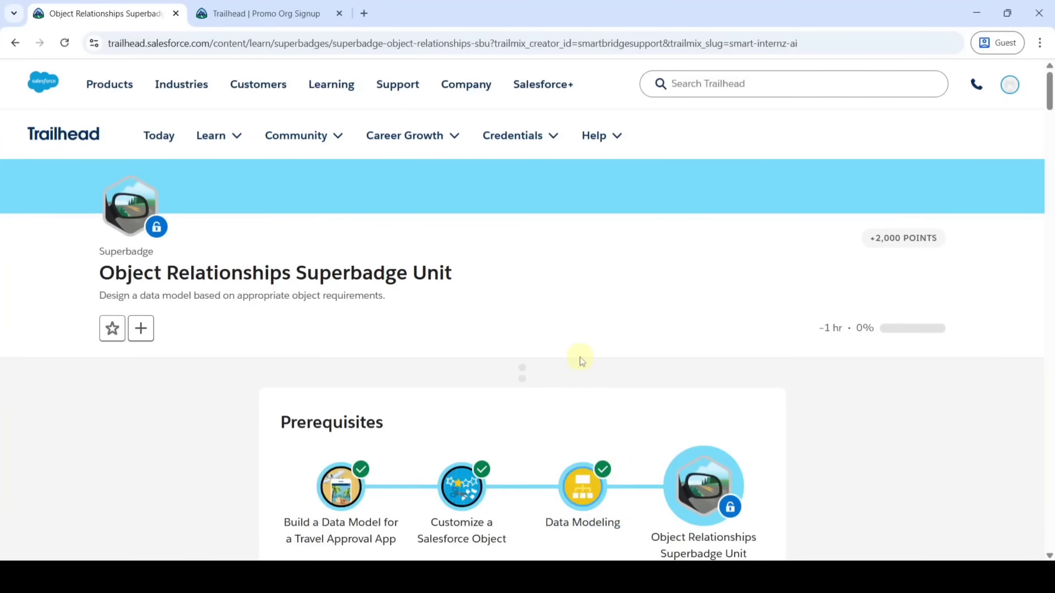
# - Launch the newly connected hands-on org from the superbadge page
pyautogui.scroll(-15, 580, 357)
pyautogui.scroll(-20, 589, 357)
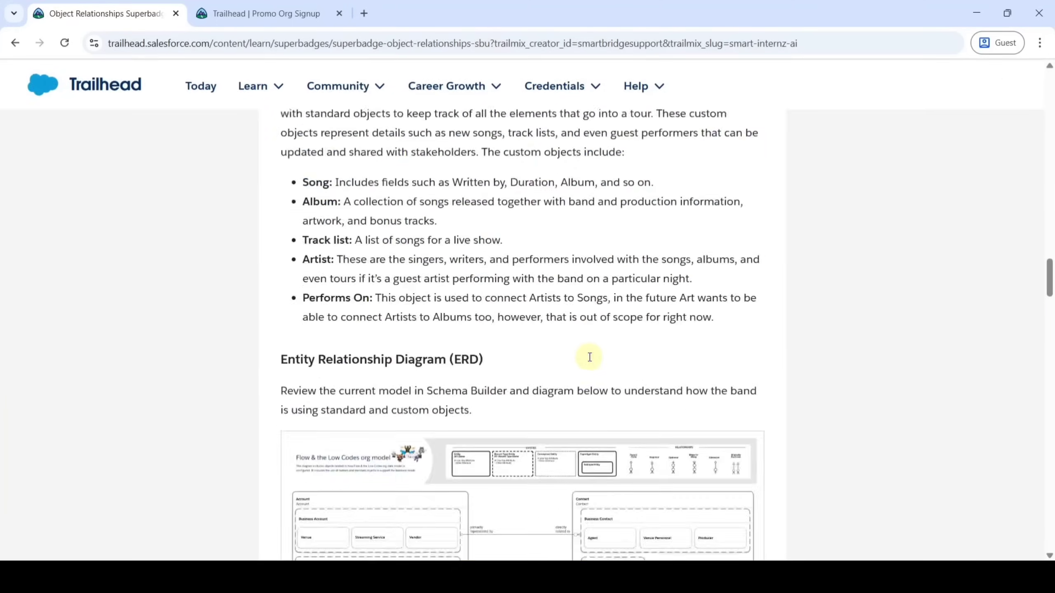
pyautogui.scroll(-10, 590, 357)
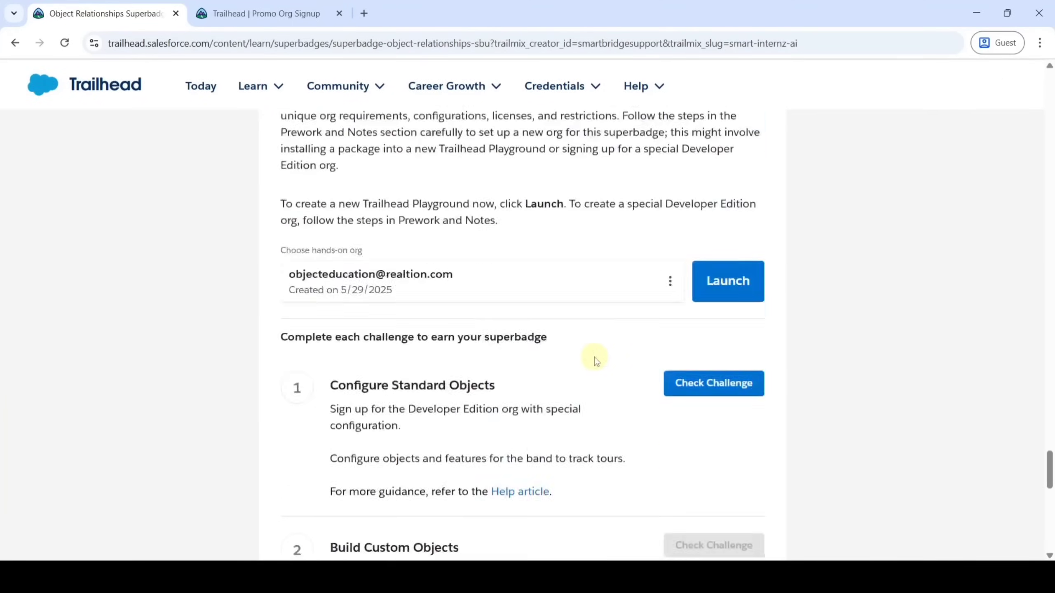
pyautogui.scroll(3, 605, 369)
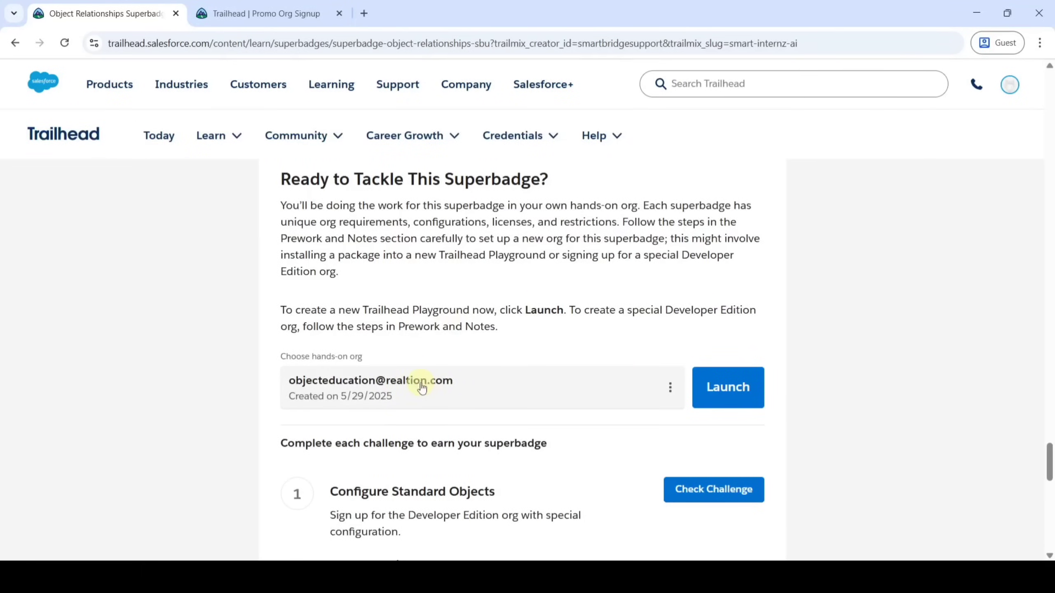
pyautogui.click(736, 389)
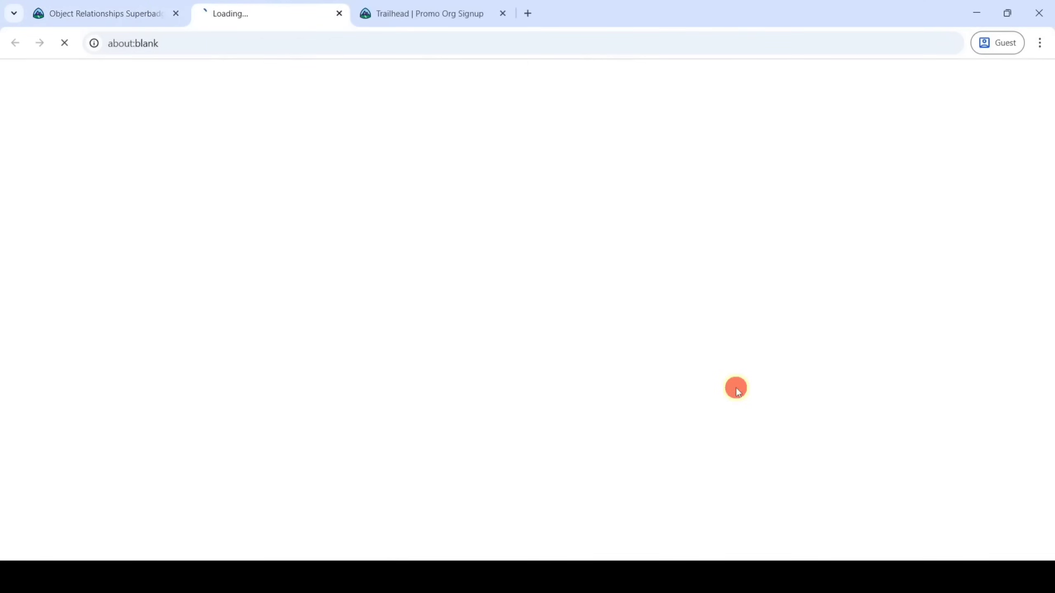
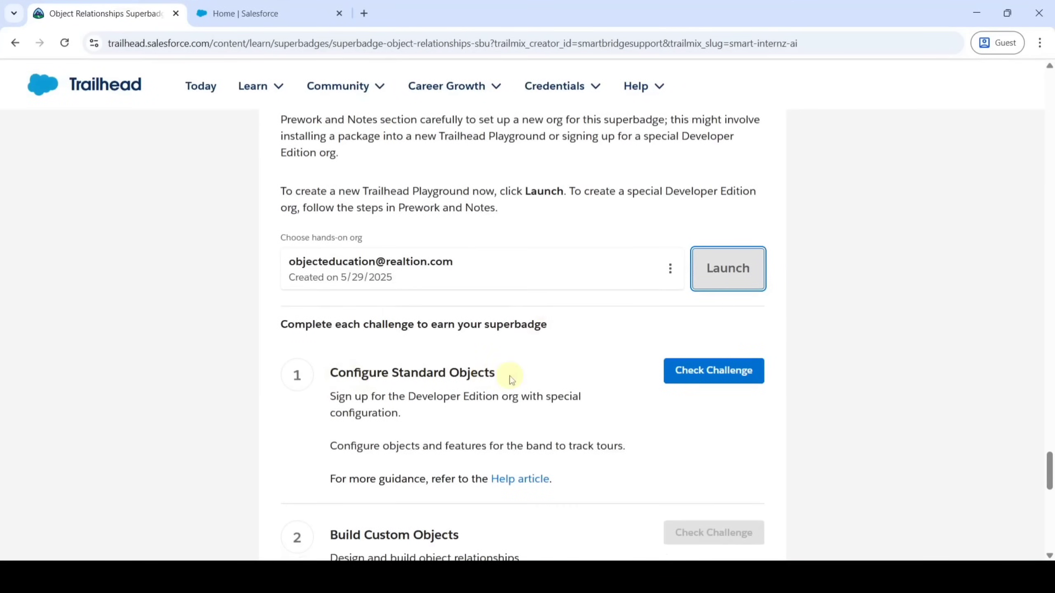
# - Highlight the Configure Standard Objects requirements: Capacity and Security Provided, Concert Venue and Security Percent
pyautogui.scroll(15, 510, 382)
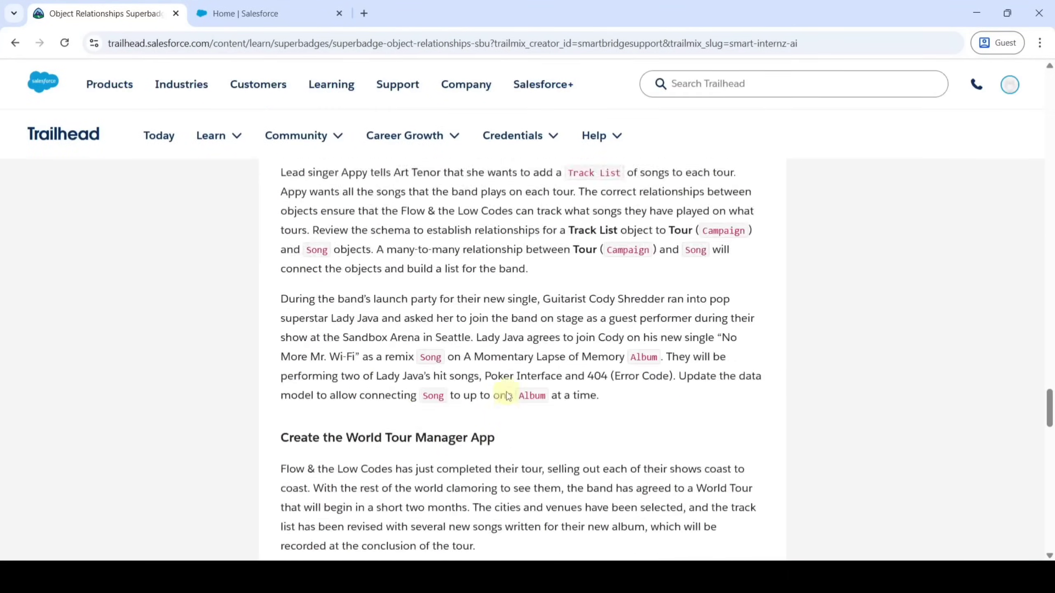
pyautogui.scroll(15, 509, 396)
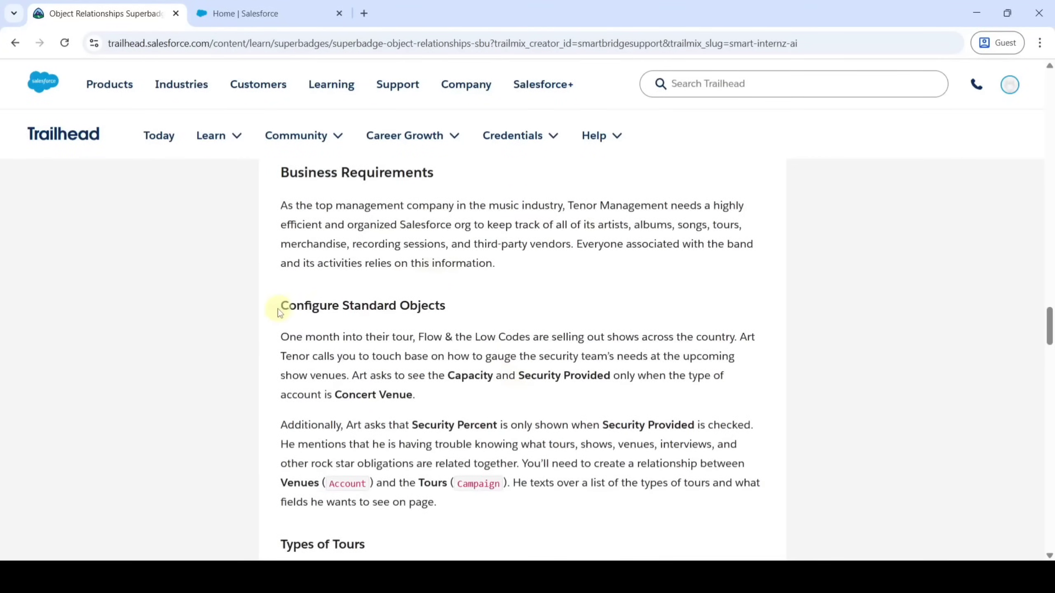
pyautogui.moveTo(326, 308); pyautogui.dragTo(465, 308)
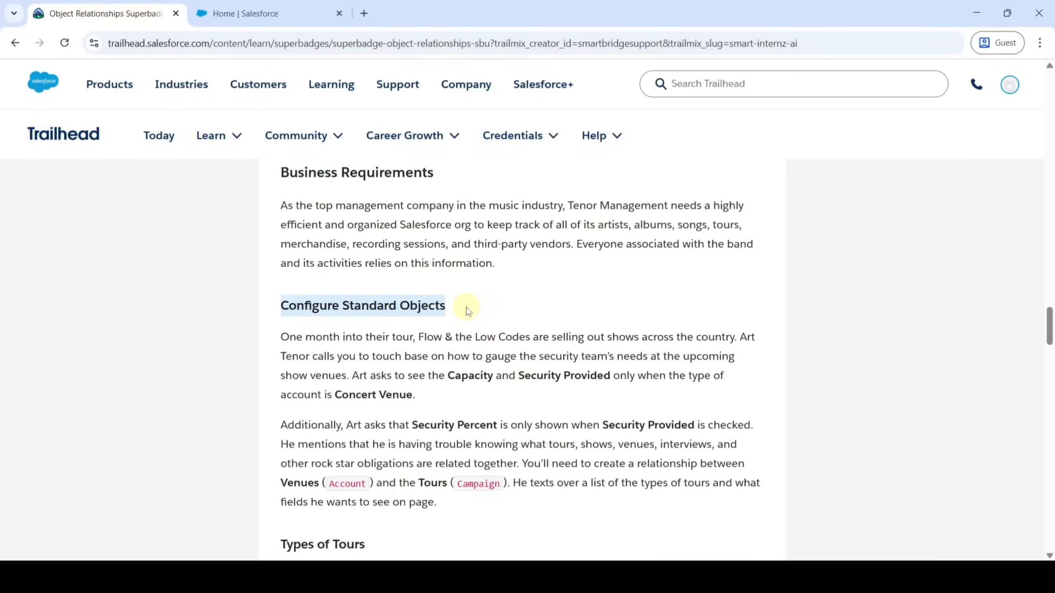
pyautogui.scroll(-3, 467, 306)
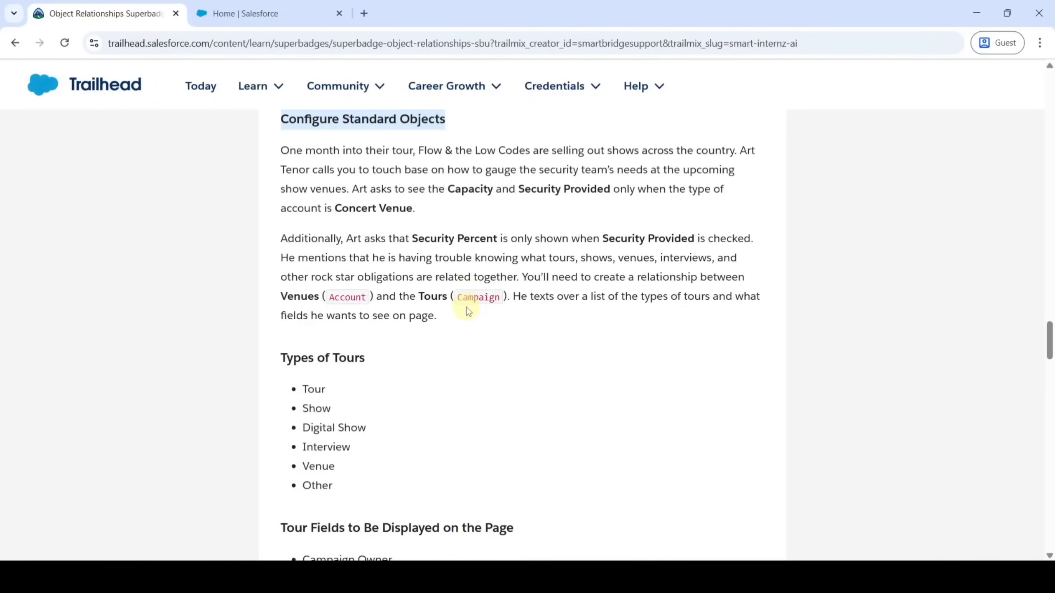
pyautogui.scroll(1, 450, 289)
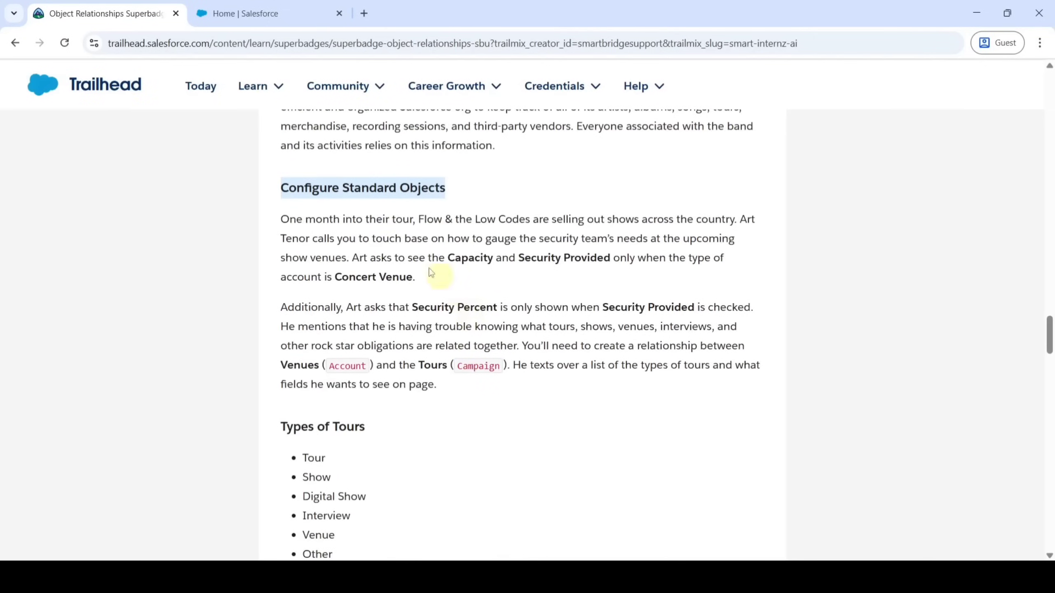
pyautogui.moveTo(357, 256); pyautogui.dragTo(536, 270)
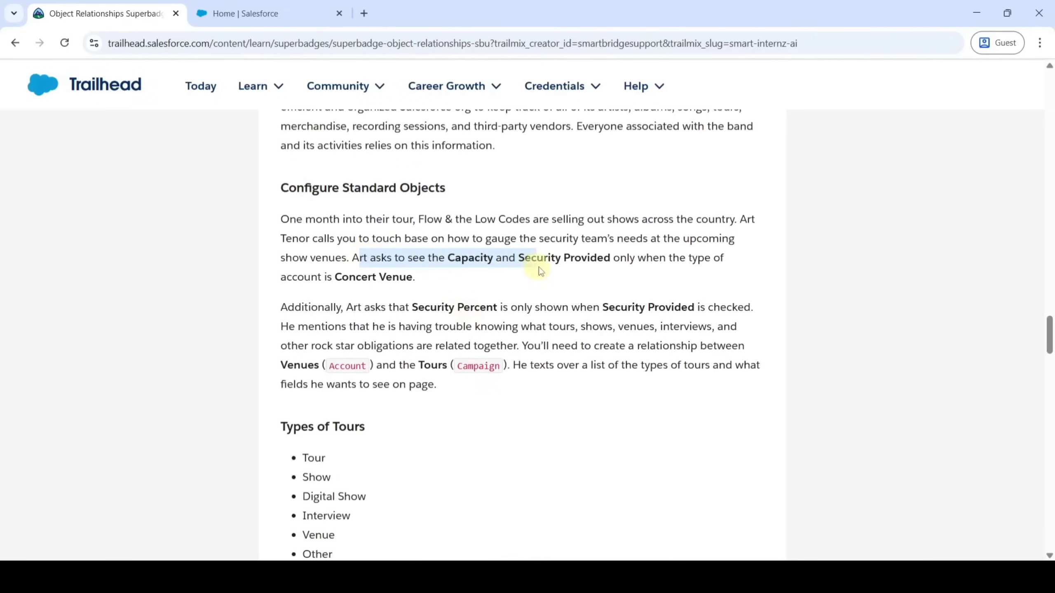
pyautogui.moveTo(607, 269); pyautogui.dragTo(679, 278)
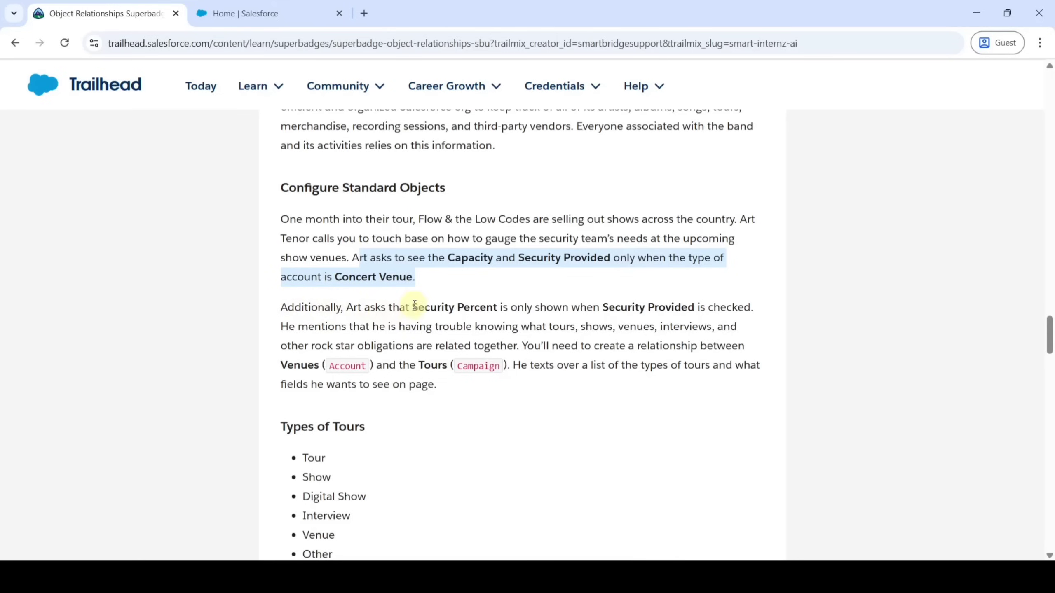
pyautogui.moveTo(412, 307); pyautogui.dragTo(756, 310)
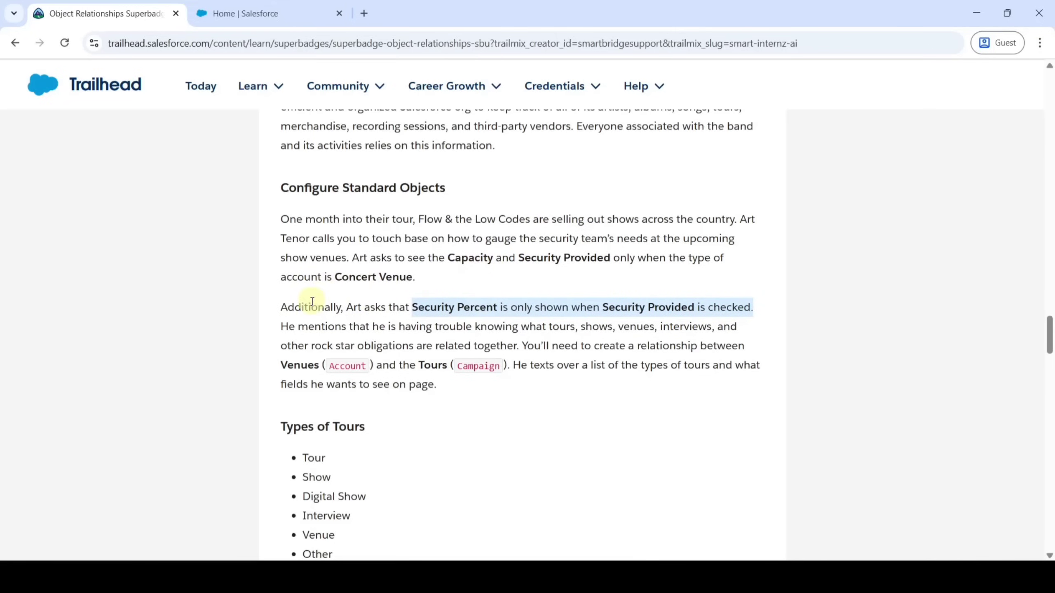
pyautogui.click(250, 6)
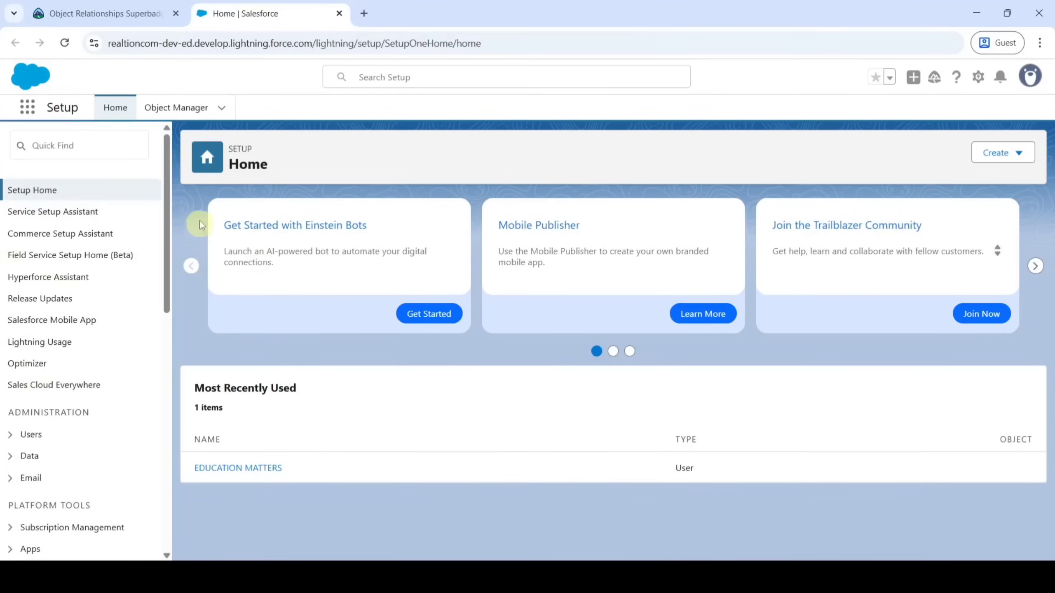
# - Through Object Manager, open the Account object's Account Record Page for editing in Lightning App Builder
pyautogui.click(175, 112)
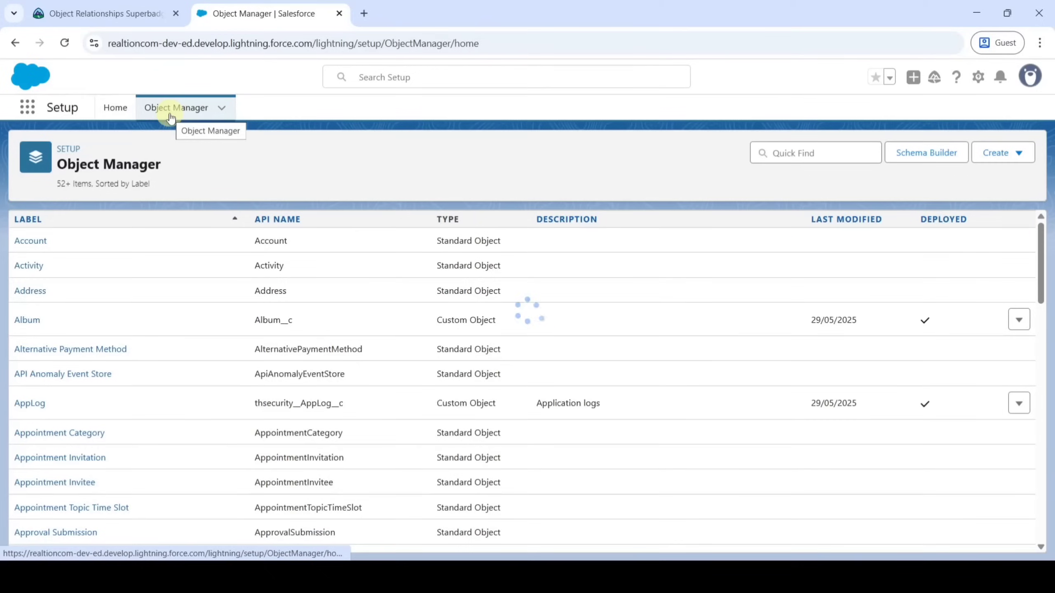
pyautogui.click(37, 240)
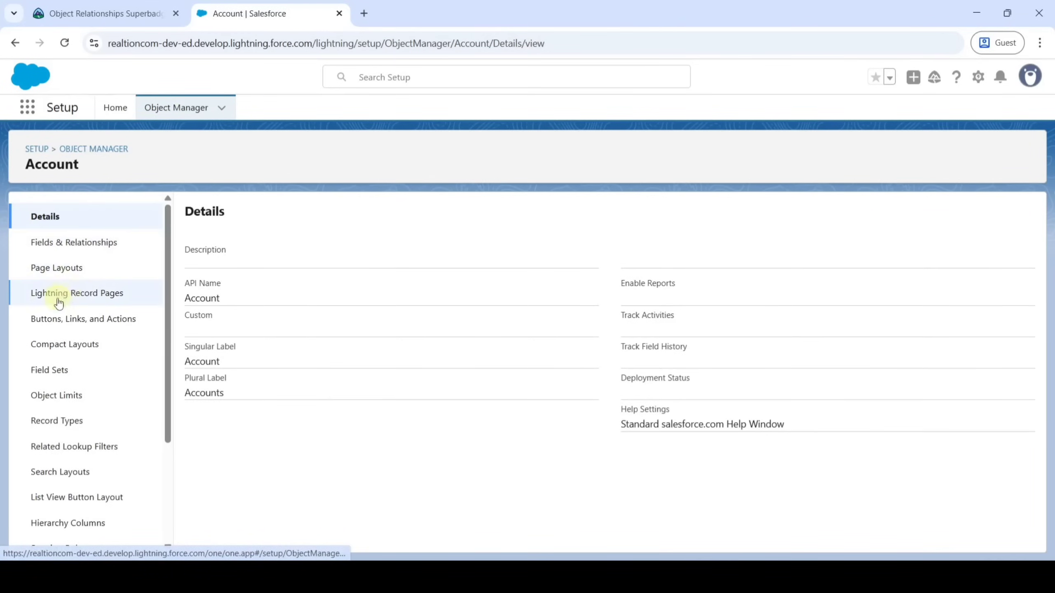
pyautogui.click(78, 295)
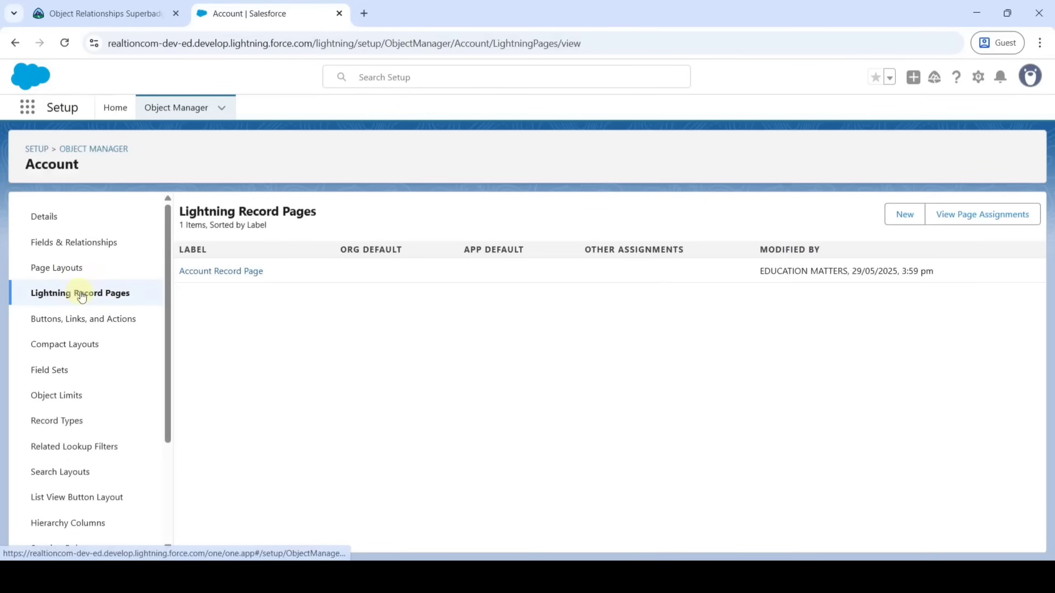
pyautogui.click(223, 271)
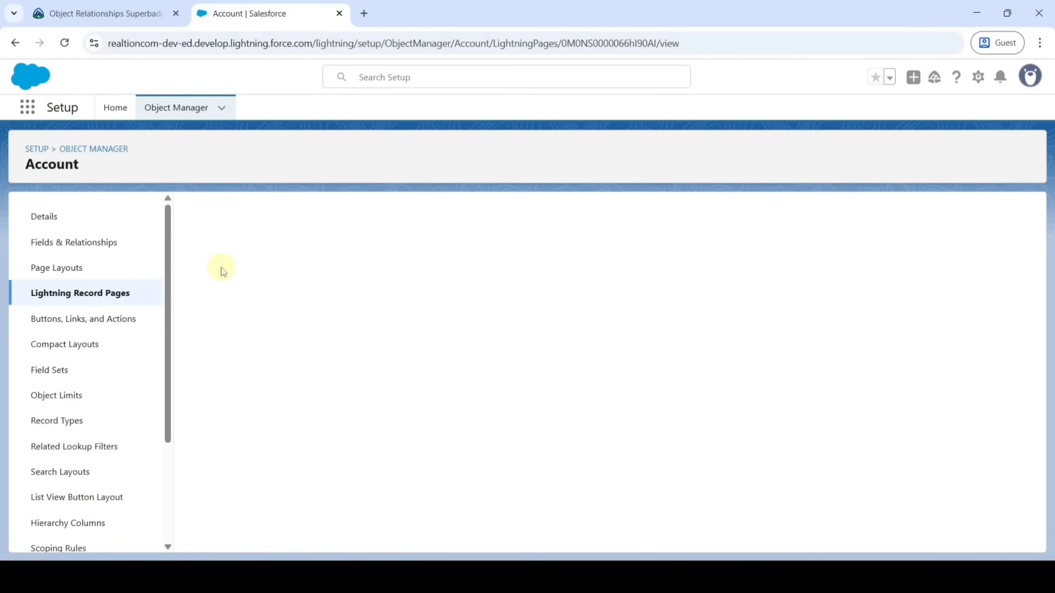
pyautogui.click(458, 240)
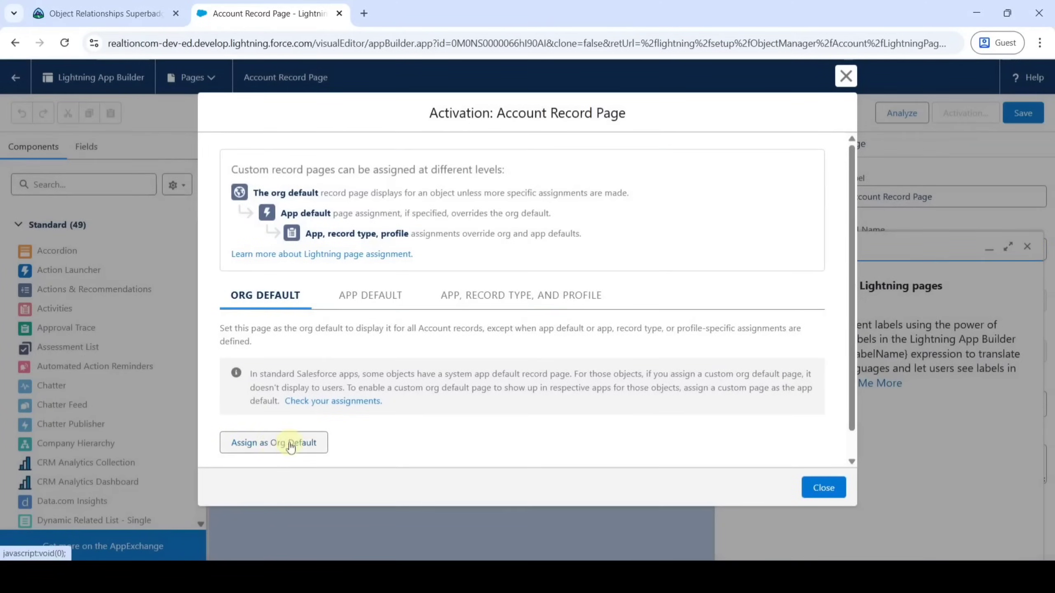
# - Assign the Account Record Page as the Desktop org default, save, and return to Setup
pyautogui.click(290, 444)
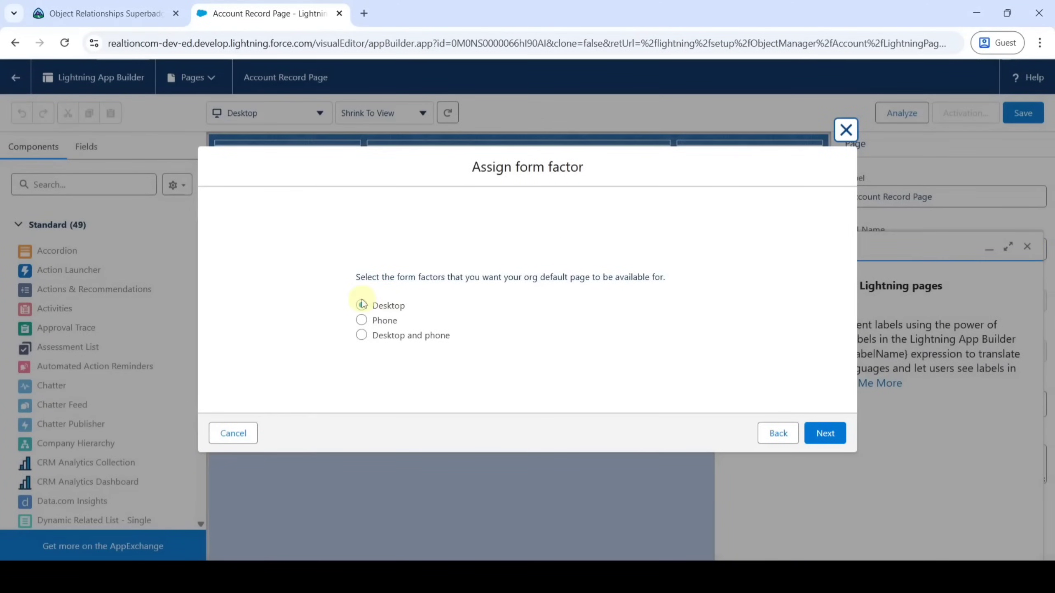
pyautogui.click(823, 434)
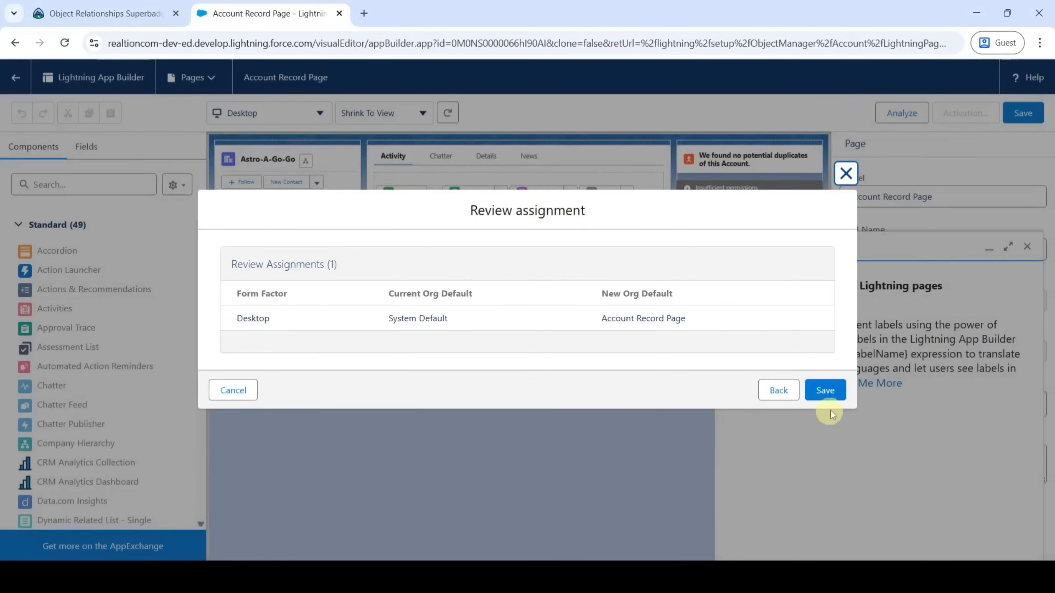
pyautogui.click(824, 389)
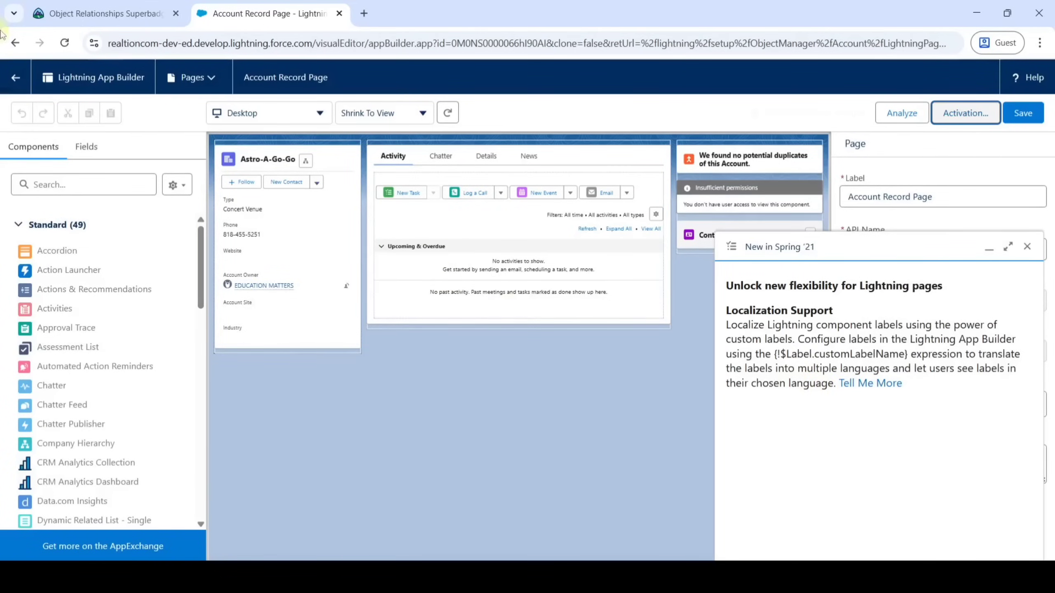
pyautogui.click(8, 73)
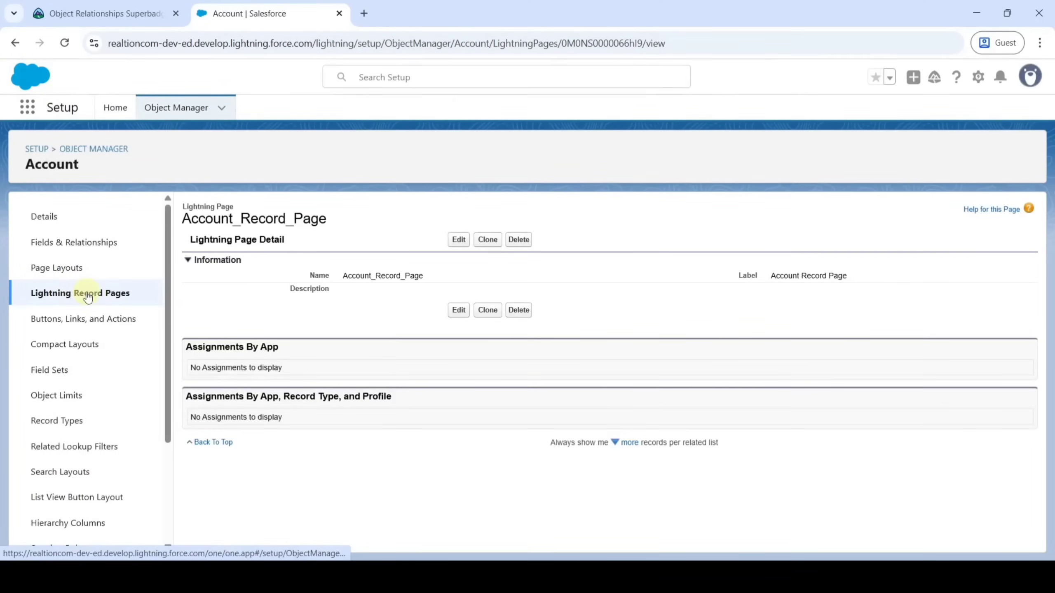
# - Start a new Lightning record page from the Account's Lightning Record Pages list
pyautogui.click(73, 293)
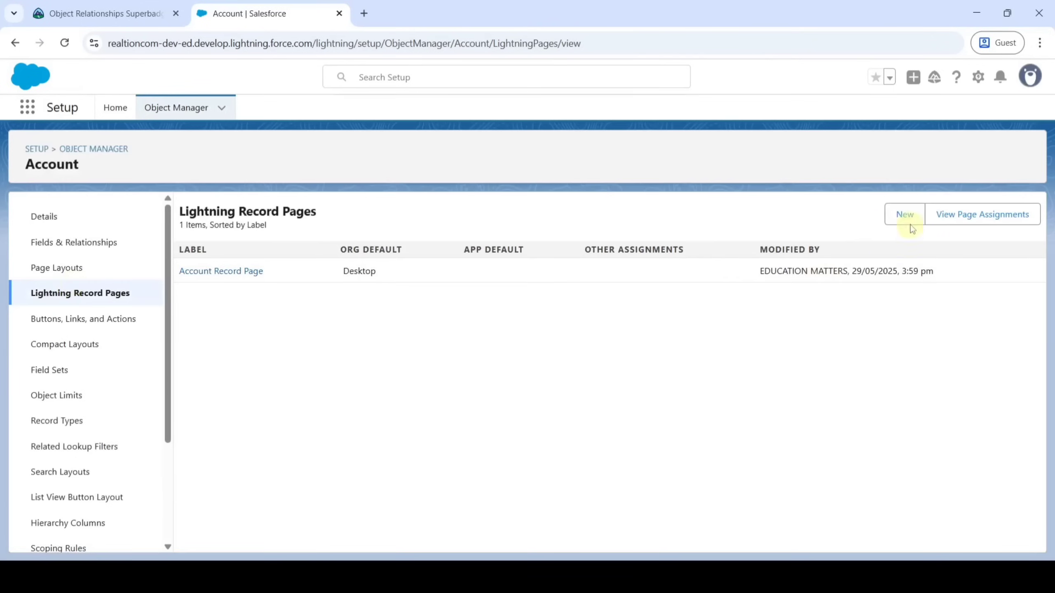
pyautogui.click(901, 218)
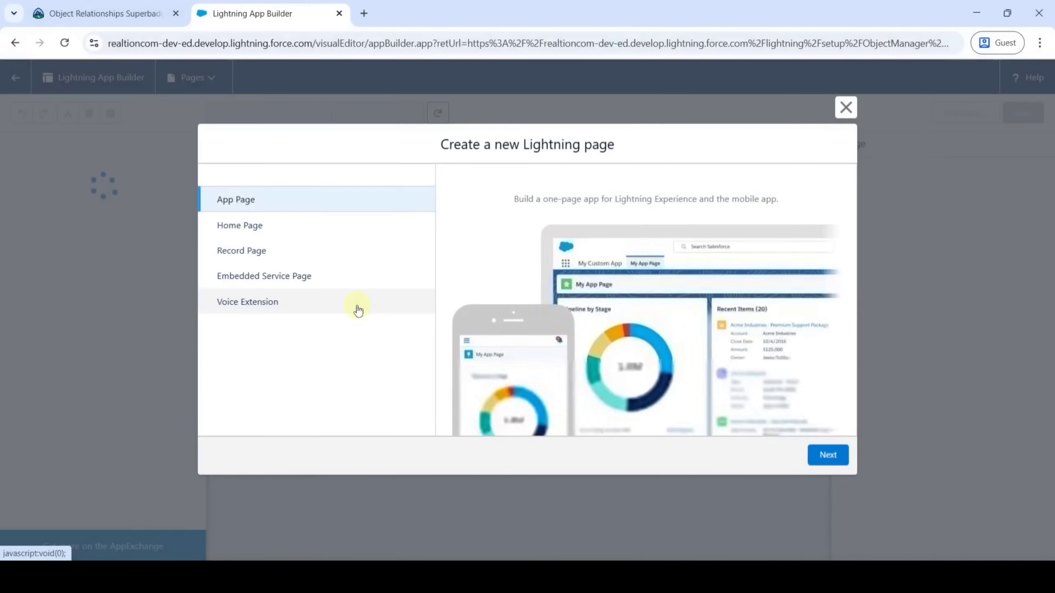
pyautogui.click(249, 250)
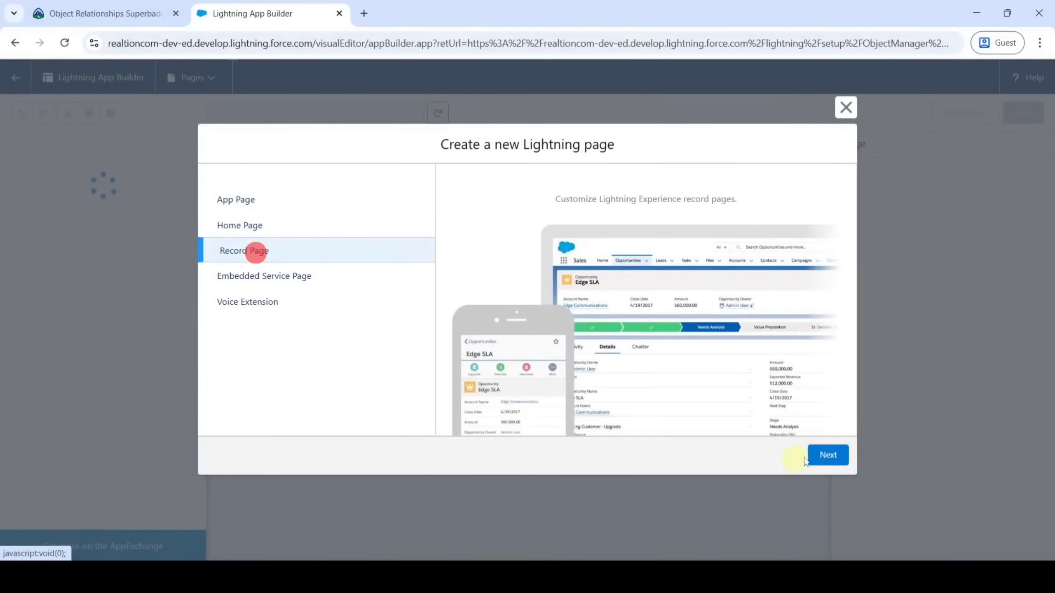
pyautogui.click(823, 455)
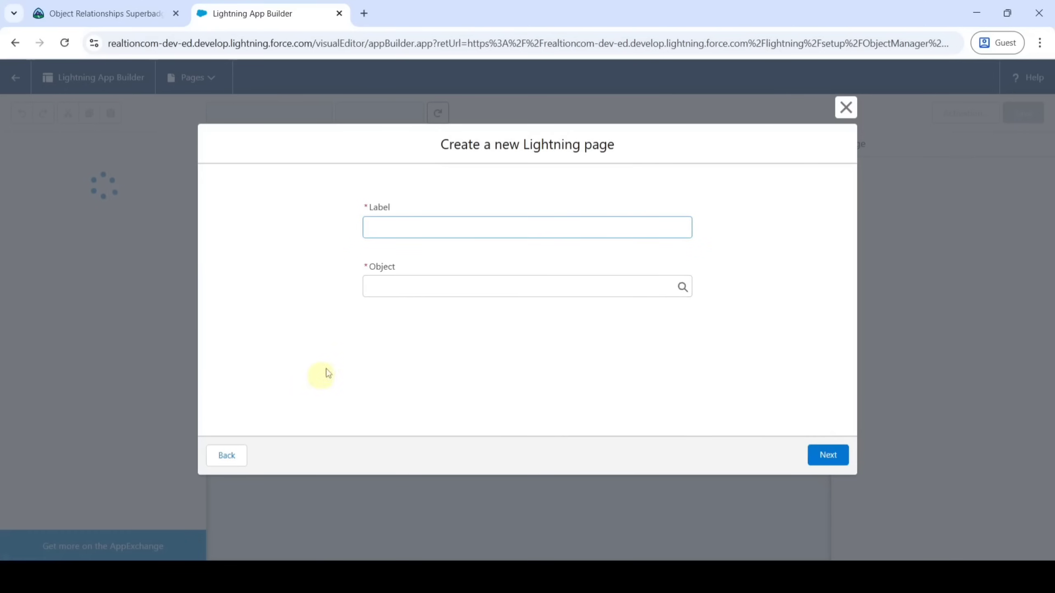
# - Copy the label from the superbadge instructions and paste 'Concert Venue layout' as the page label
pyautogui.click(94, 10)
pyautogui.click(531, 355)
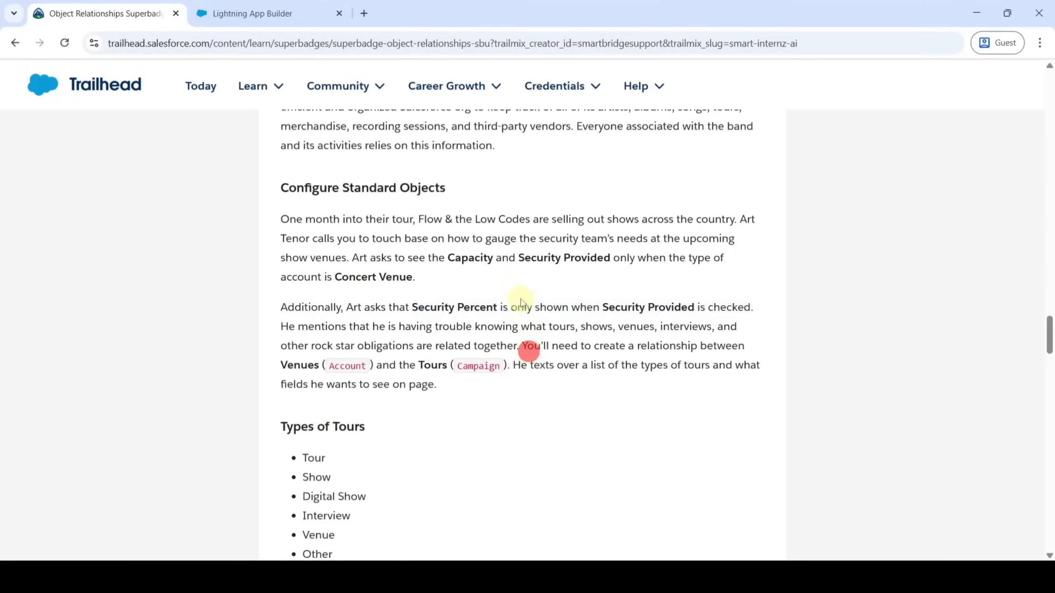
pyautogui.moveTo(336, 276); pyautogui.dragTo(413, 276)
pyautogui.hotkey('ctrl', 'c')
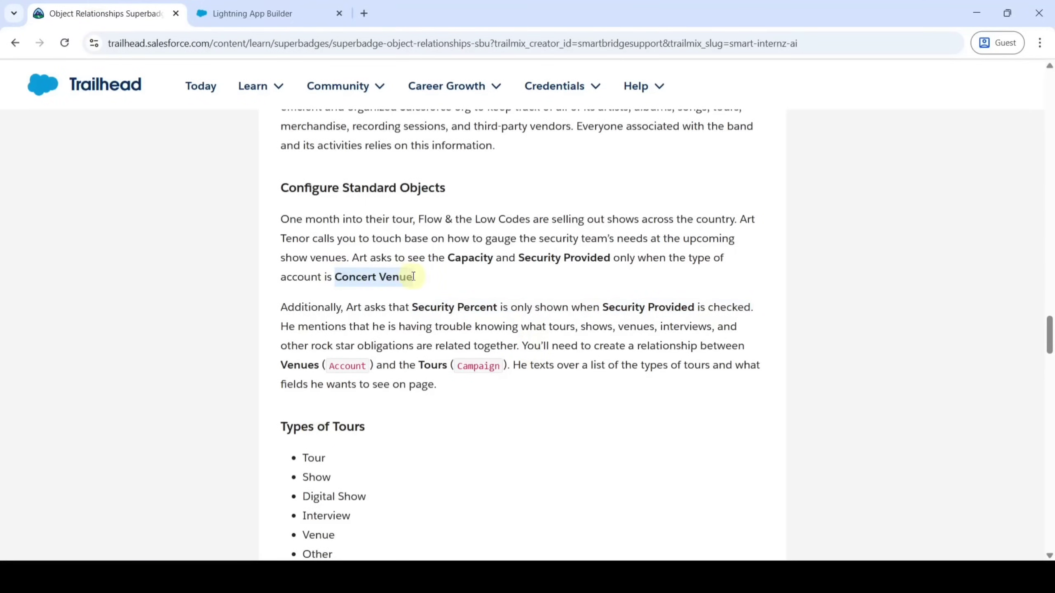
pyautogui.click(293, 5)
pyautogui.click(410, 226)
pyautogui.hotkey('ctrl', 'v')
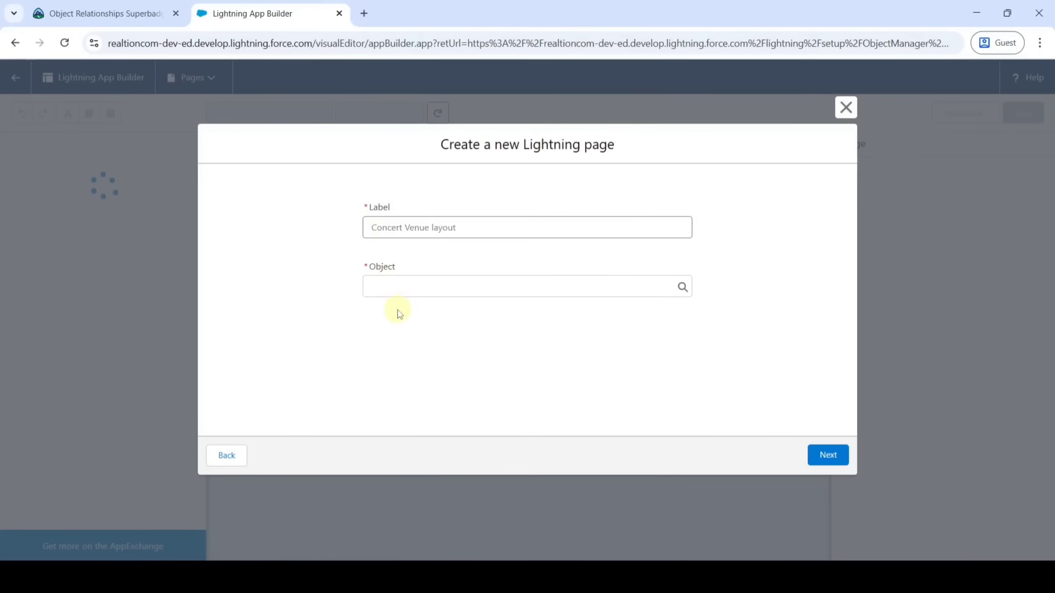
# - Set the page object to Account and choose the Header and Two Equal Regions template
pyautogui.click(431, 290)
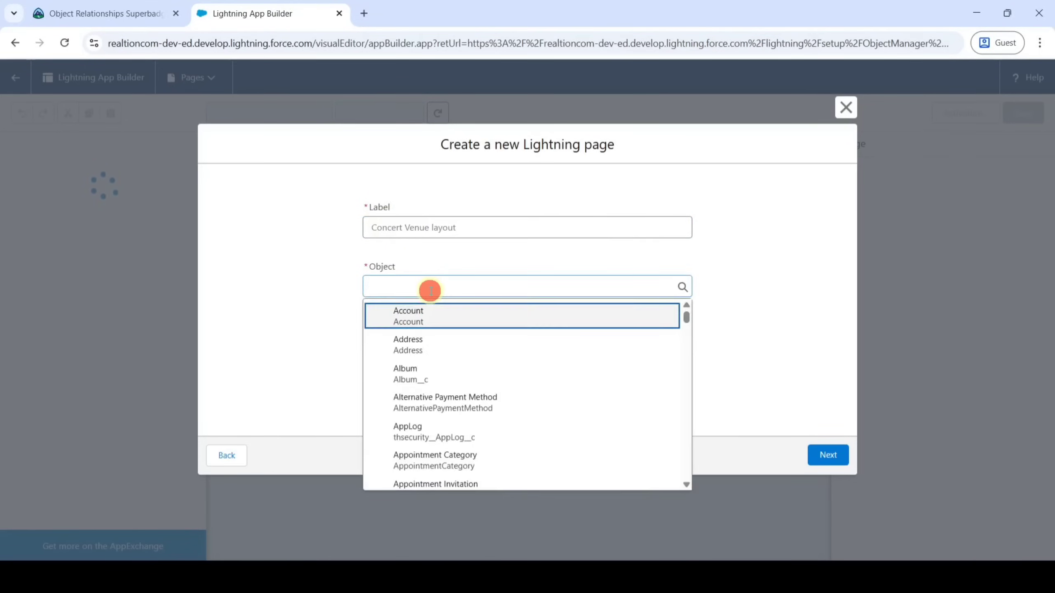
pyautogui.click(435, 309)
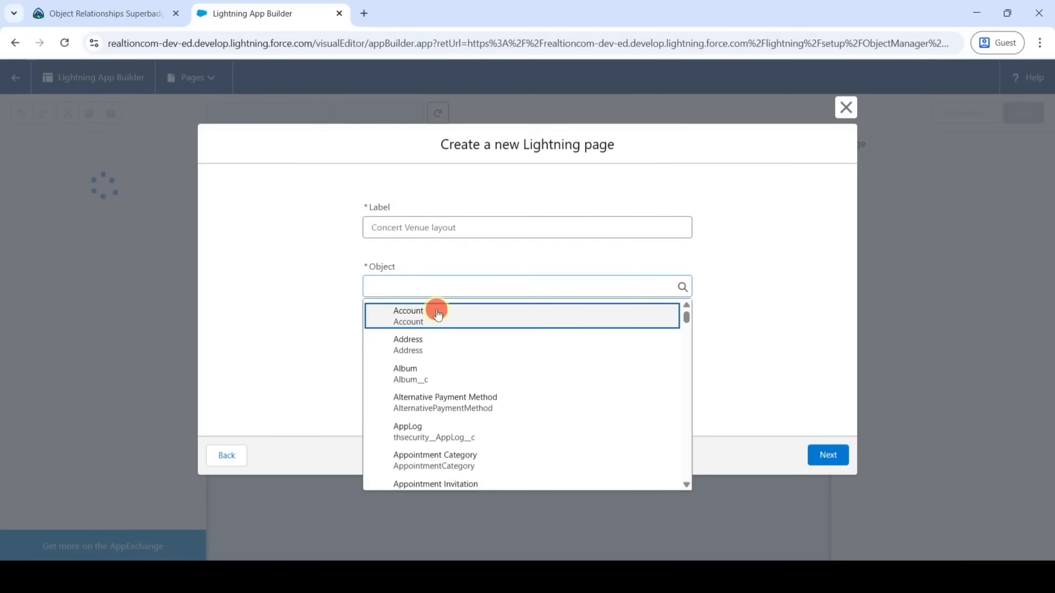
pyautogui.click(819, 453)
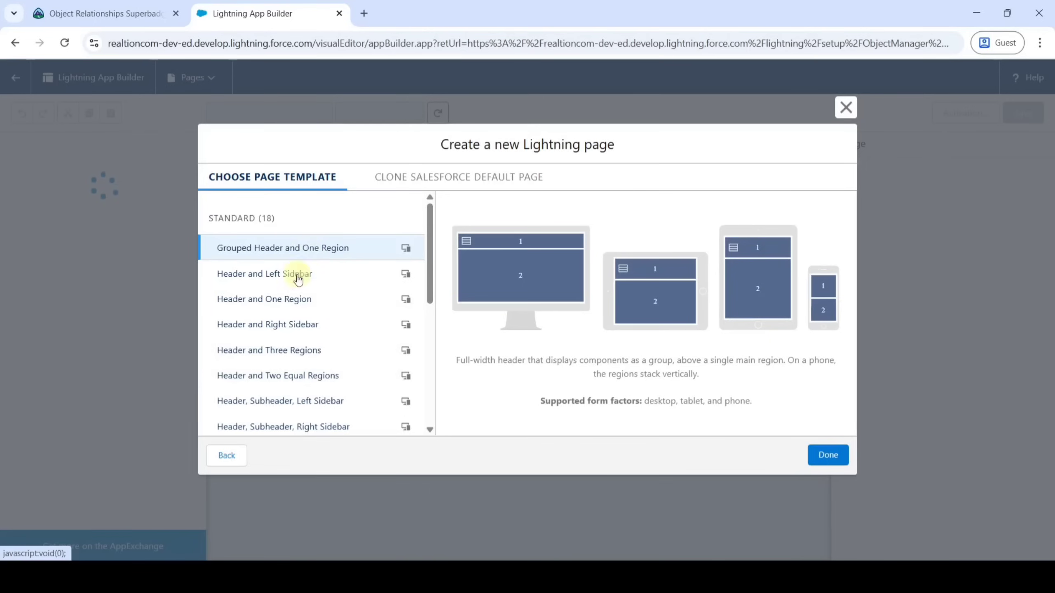
pyautogui.click(298, 381)
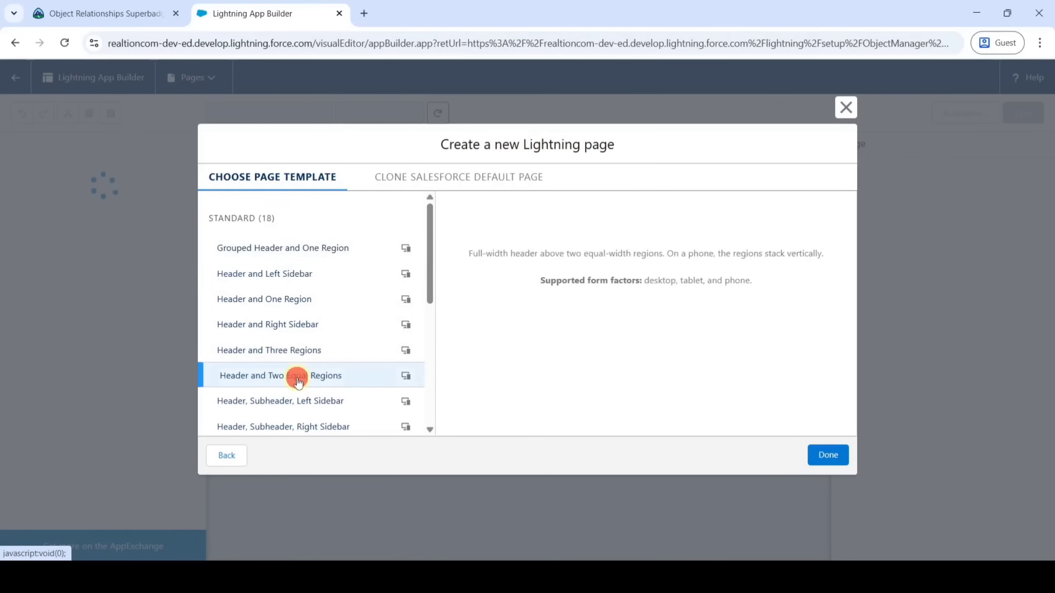
pyautogui.click(822, 457)
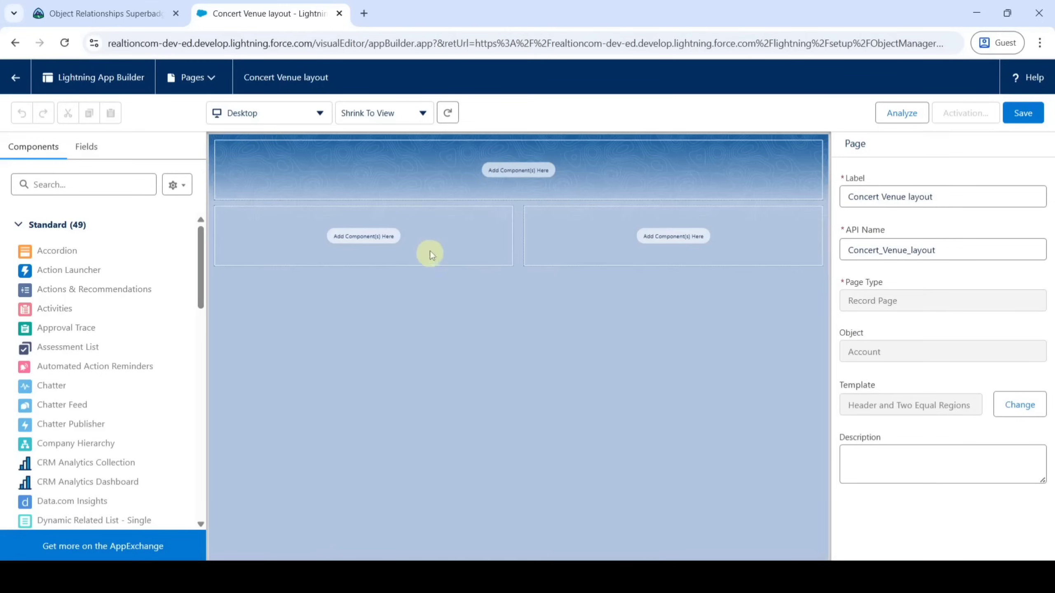
# - Search for and place Highlights Panel in the header, Record Detail left, Activities right
pyautogui.click(71, 183)
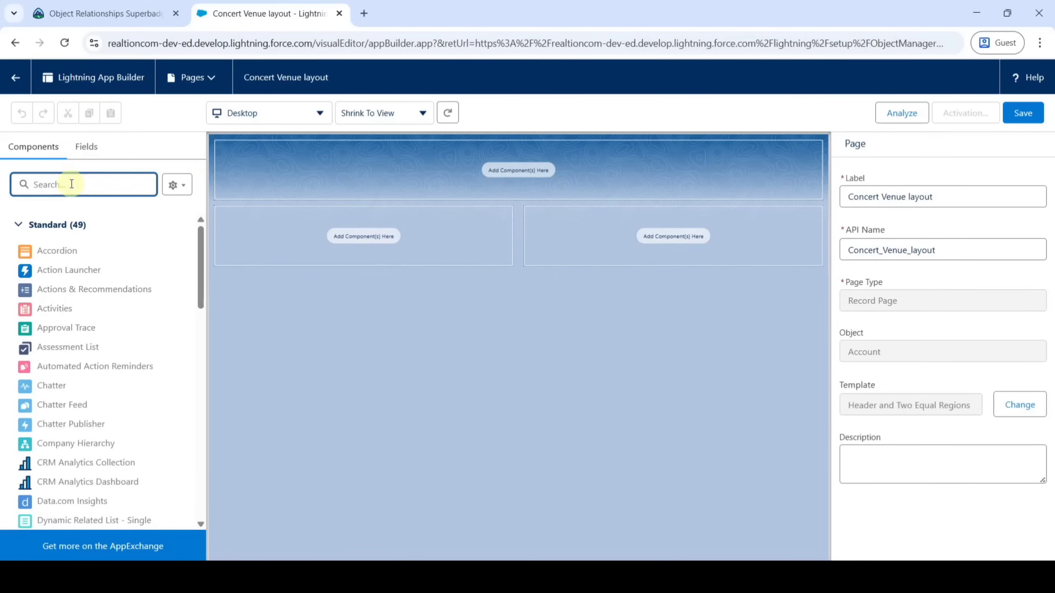
pyautogui.write('hig')
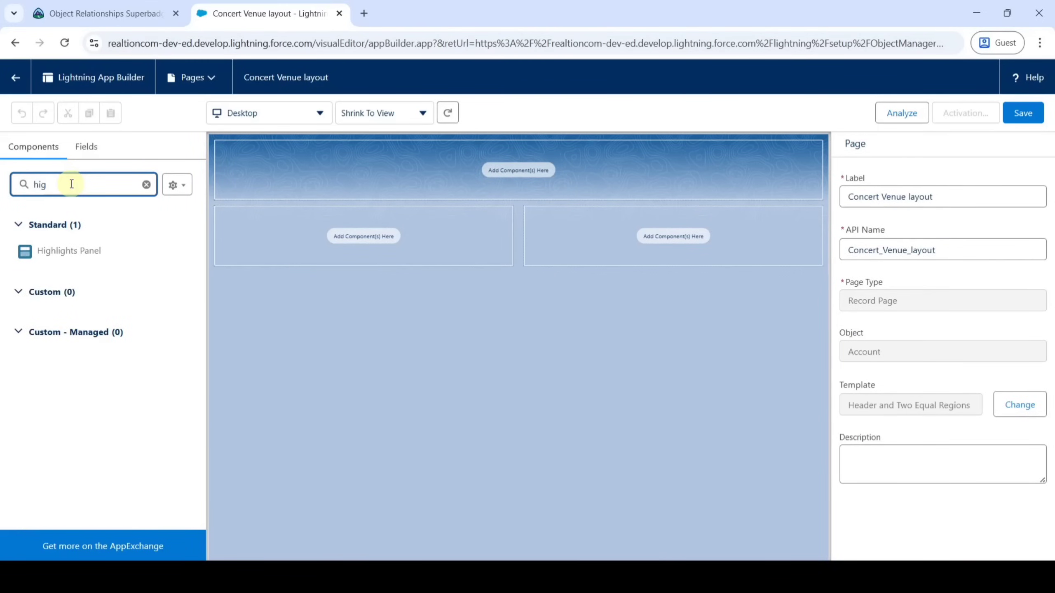
pyautogui.moveTo(71, 246); pyautogui.dragTo(348, 169)
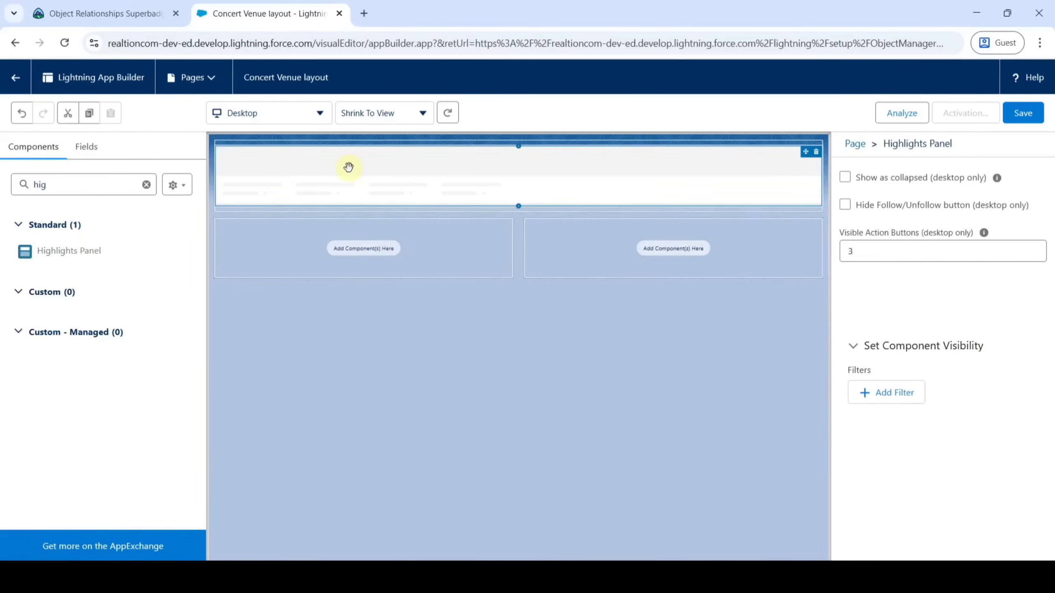
pyautogui.click(146, 185)
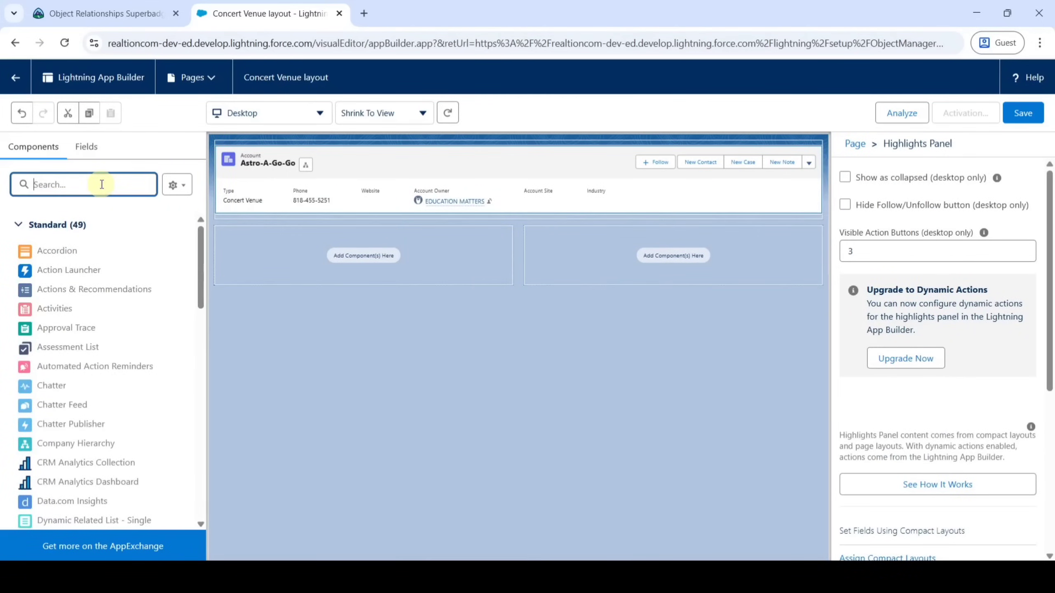
pyautogui.write('rec')
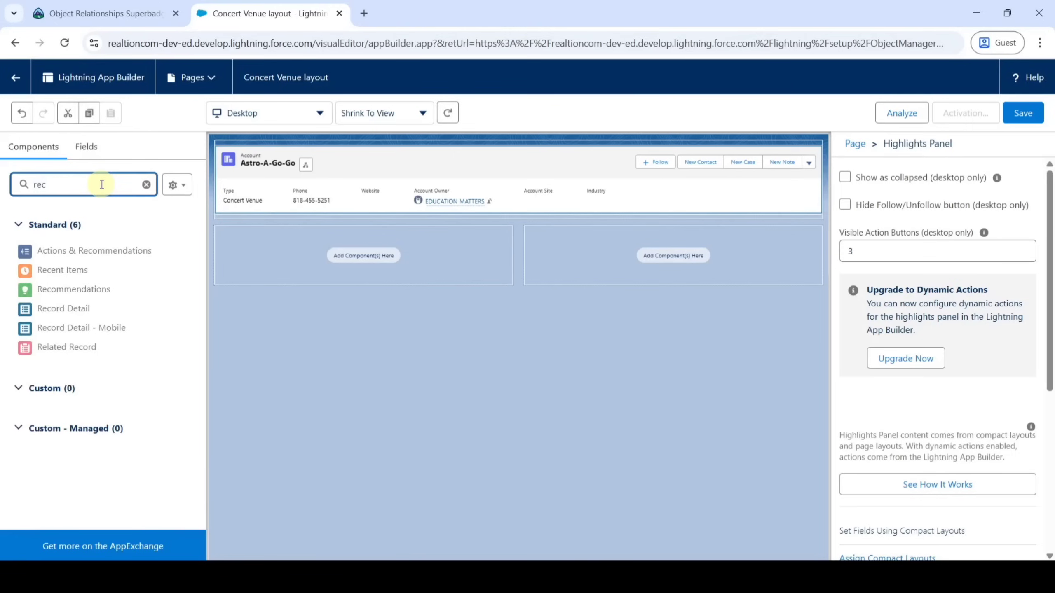
pyautogui.moveTo(69, 307); pyautogui.dragTo(282, 264)
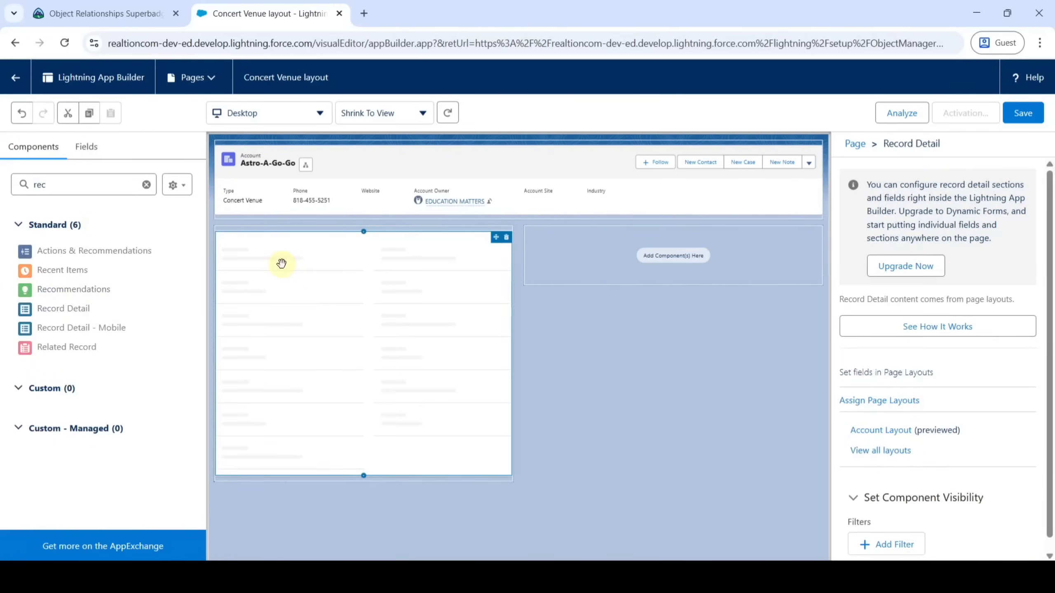
pyautogui.click(146, 184)
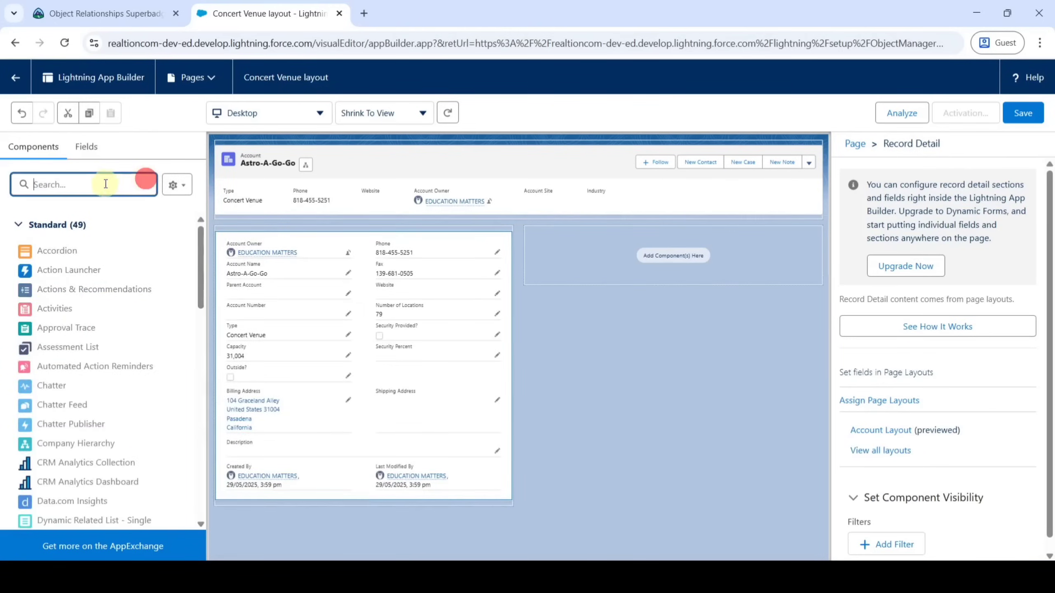
pyautogui.write('acti')
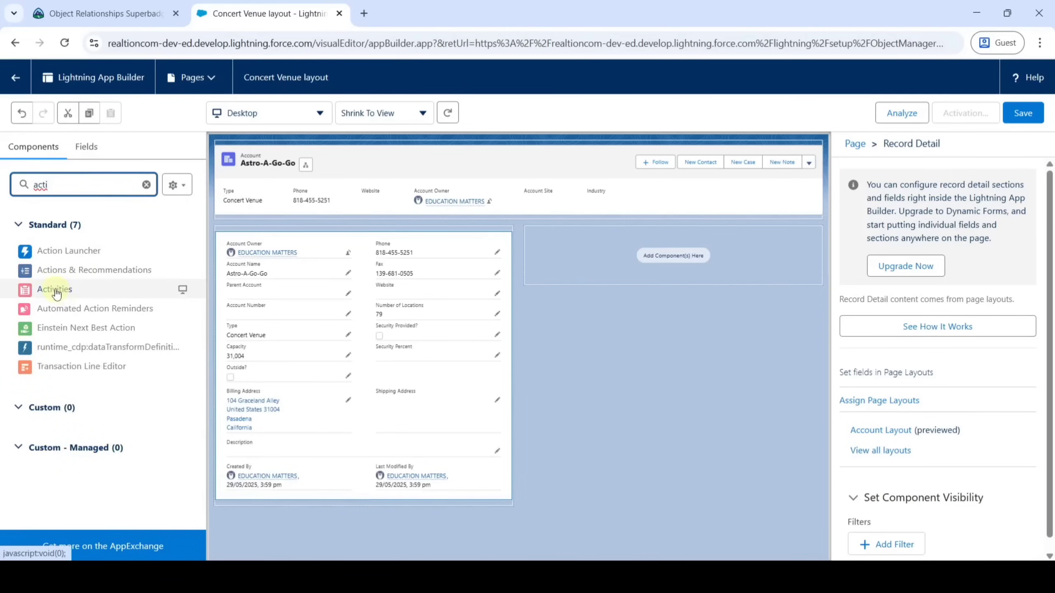
pyautogui.moveTo(56, 291); pyautogui.dragTo(638, 269)
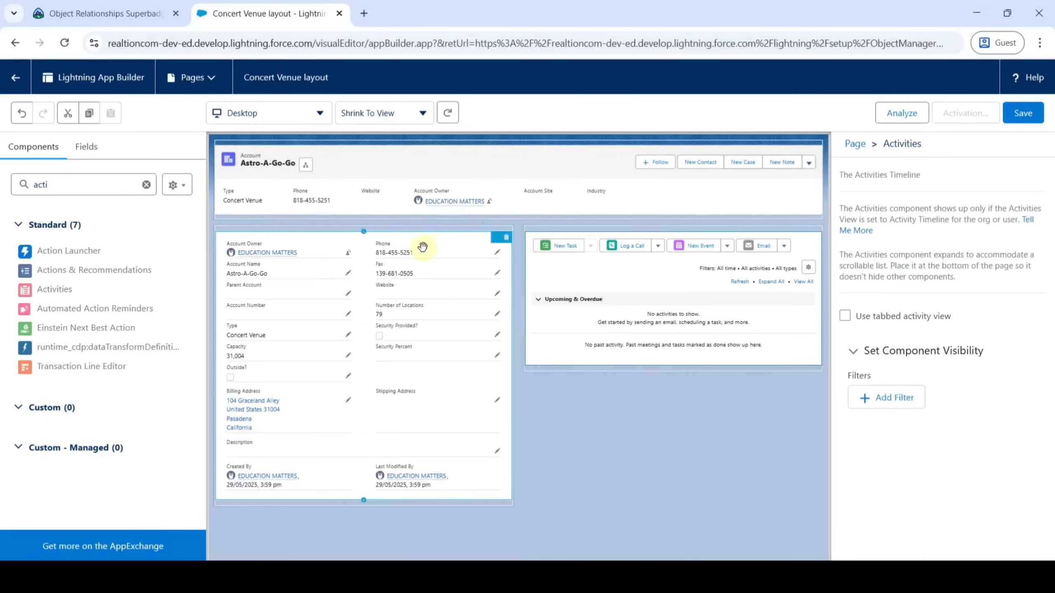
pyautogui.click(429, 249)
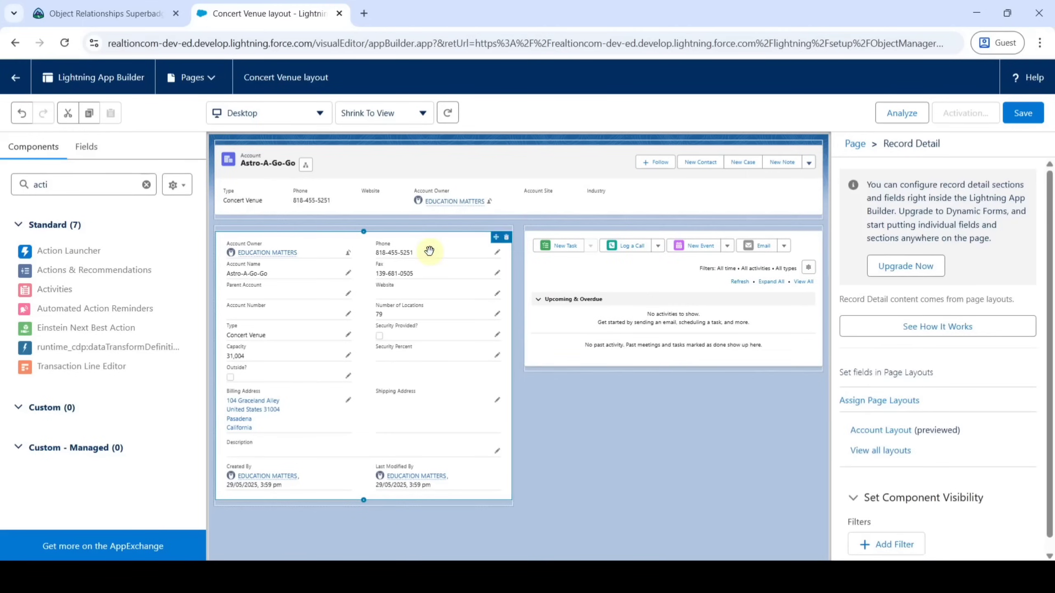
# - Upgrade Record Detail to Dynamic Forms using Account Layout as the field source
pyautogui.click(903, 263)
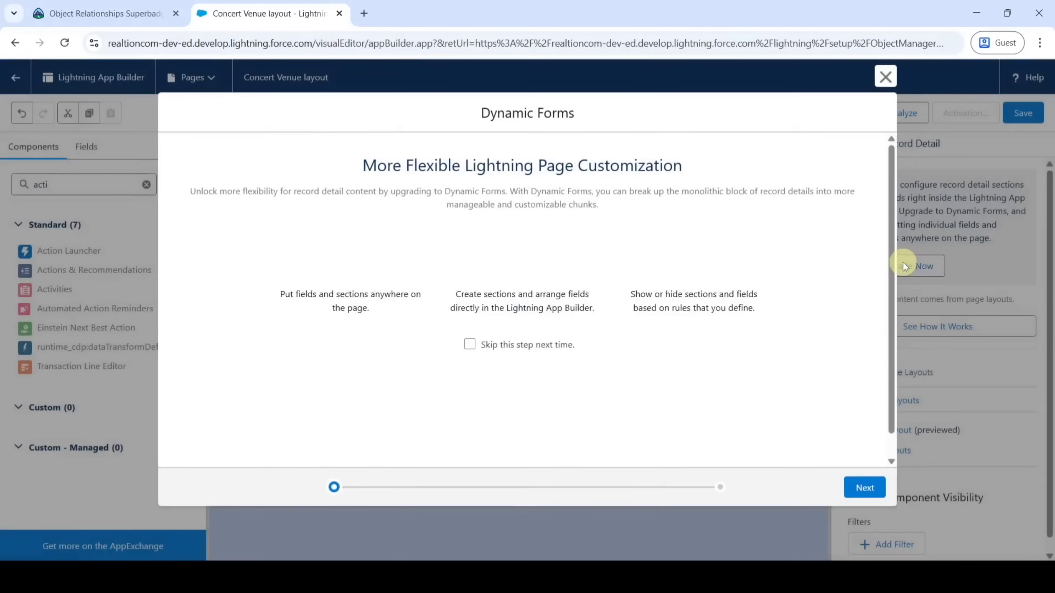
pyautogui.scroll(-2, 795, 365)
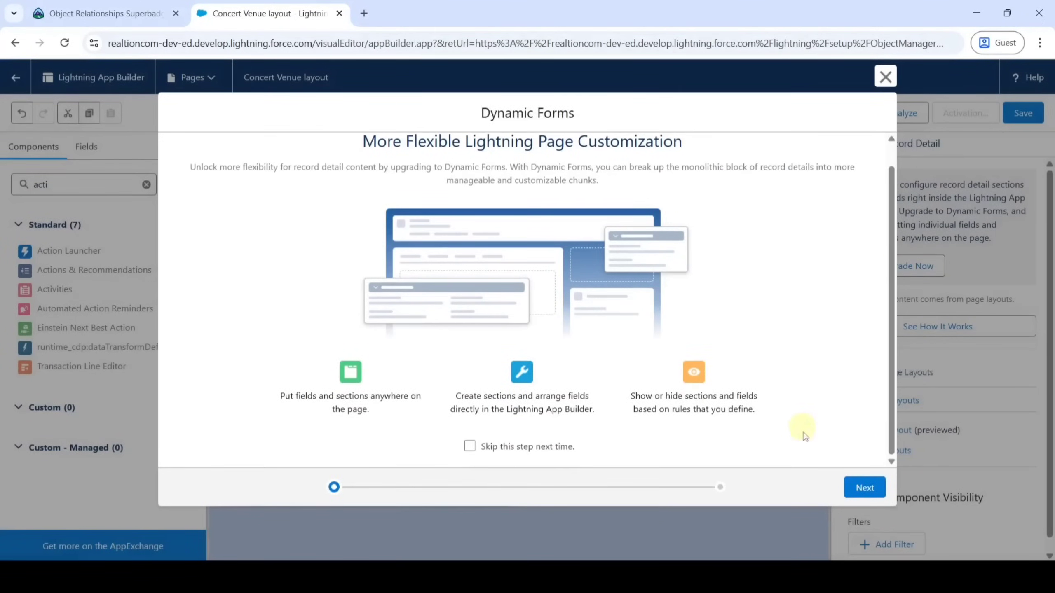
pyautogui.click(859, 488)
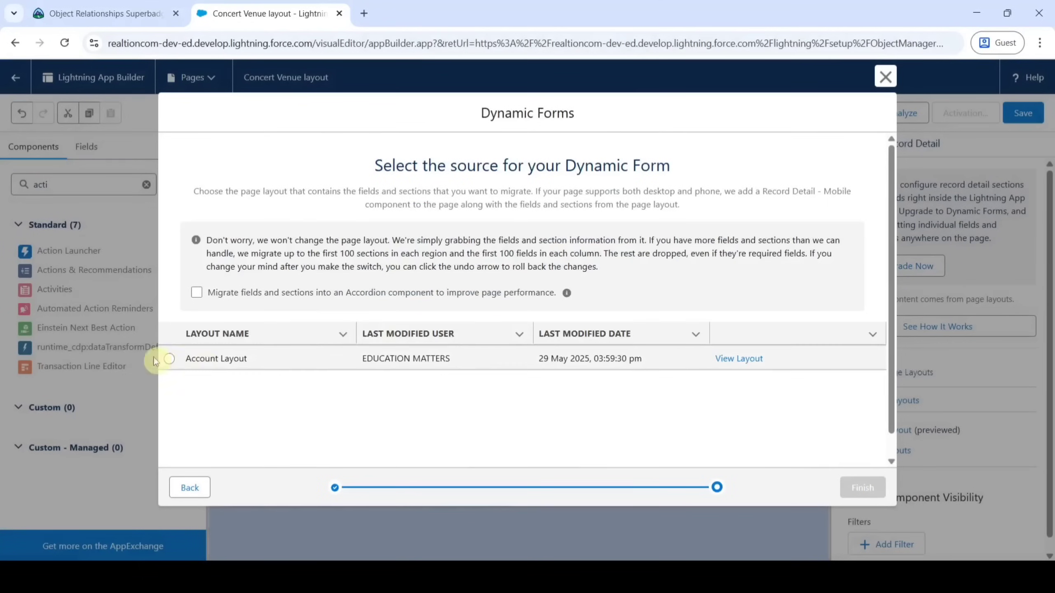
pyautogui.click(170, 360)
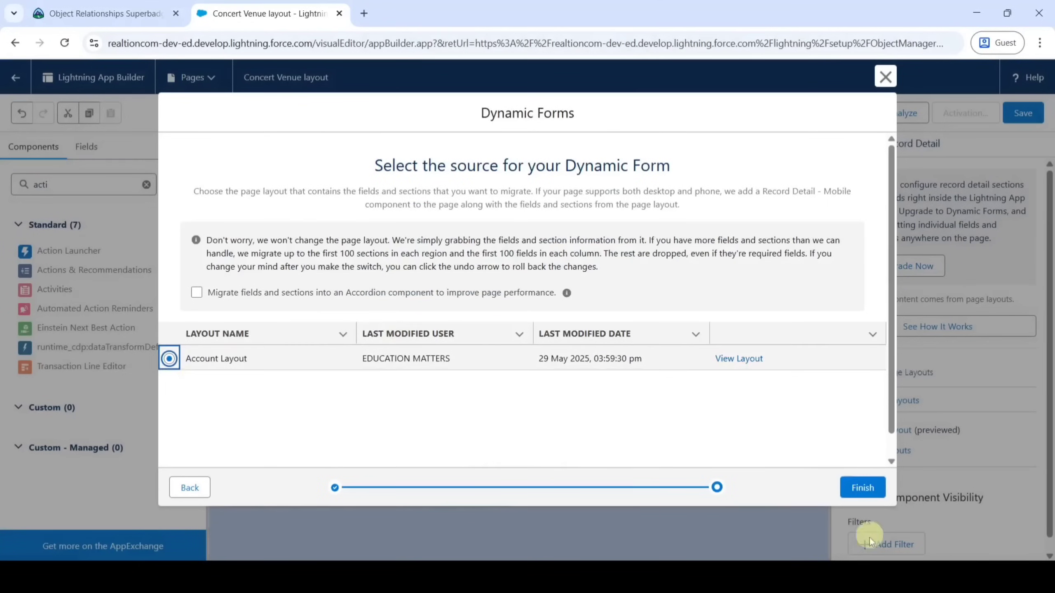
pyautogui.click(862, 486)
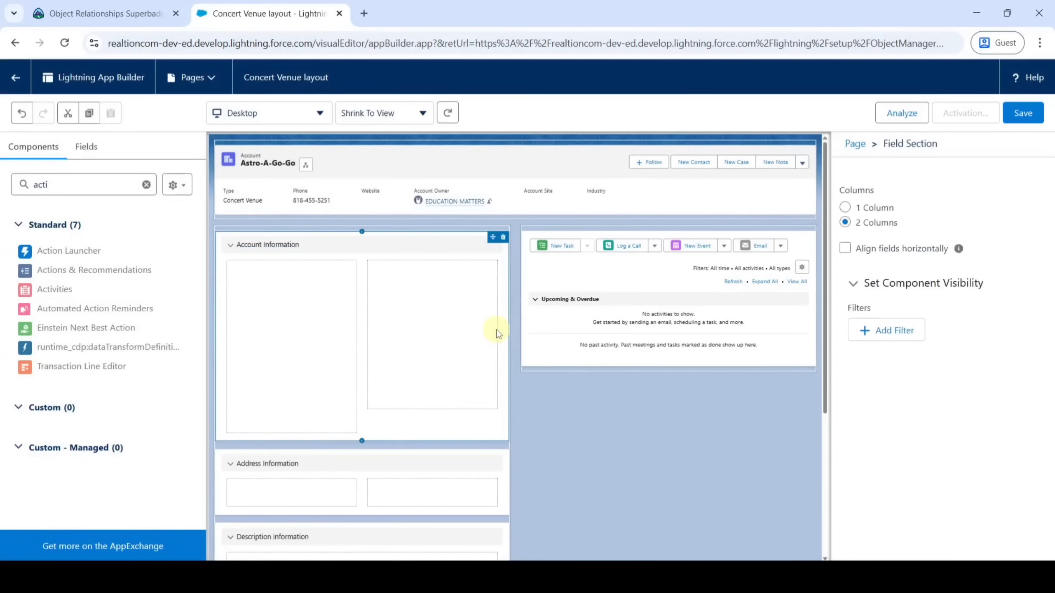
pyautogui.scroll(-8, 534, 419)
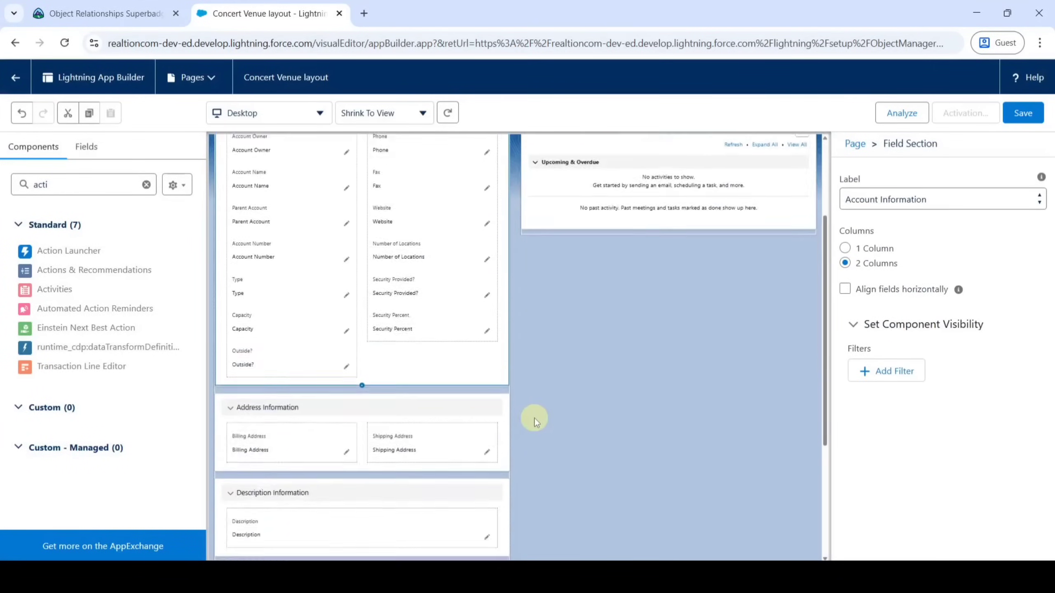
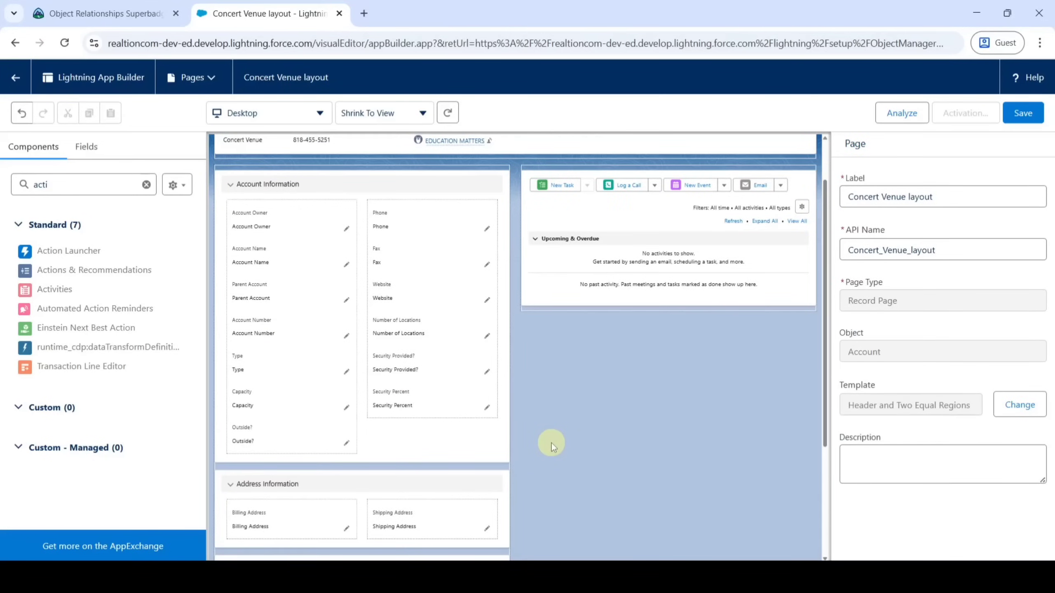
# - Scroll up the Concert Venue layout page to review the Account Information fields
pyautogui.scroll(1, 551, 447)
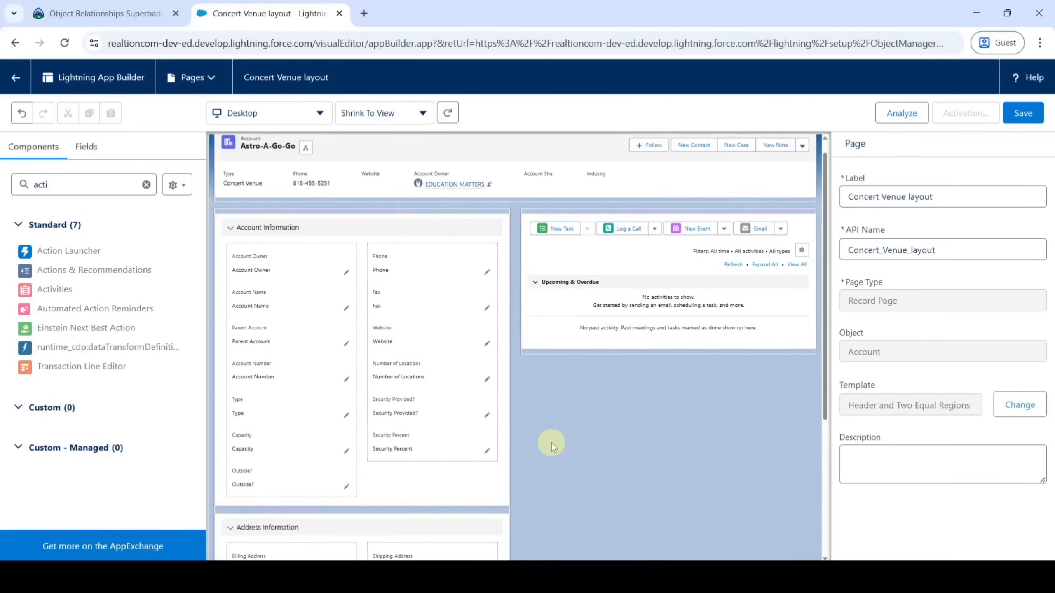
# - Give the Capacity field a visibility filter: record Type equals Concert Venue
pyautogui.click(257, 440)
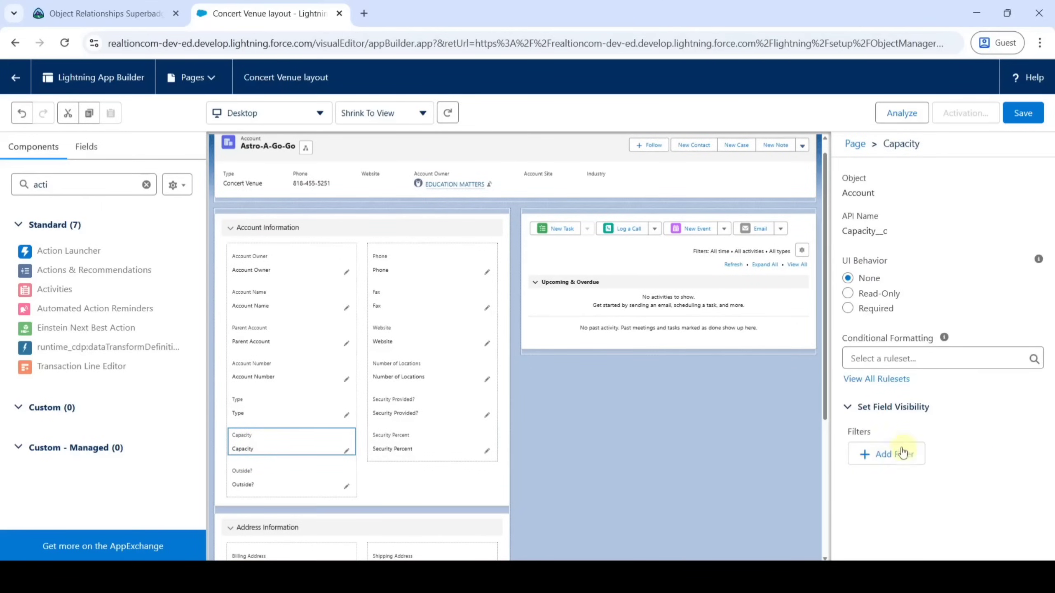
pyautogui.click(888, 451)
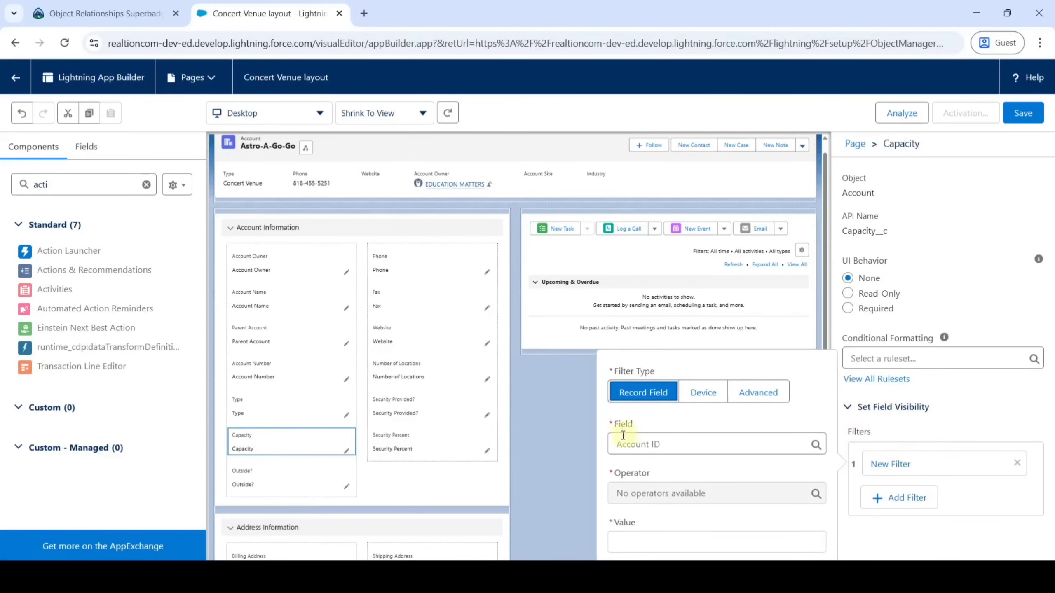
pyautogui.click(690, 443)
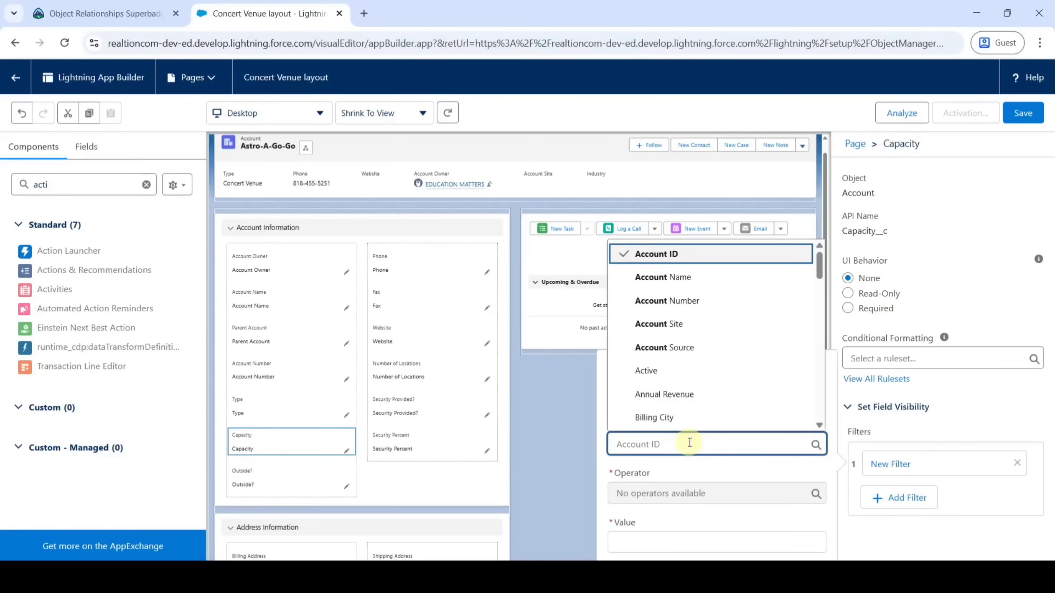
pyautogui.write('Acco')
pyautogui.press('BackSpace')
pyautogui.press('BackSpace')
pyautogui.press('BackSpace')
pyautogui.press('BackSpace')
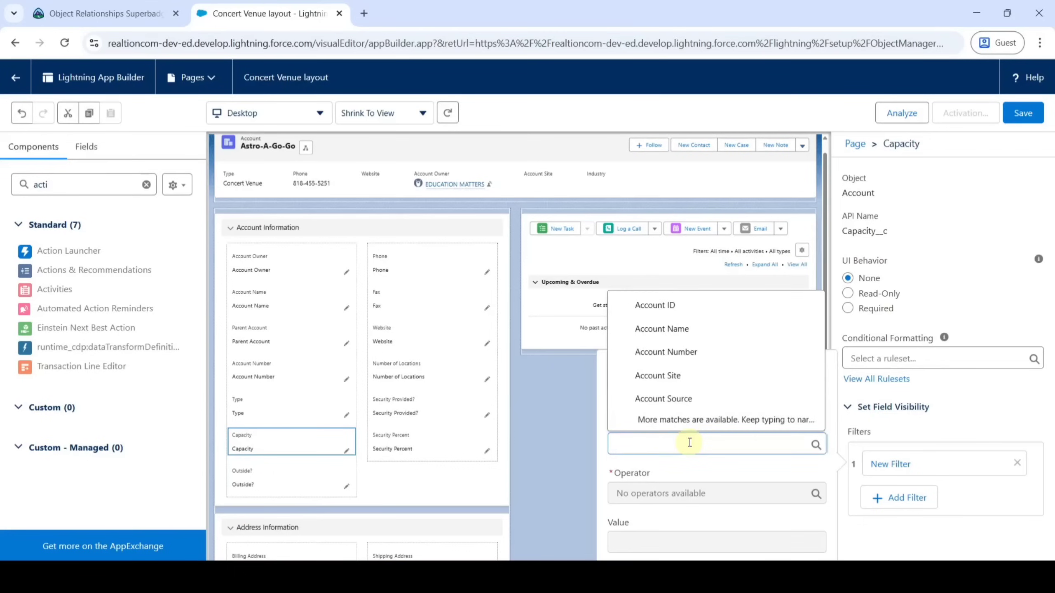
pyautogui.click(666, 420)
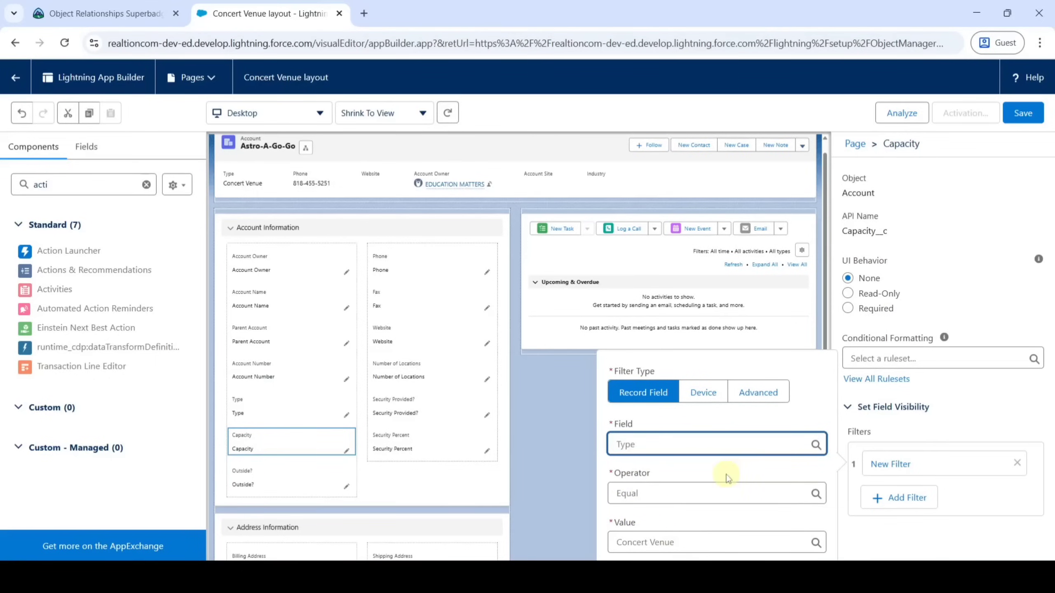
pyautogui.hotkey('ctrl', '-')
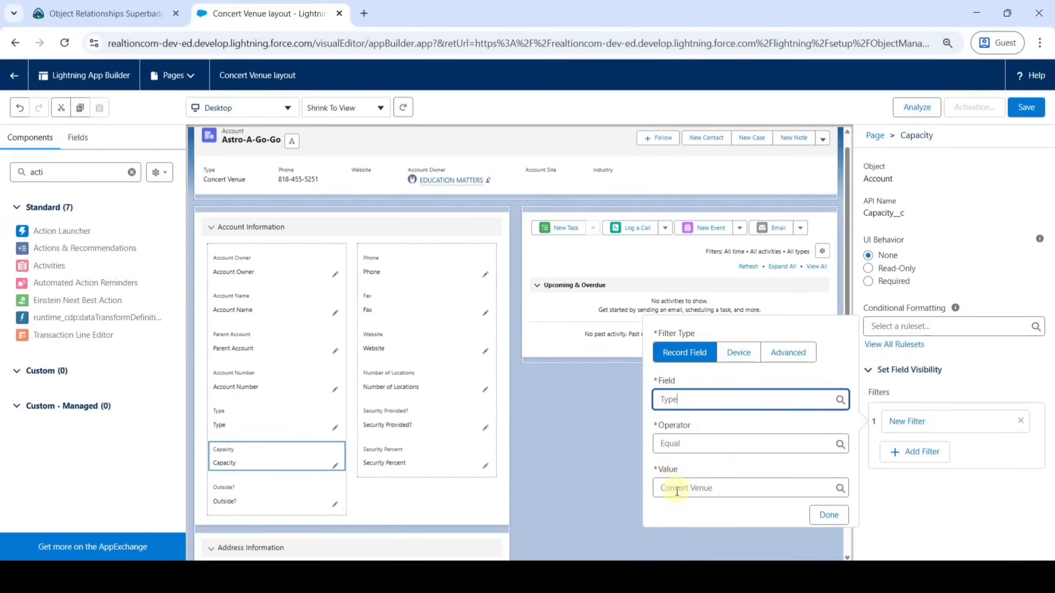
pyautogui.click(831, 518)
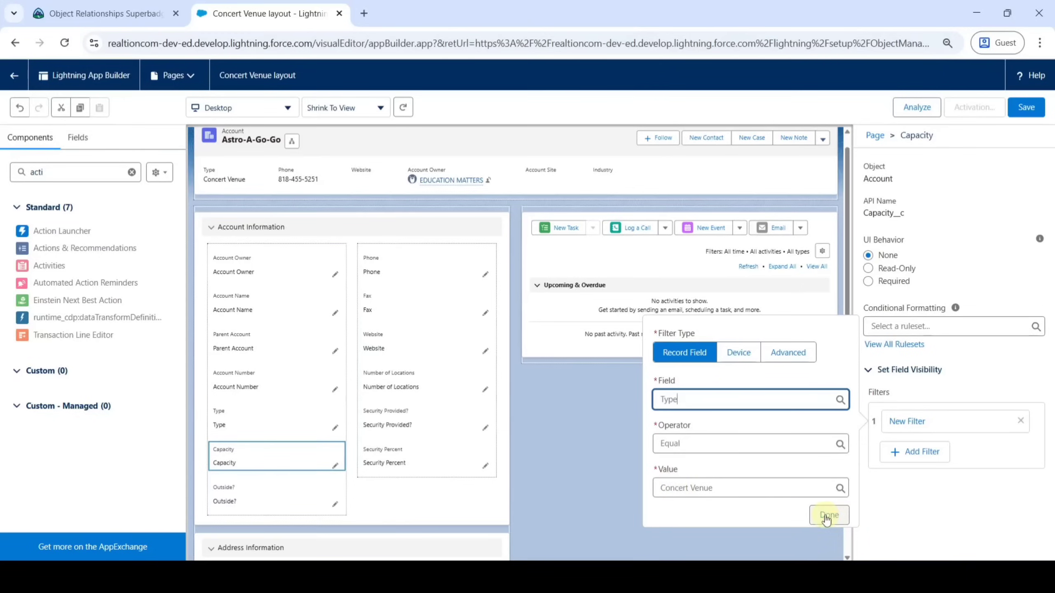
pyautogui.click(829, 516)
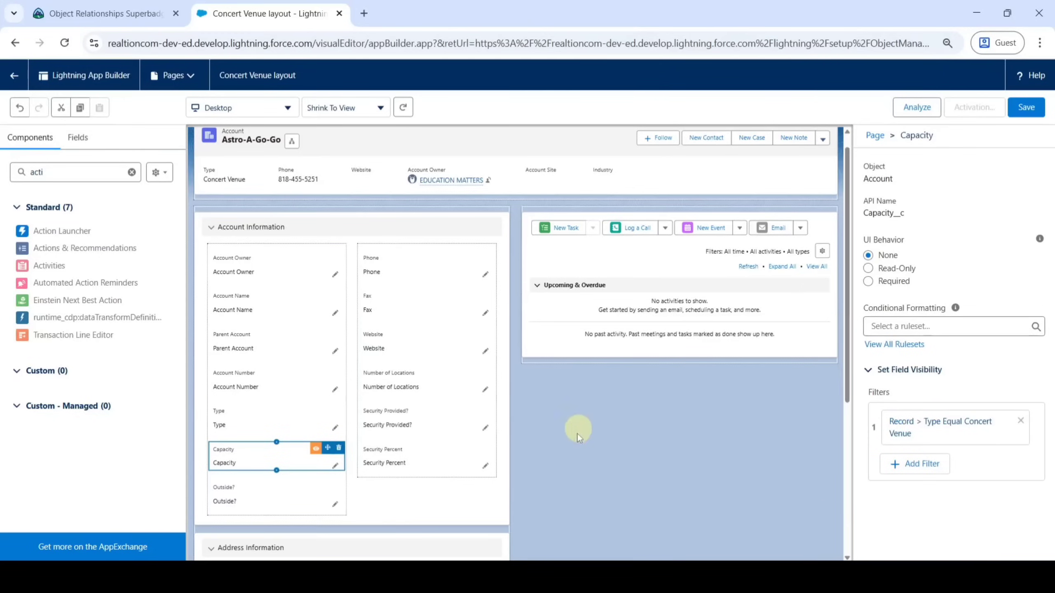
# - Give Security Provided? a visibility filter: record Type equals Concert Venue
pyautogui.click(405, 422)
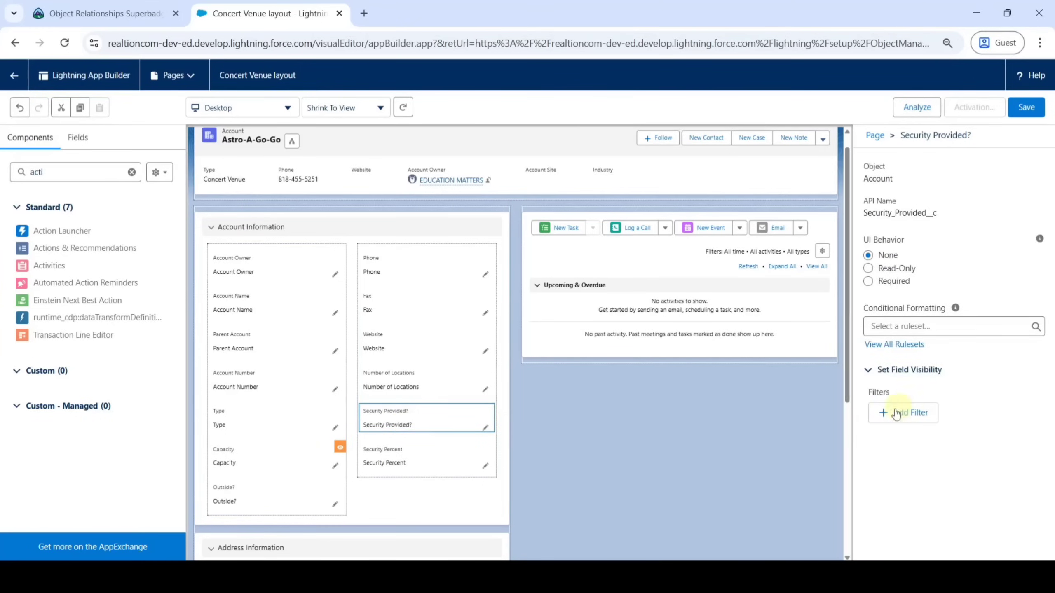
pyautogui.click(903, 413)
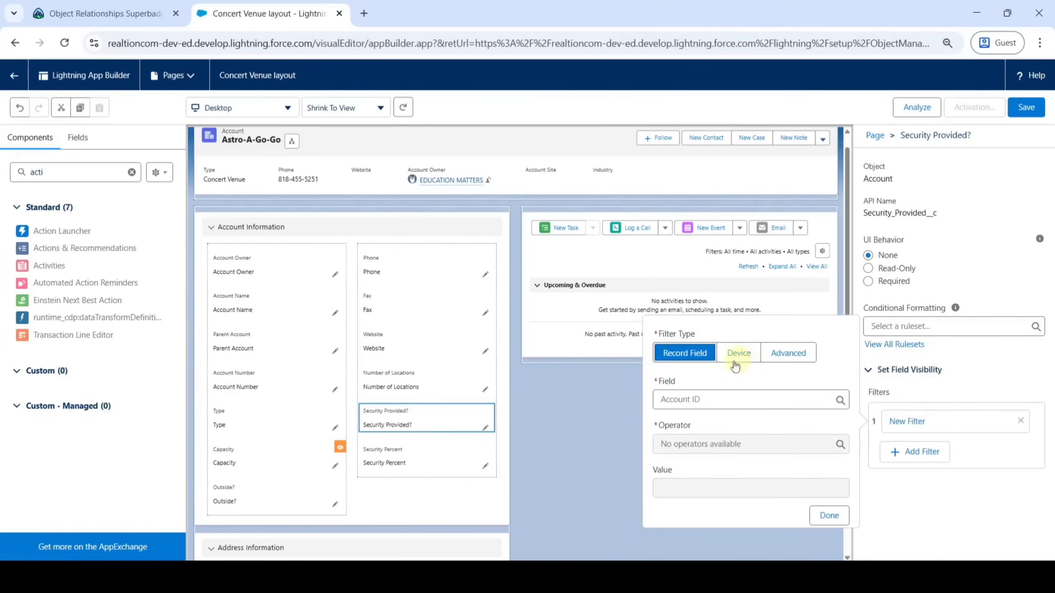
pyautogui.click(721, 397)
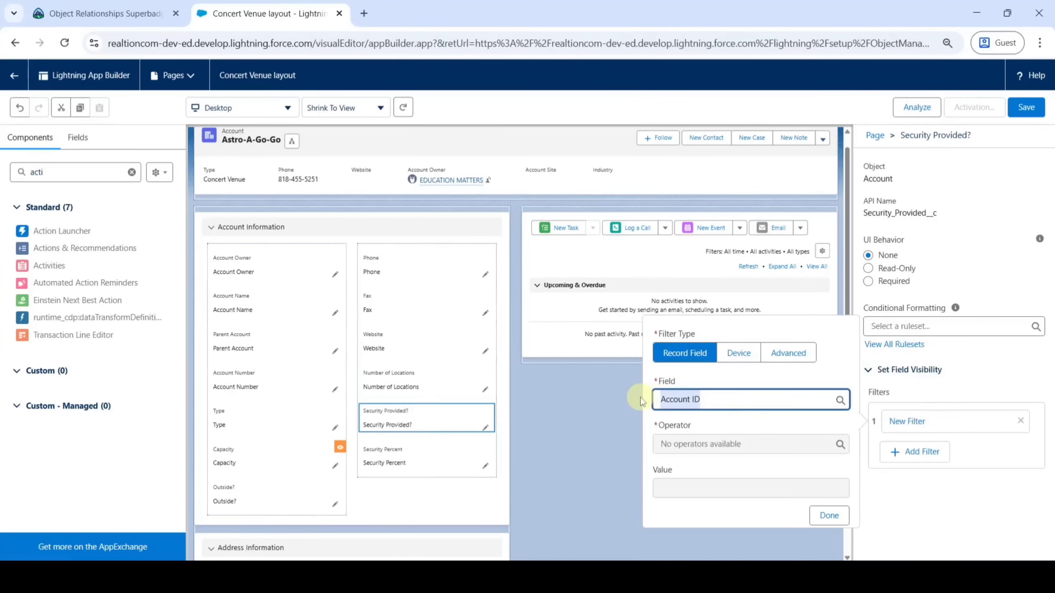
pyautogui.write('type')
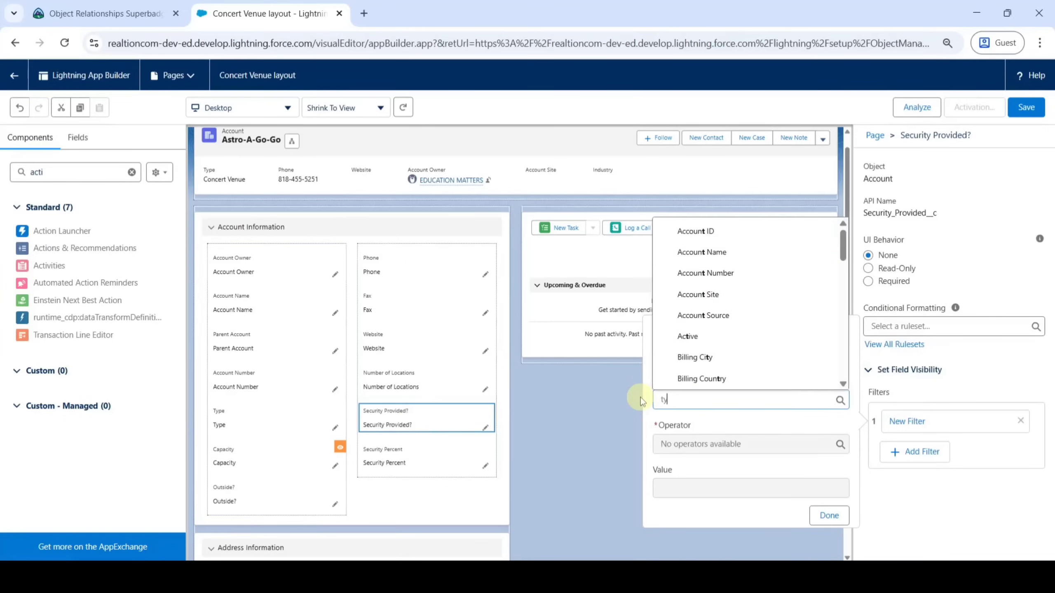
pyautogui.click(695, 377)
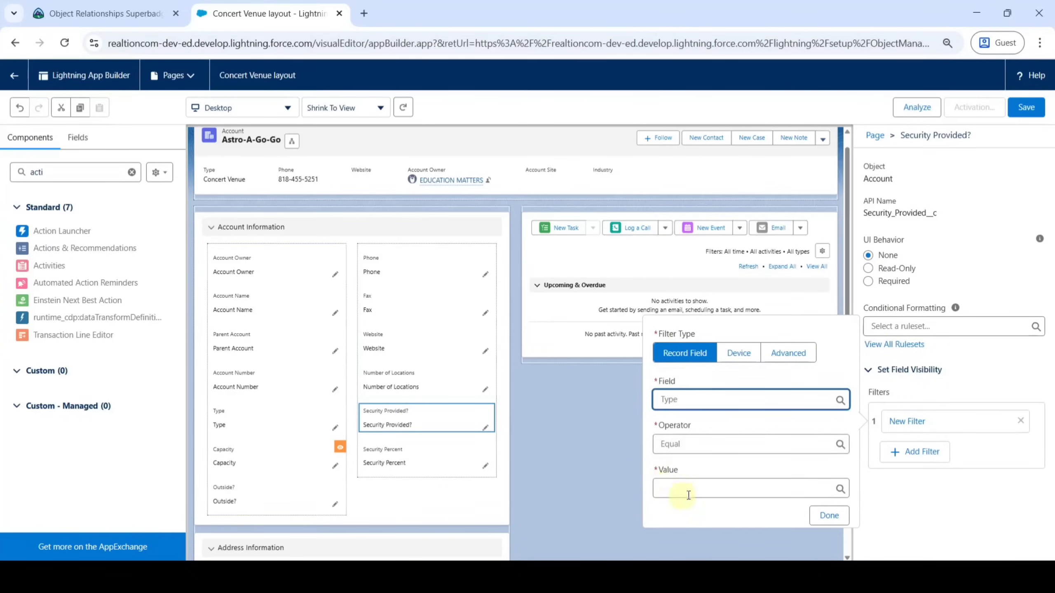
pyautogui.click(1021, 421)
pyautogui.click(896, 412)
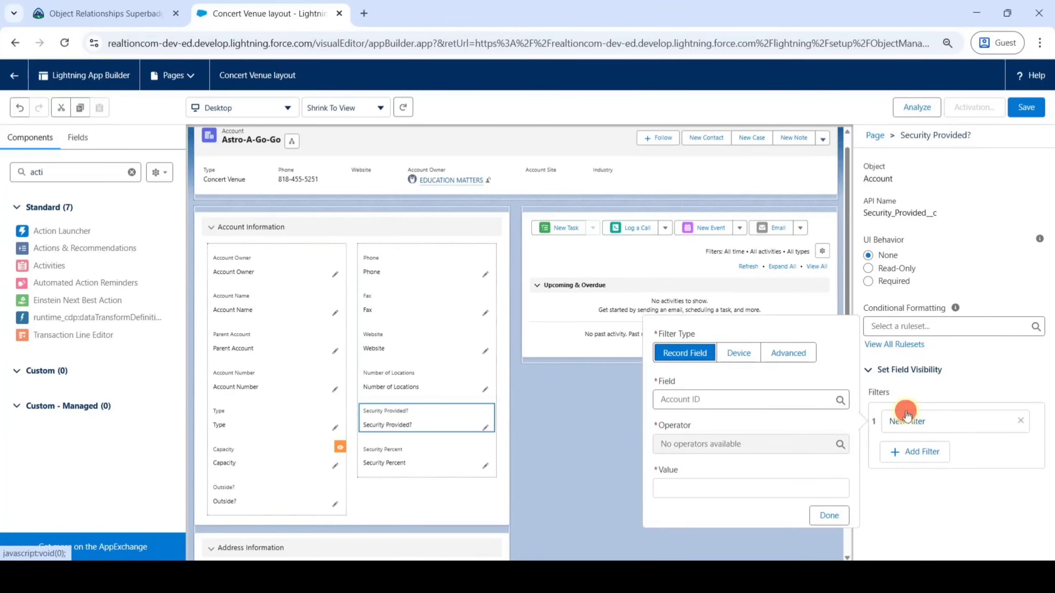
pyautogui.click(734, 399)
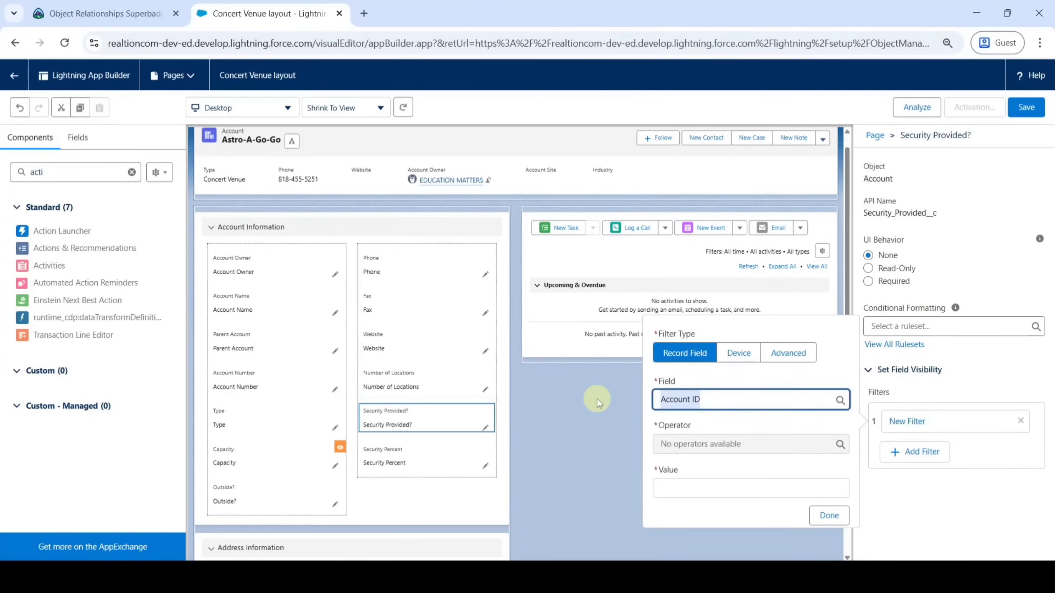
pyautogui.write('typ')
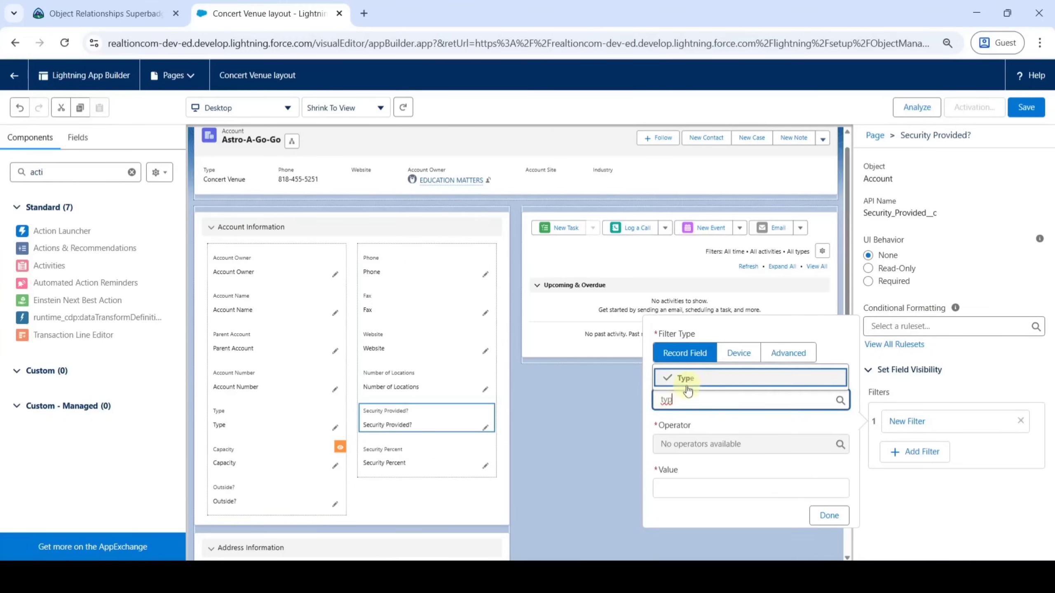
pyautogui.click(685, 379)
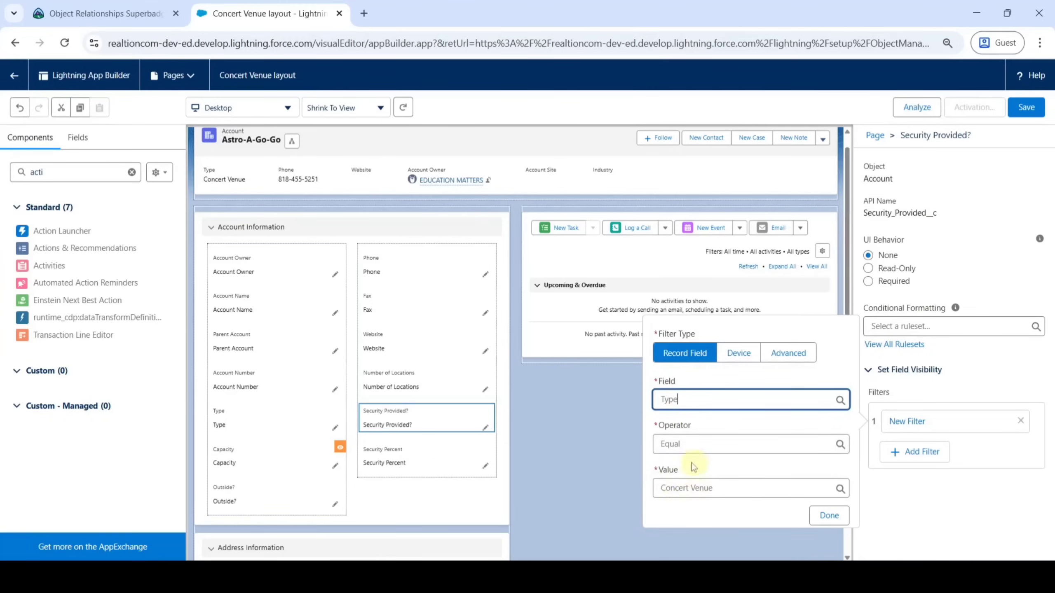
pyautogui.click(720, 507)
pyautogui.click(828, 515)
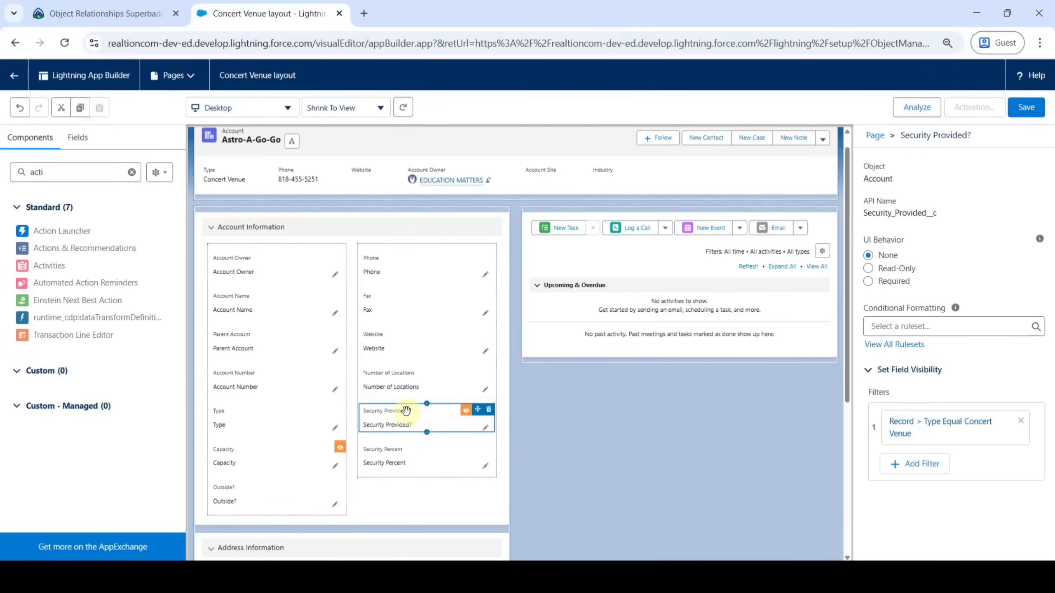
# - Show Security Percent only when the record's Security Provided? equals true
pyautogui.click(391, 459)
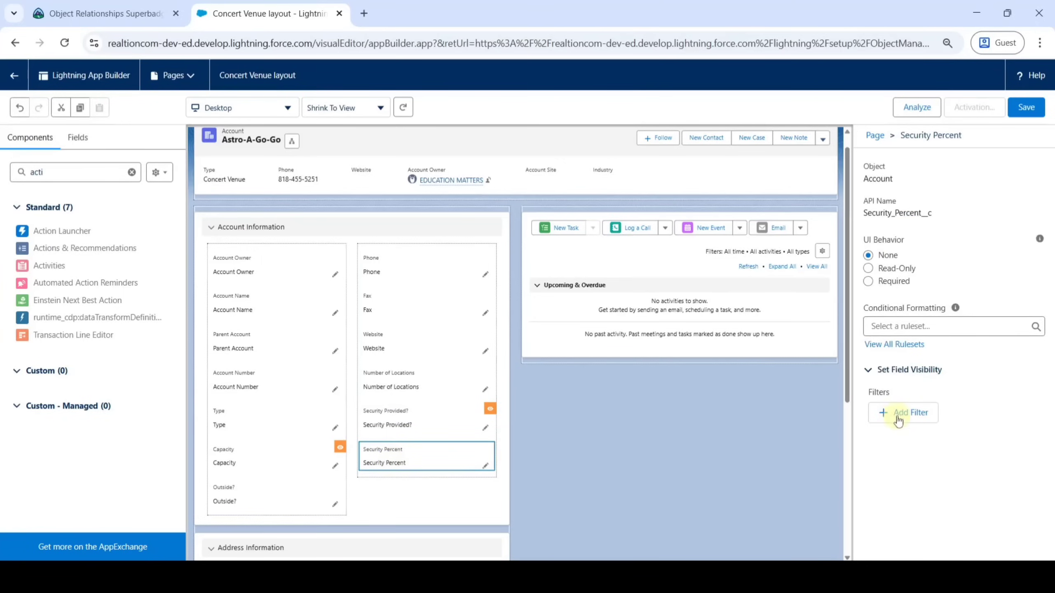
pyautogui.click(897, 416)
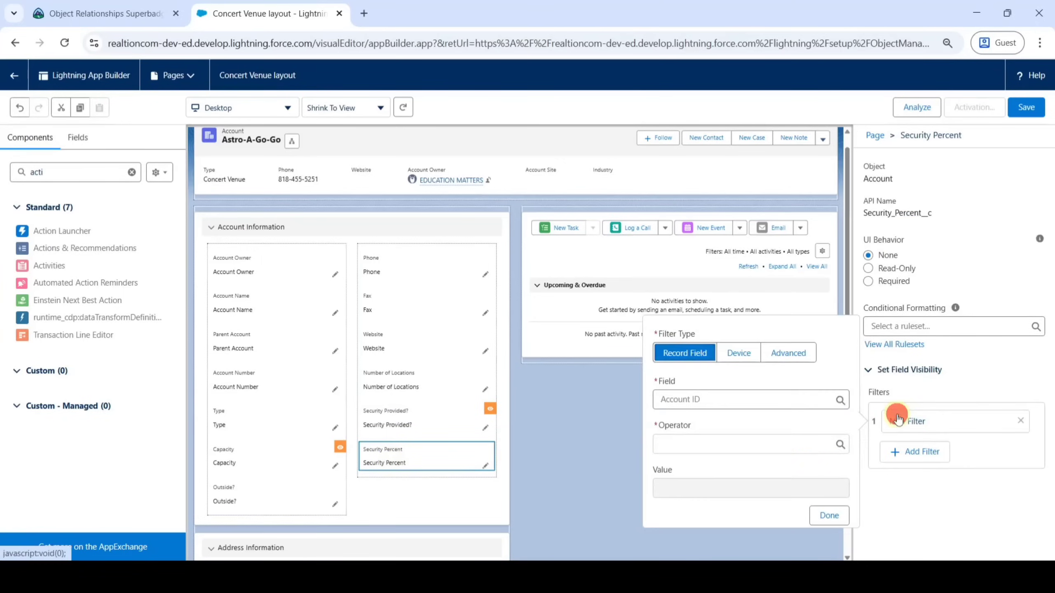
pyautogui.click(719, 400)
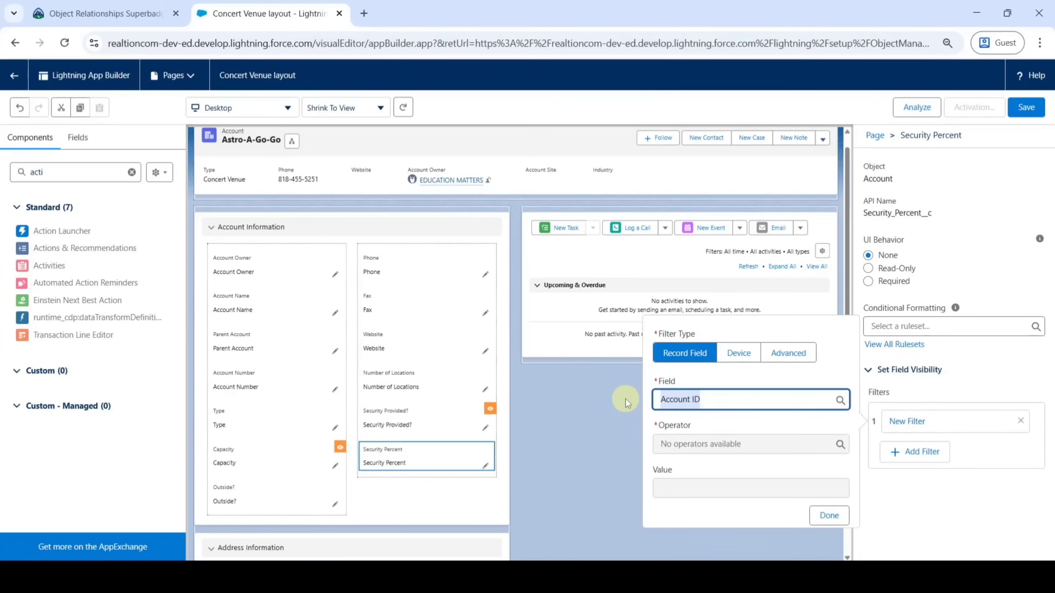
pyautogui.press('BackSpace')
pyautogui.write('secur')
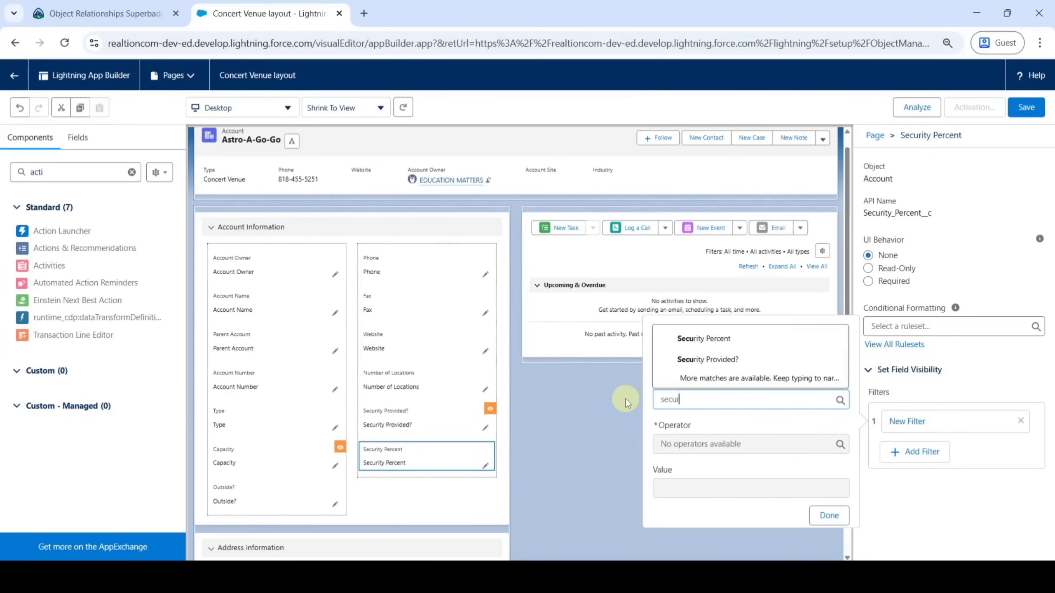
pyautogui.click(729, 364)
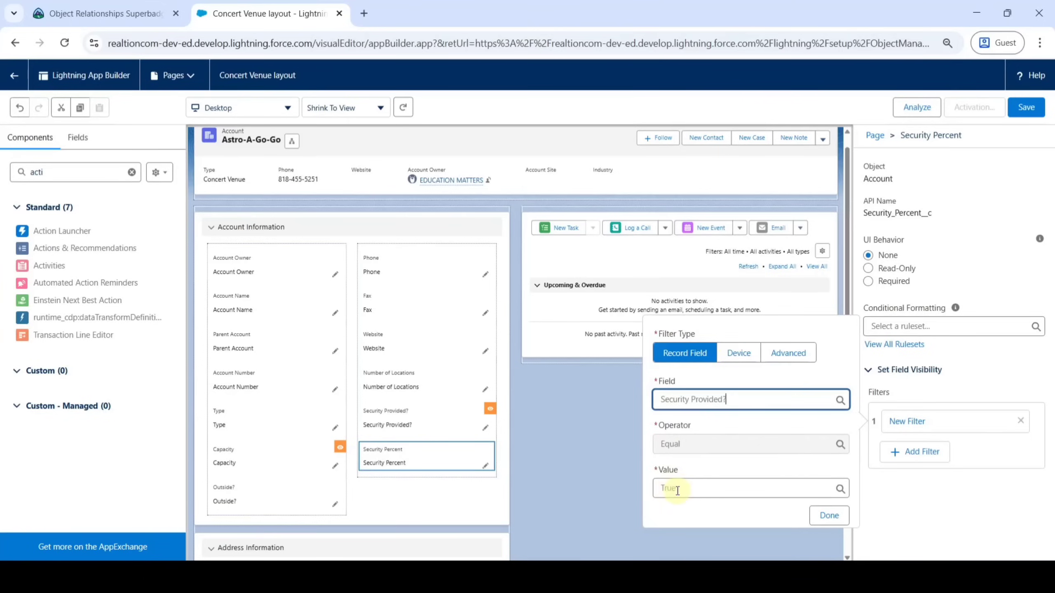
pyautogui.click(827, 517)
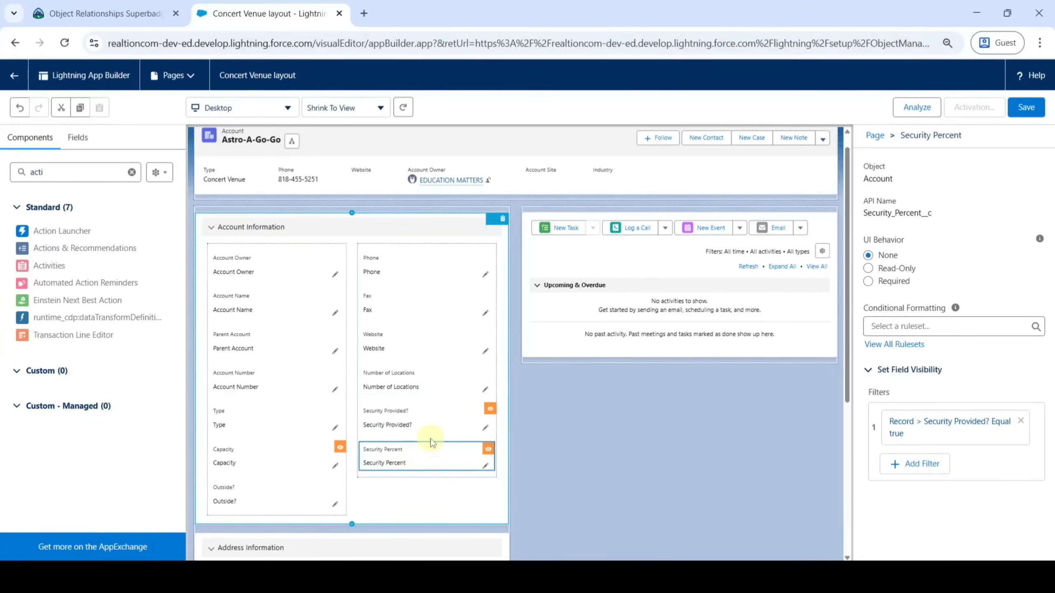
pyautogui.scroll(1, 678, 453)
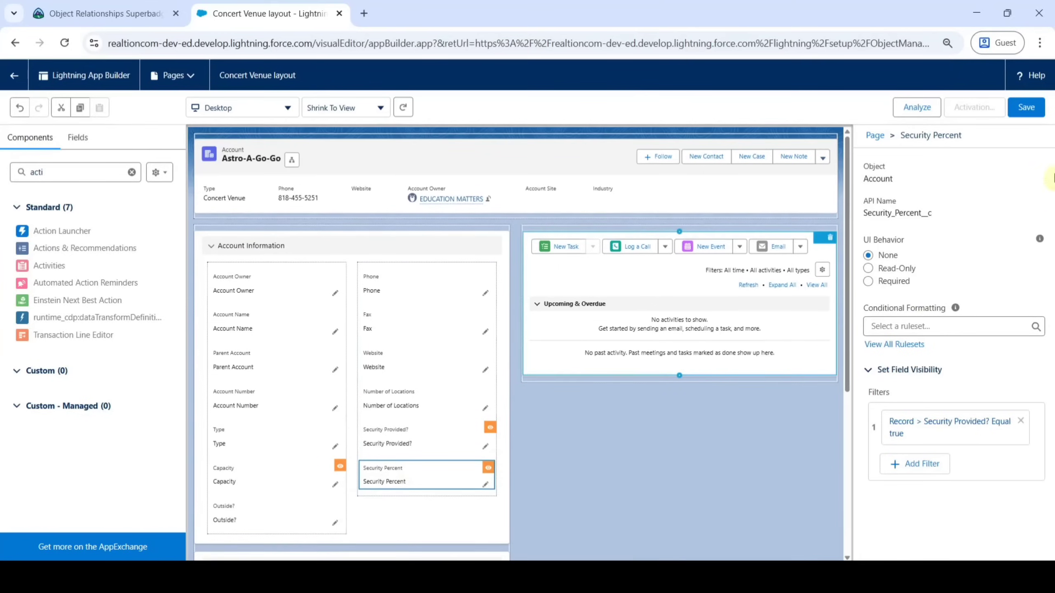
# - Save the Concert Venue page and activate it as the Account org default on Desktop
pyautogui.click(1022, 112)
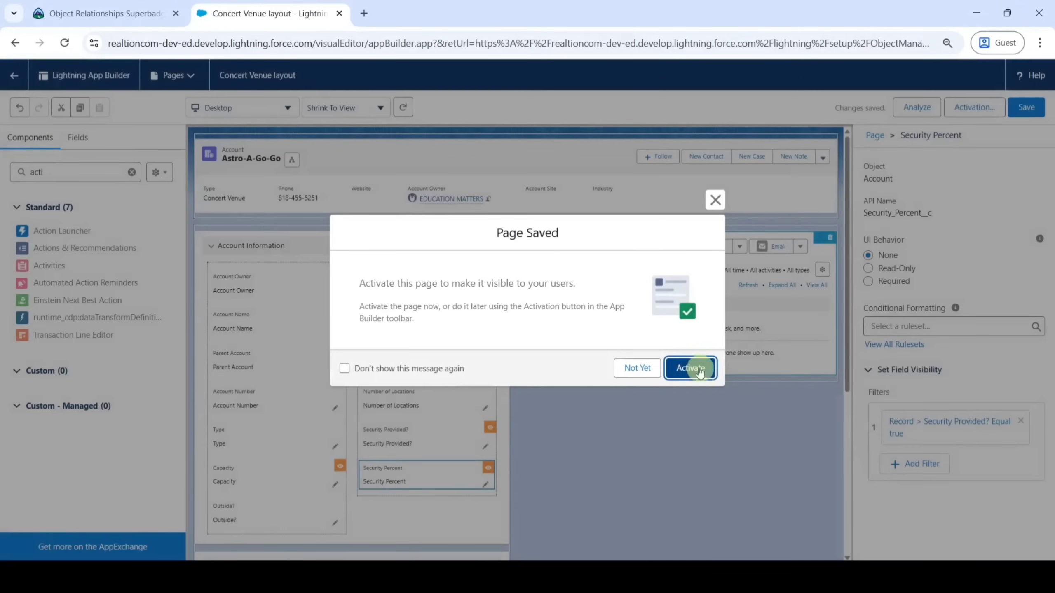
pyautogui.click(694, 377)
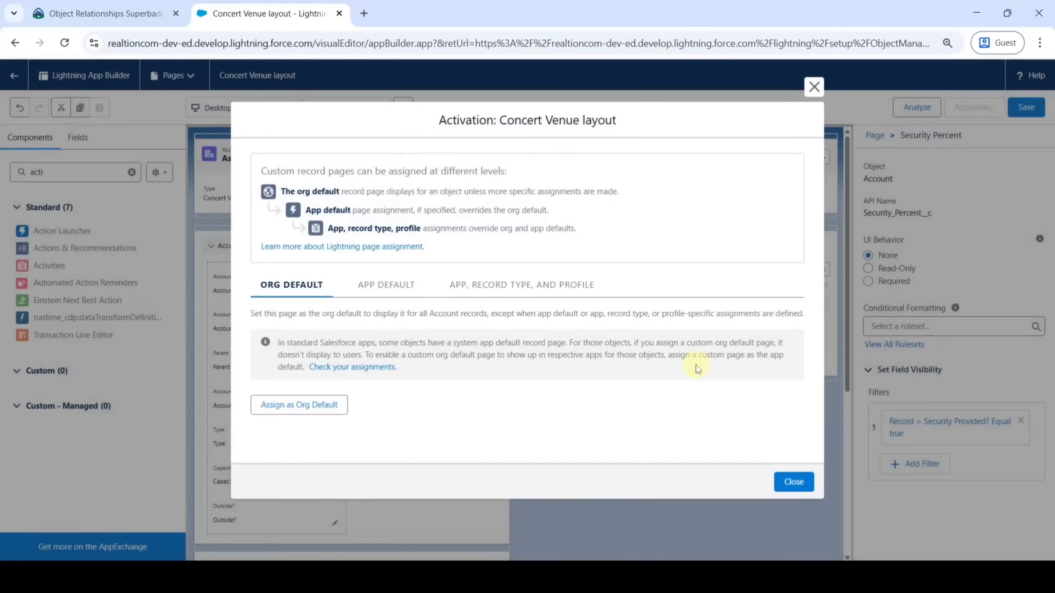
pyautogui.click(318, 405)
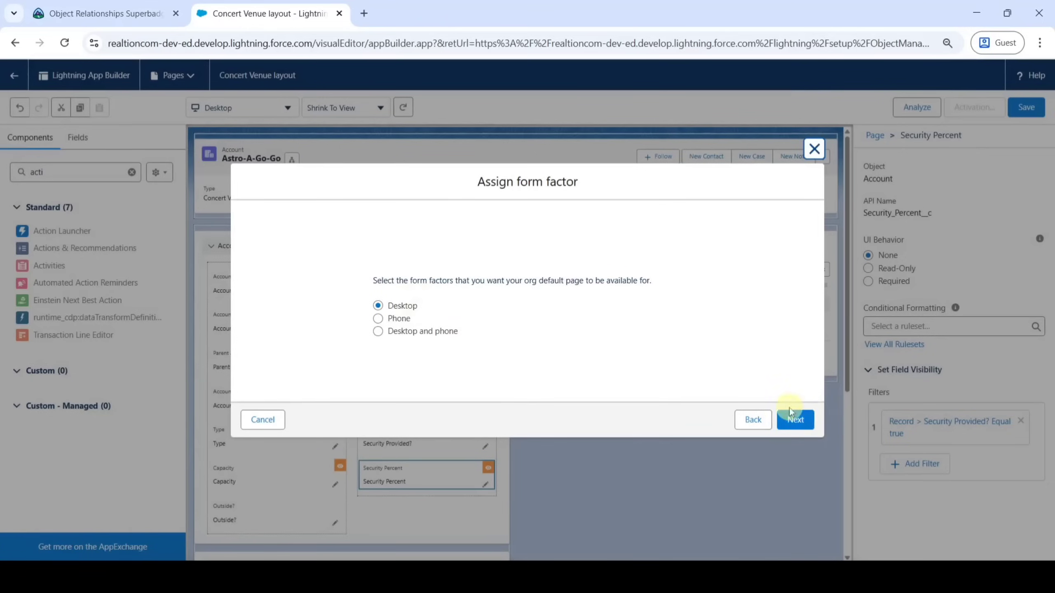
pyautogui.click(794, 418)
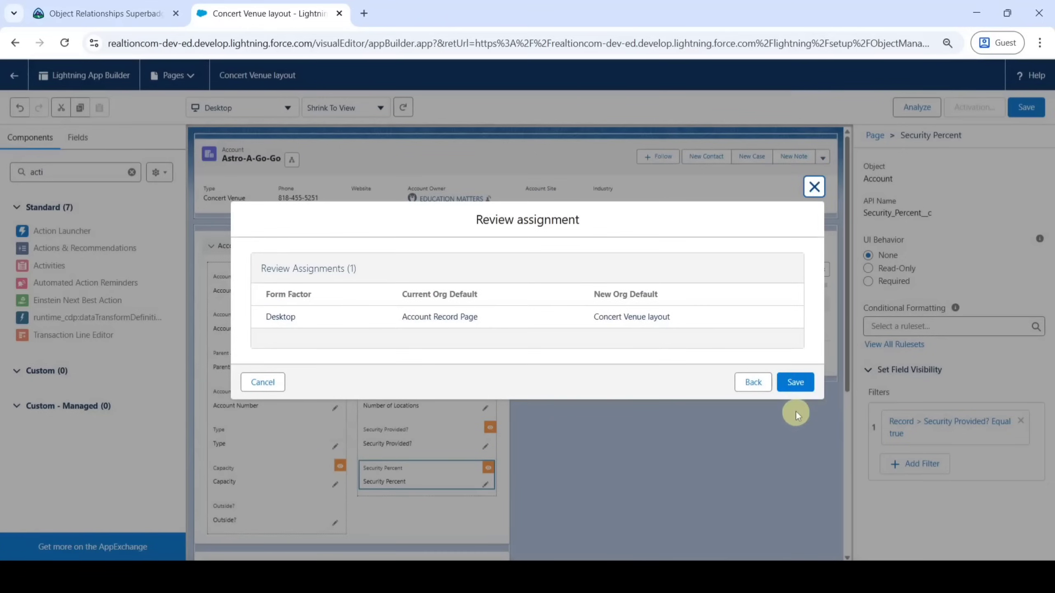
pyautogui.click(796, 376)
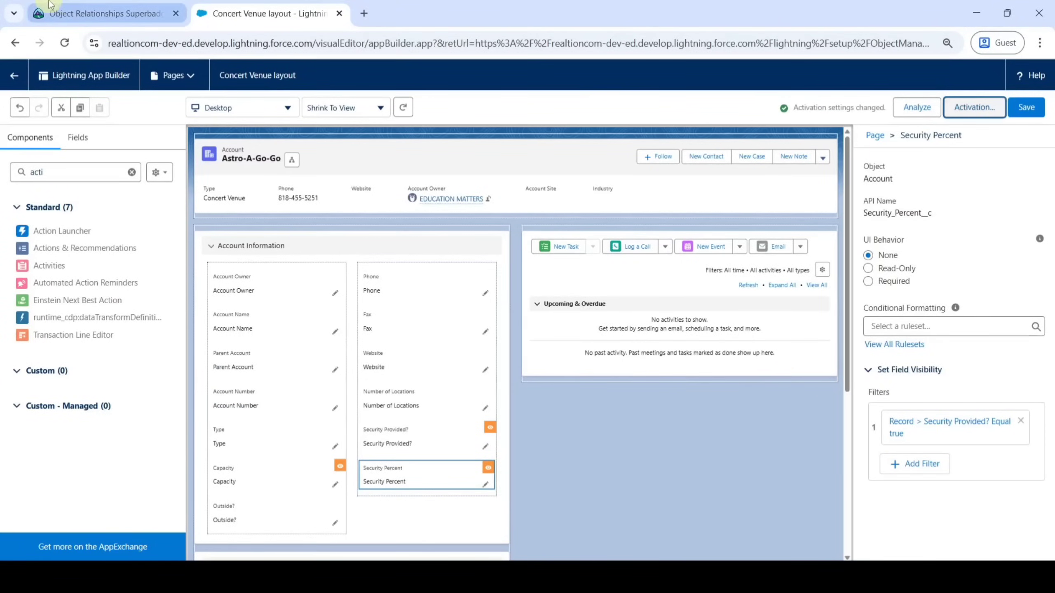
pyautogui.click(49, 8)
# - Scroll the superbadge instructions to the Types of Tours list and highlight its heading
pyautogui.scroll(-3, 404, 339)
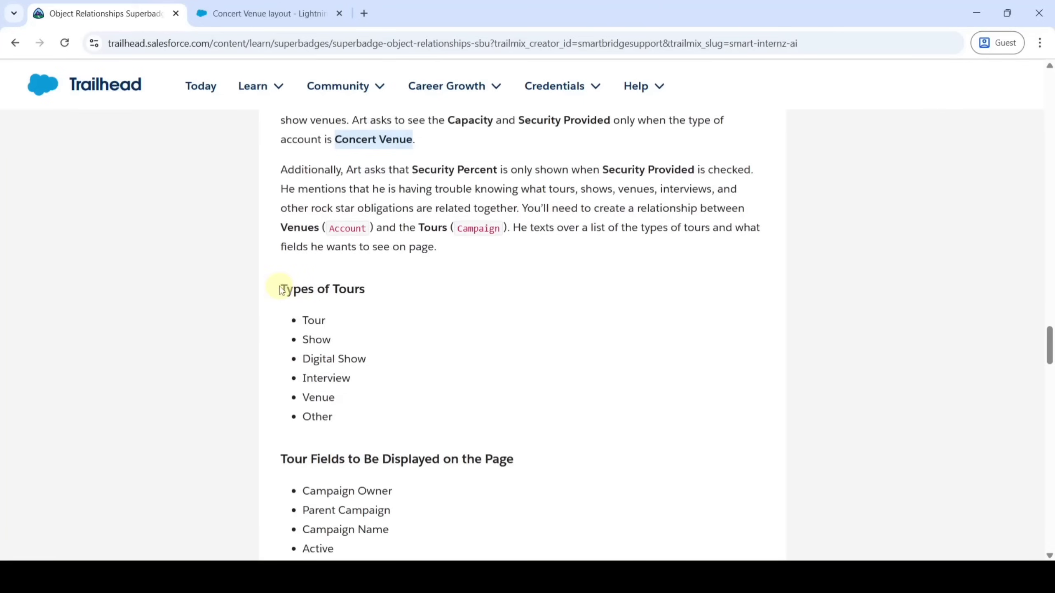
pyautogui.moveTo(280, 290); pyautogui.dragTo(365, 290)
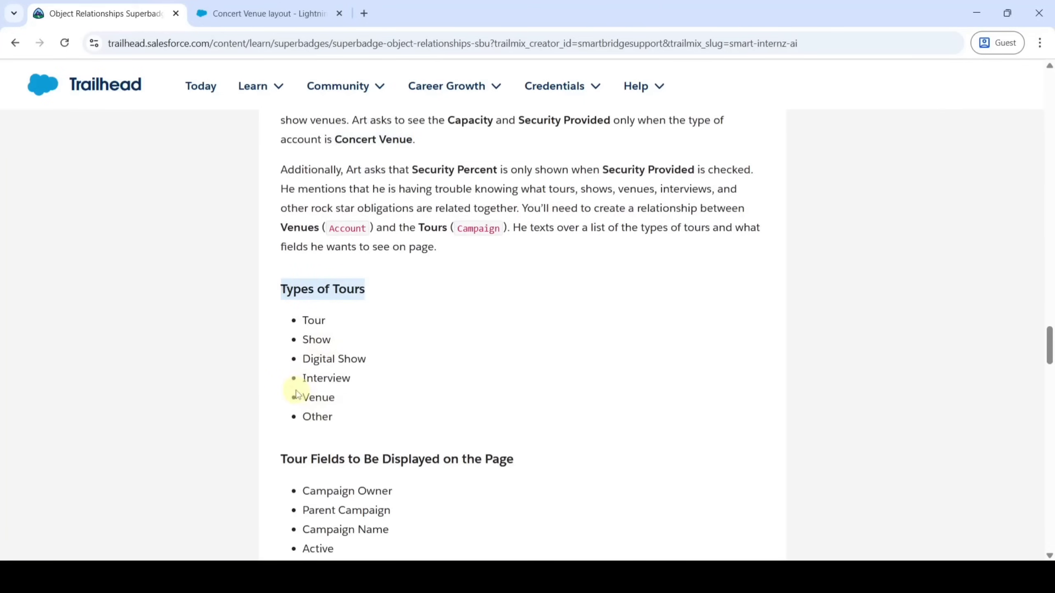
# - Open the Campaign object's Type field from Object Manager
pyautogui.click(298, 4)
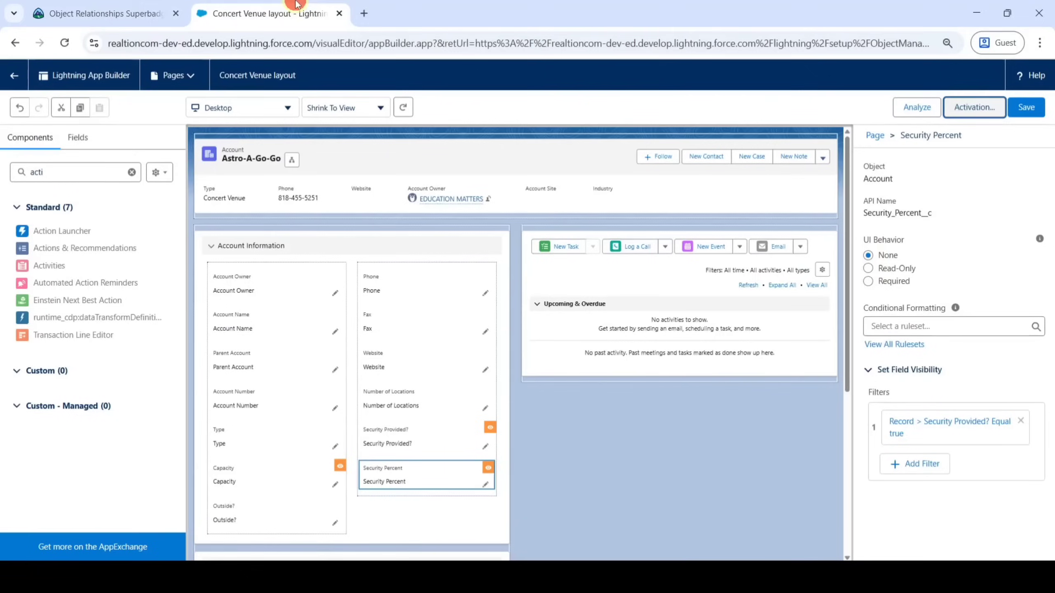
pyautogui.click(12, 75)
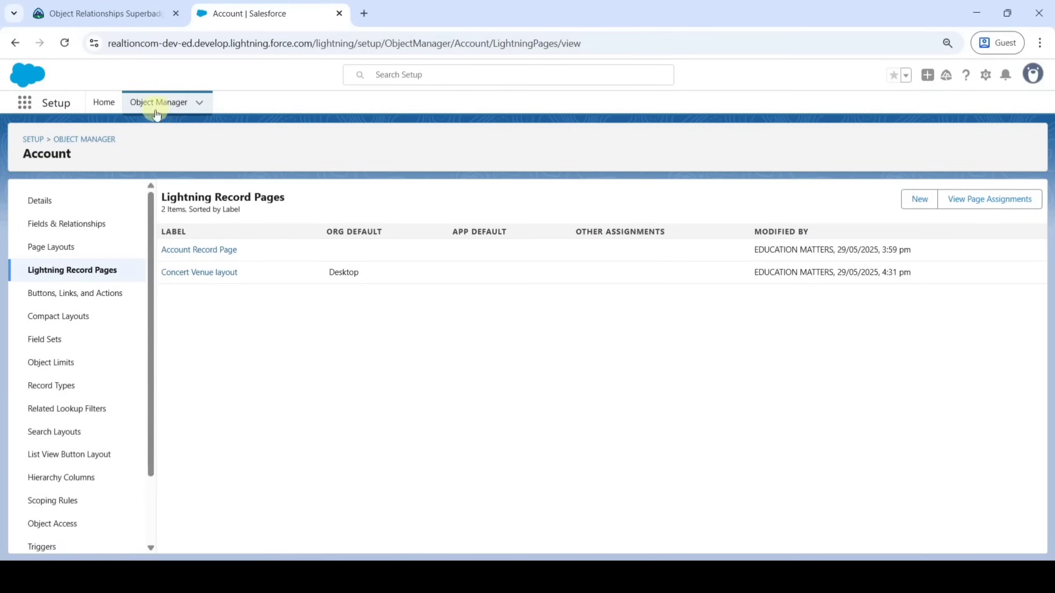
pyautogui.click(167, 104)
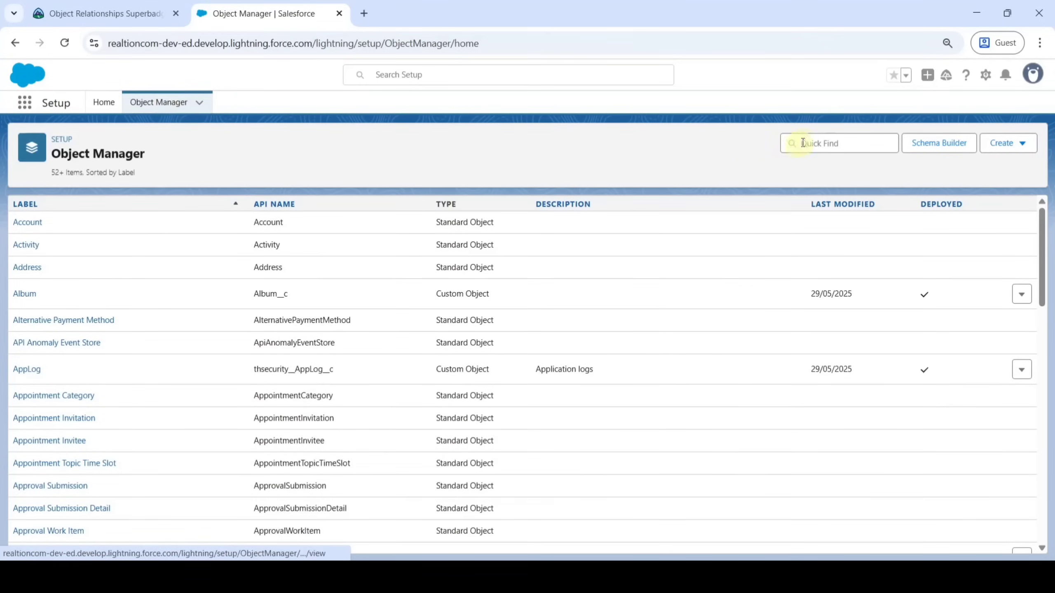
pyautogui.click(820, 141)
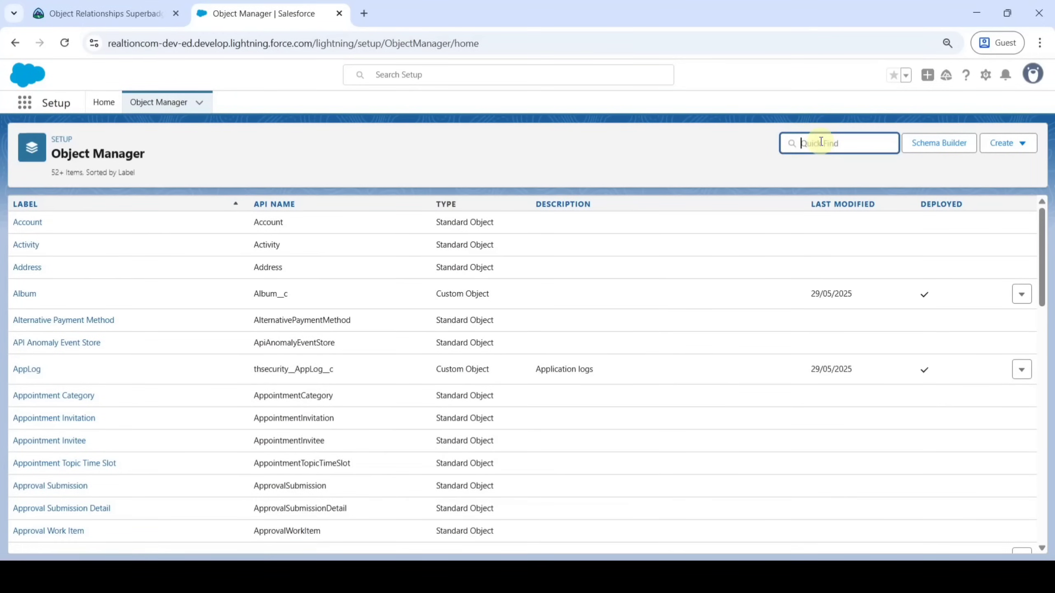
pyautogui.write('campai')
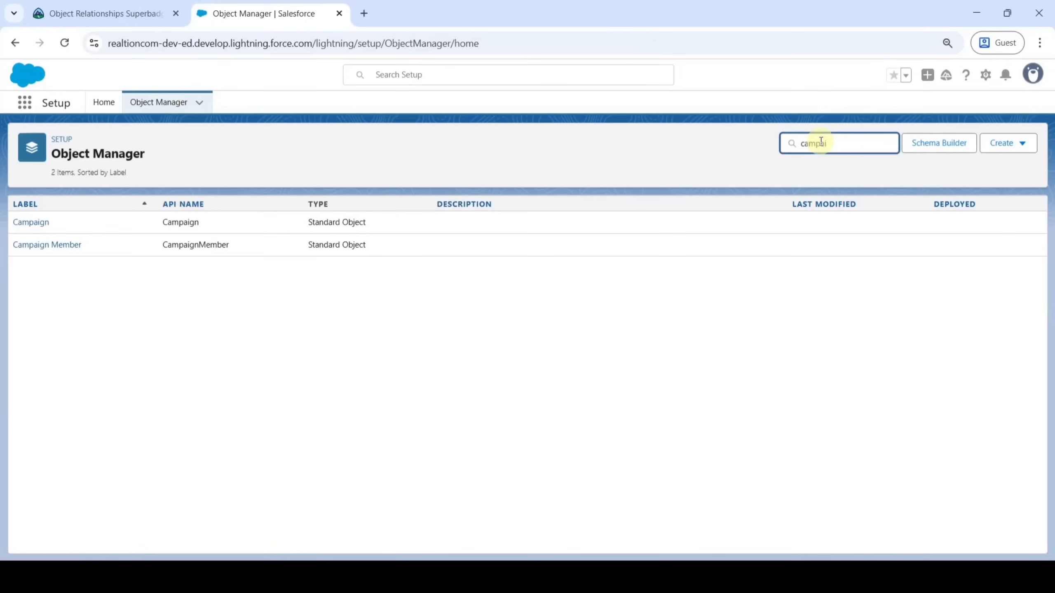
pyautogui.click(38, 225)
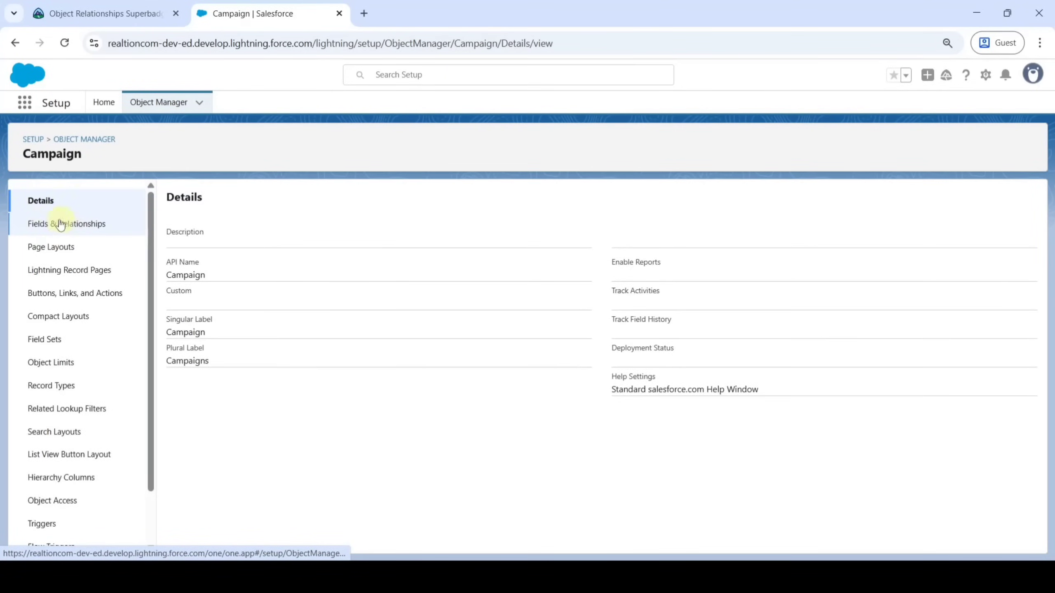
pyautogui.click(70, 224)
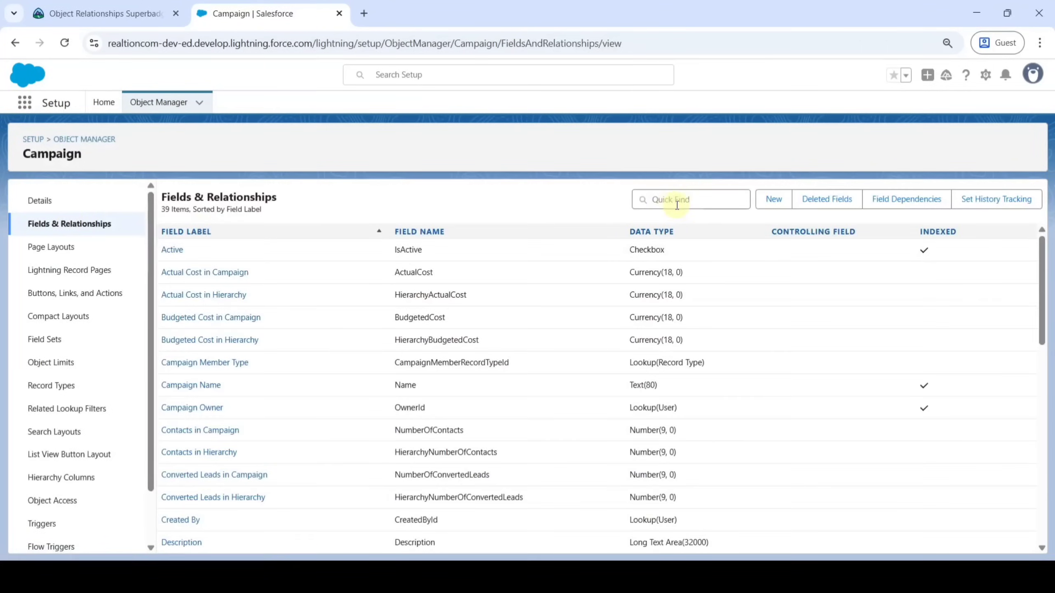
pyautogui.click(672, 200)
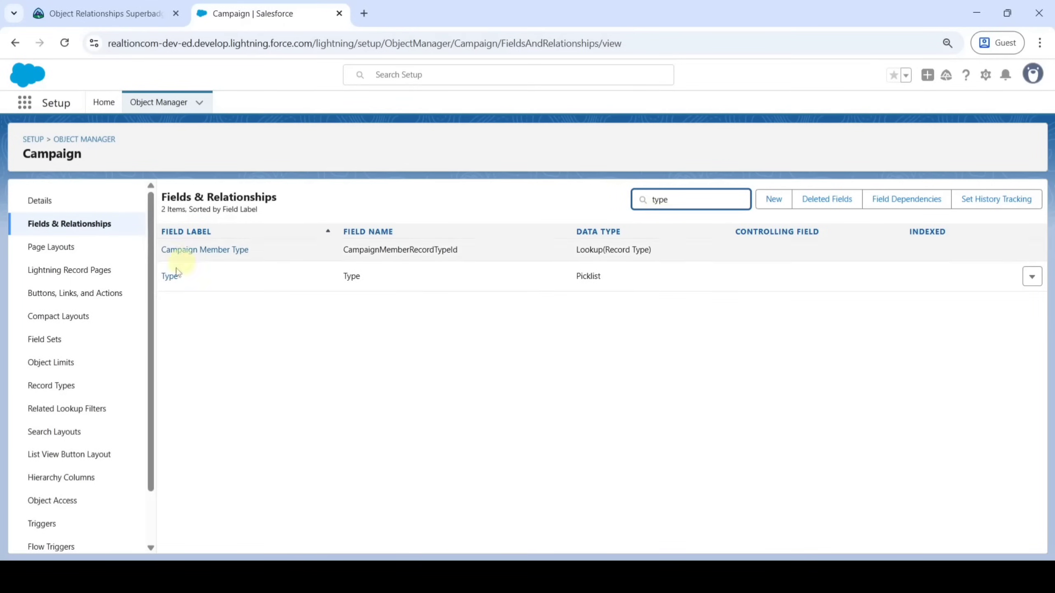
pyautogui.click(169, 276)
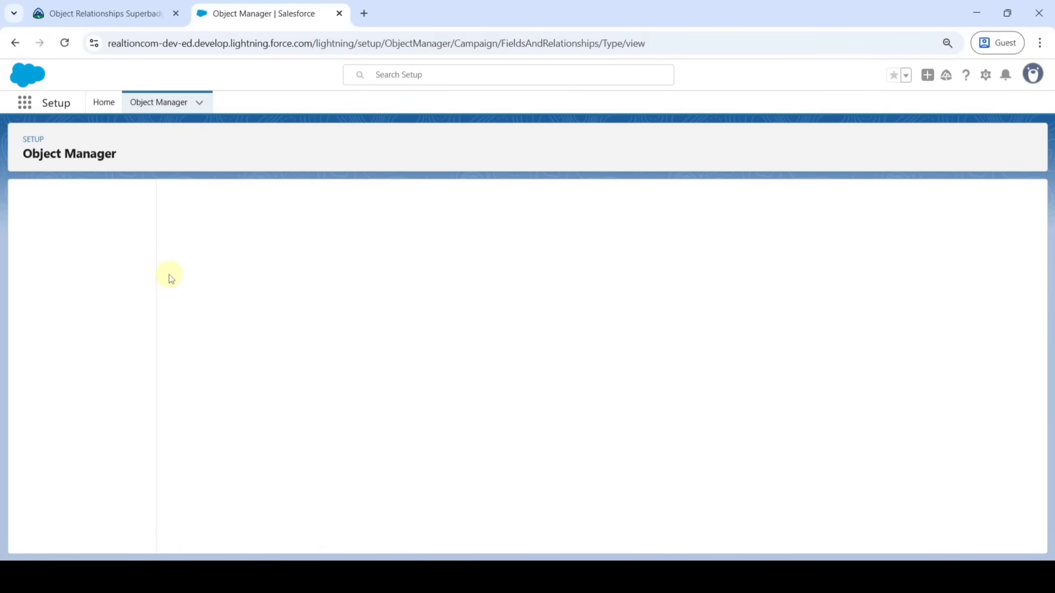
# - Compare the current Other and Email values with the superbadge tour types Other and Tour
pyautogui.scroll(-5, 330, 384)
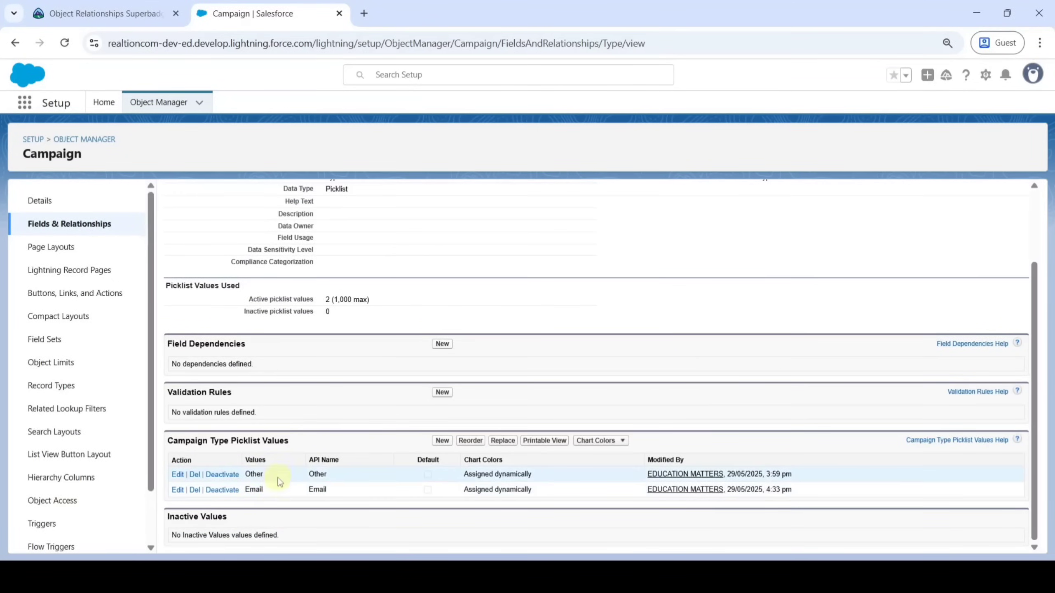
pyautogui.doubleClick(266, 474)
pyautogui.doubleClick(268, 491)
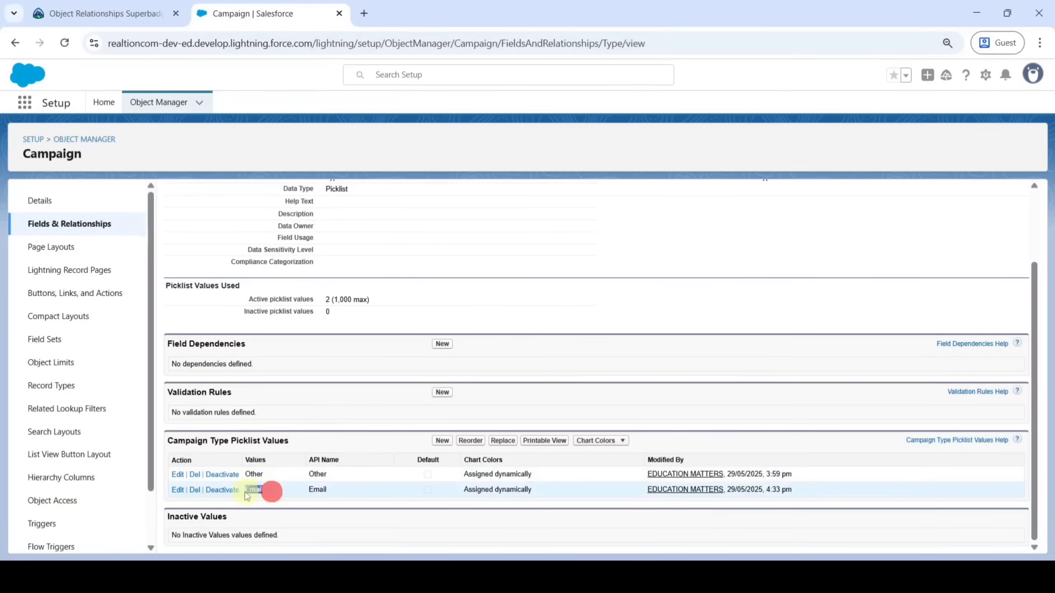
pyautogui.click(143, 9)
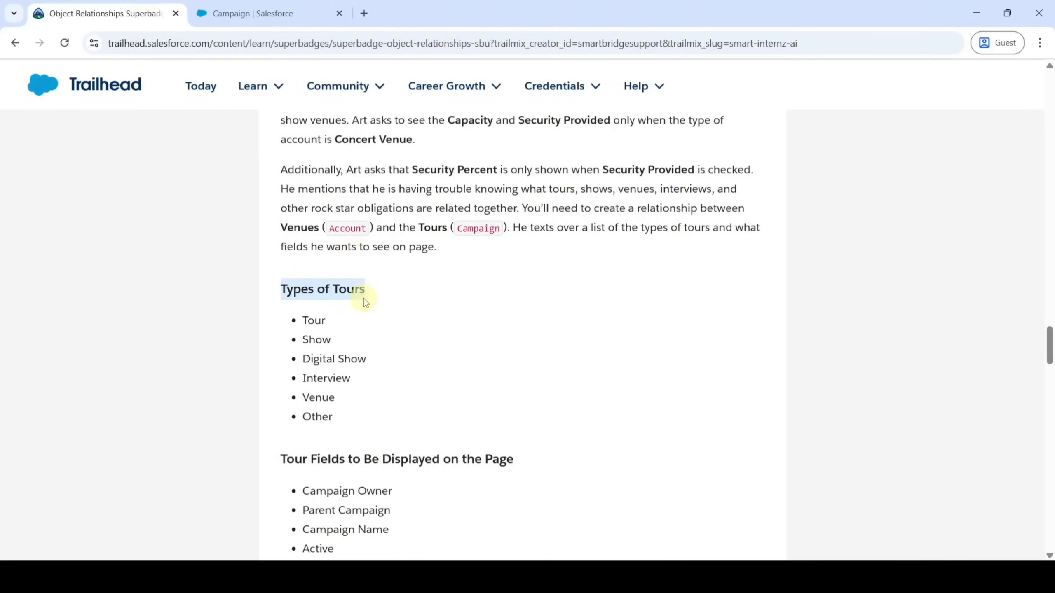
pyautogui.scroll(-2, 364, 299)
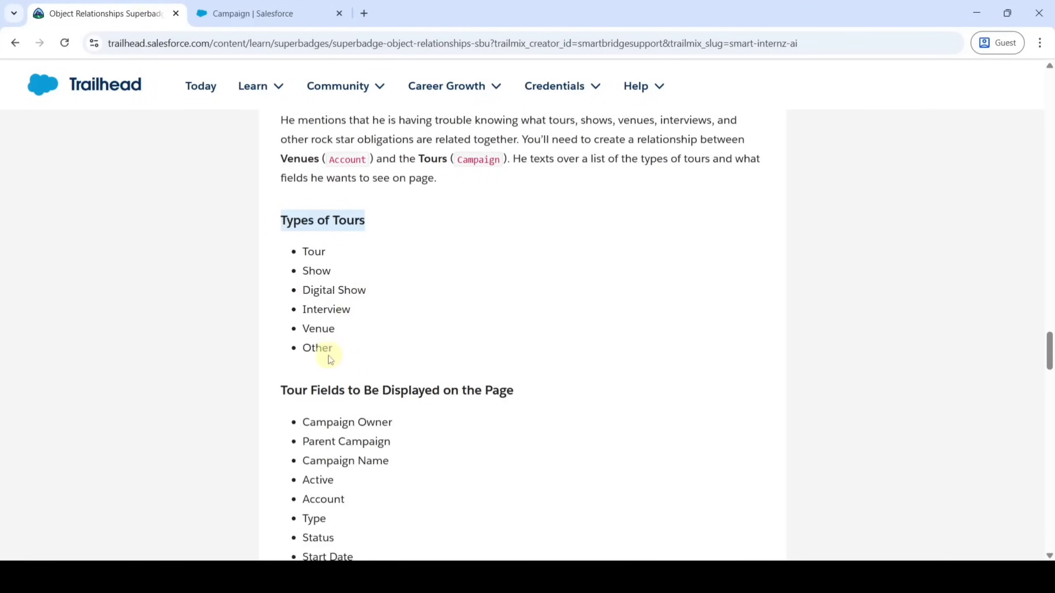
pyautogui.moveTo(335, 348); pyautogui.dragTo(304, 352)
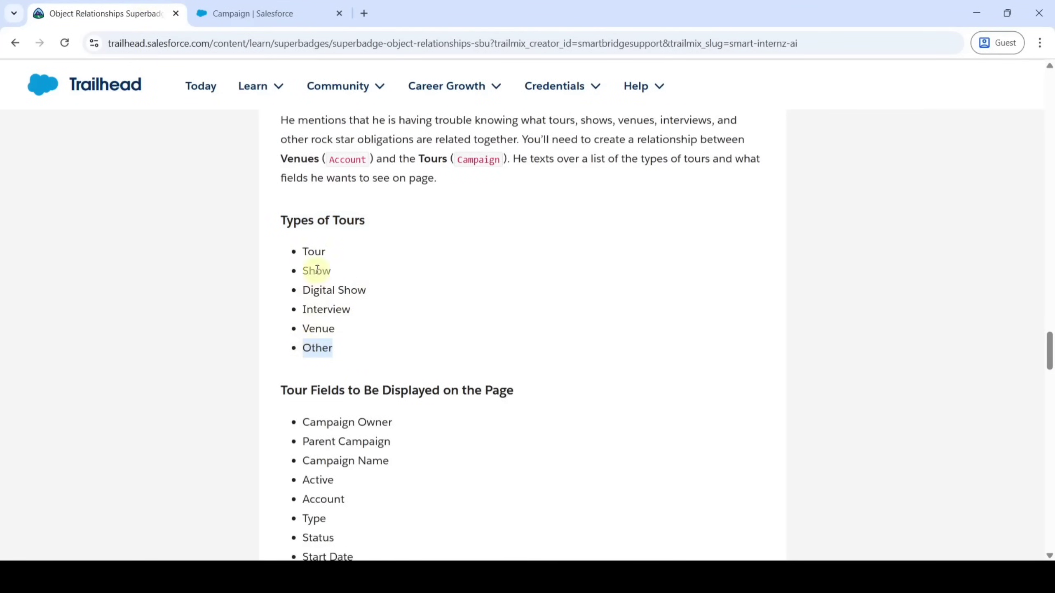
pyautogui.moveTo(300, 250); pyautogui.dragTo(366, 259)
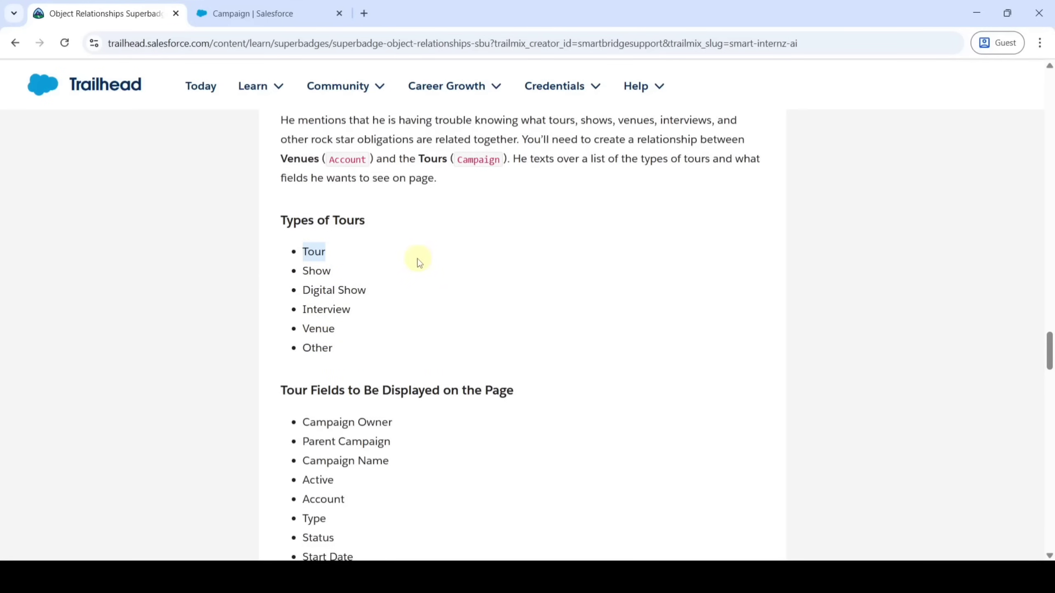
pyautogui.click(243, 8)
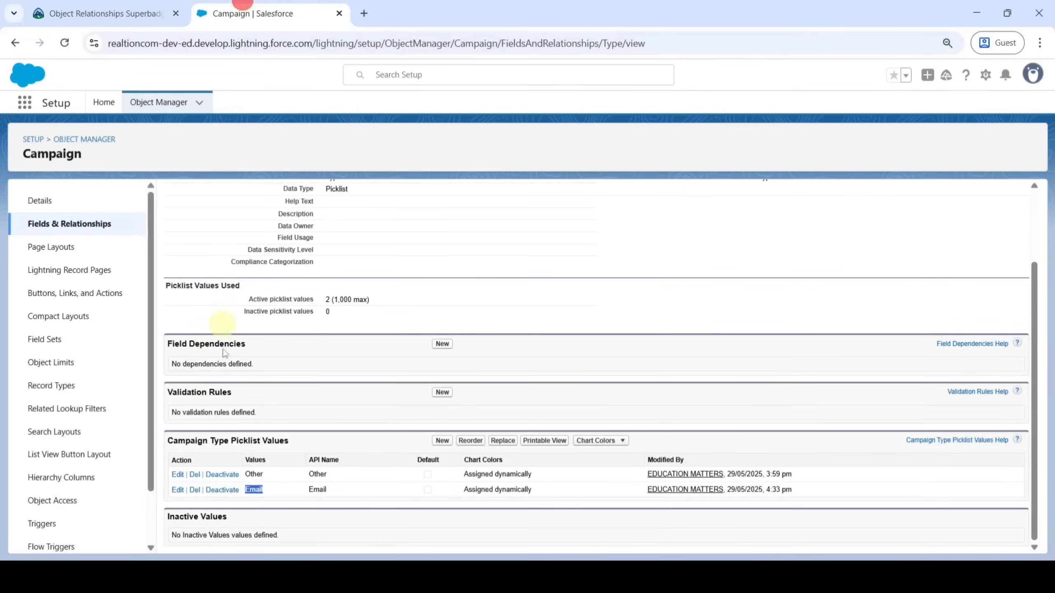
# - Rename the Campaign Type value Email to Tour
pyautogui.click(176, 491)
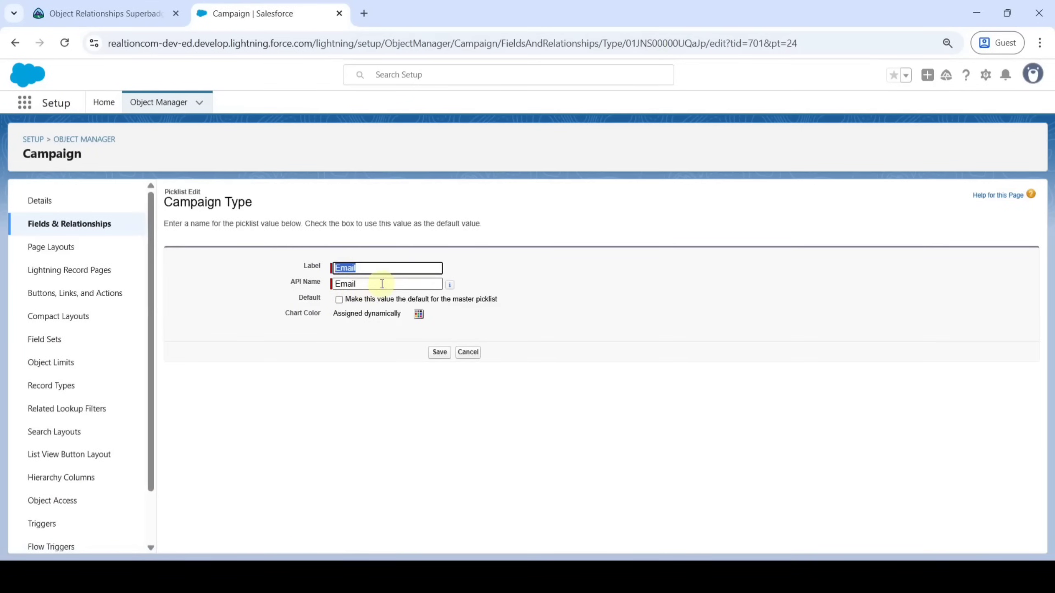
pyautogui.moveTo(382, 284); pyautogui.dragTo(309, 265)
pyautogui.write('Tour')
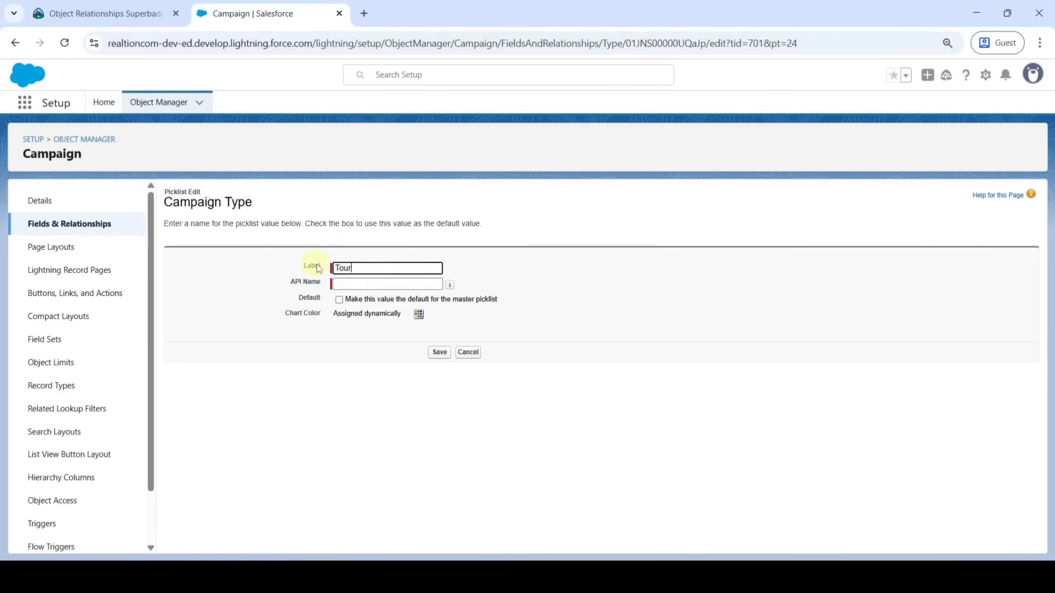
pyautogui.click(396, 286)
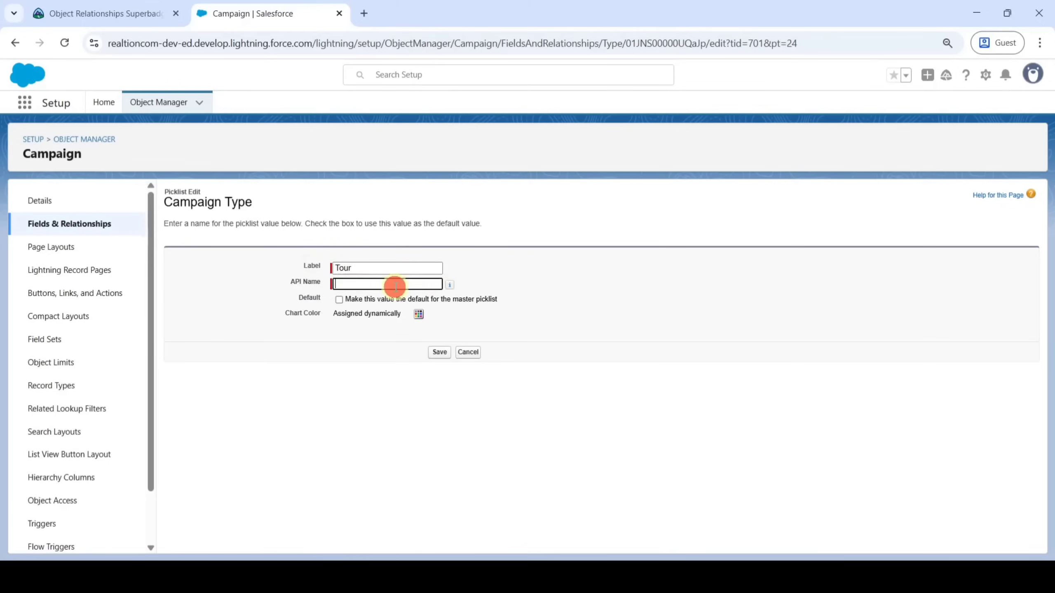
pyautogui.click(533, 272)
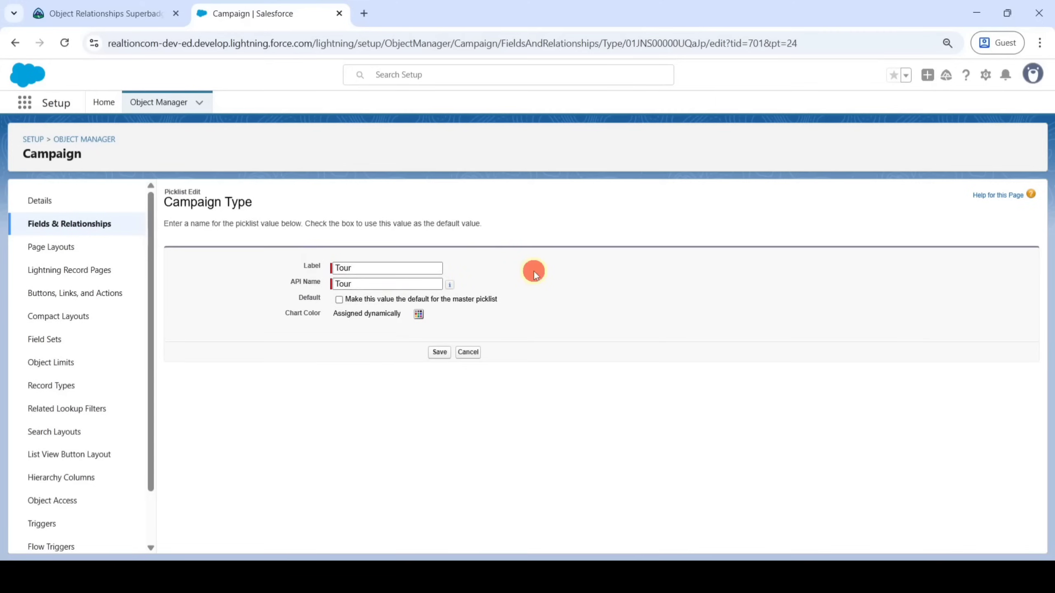
pyautogui.click(437, 352)
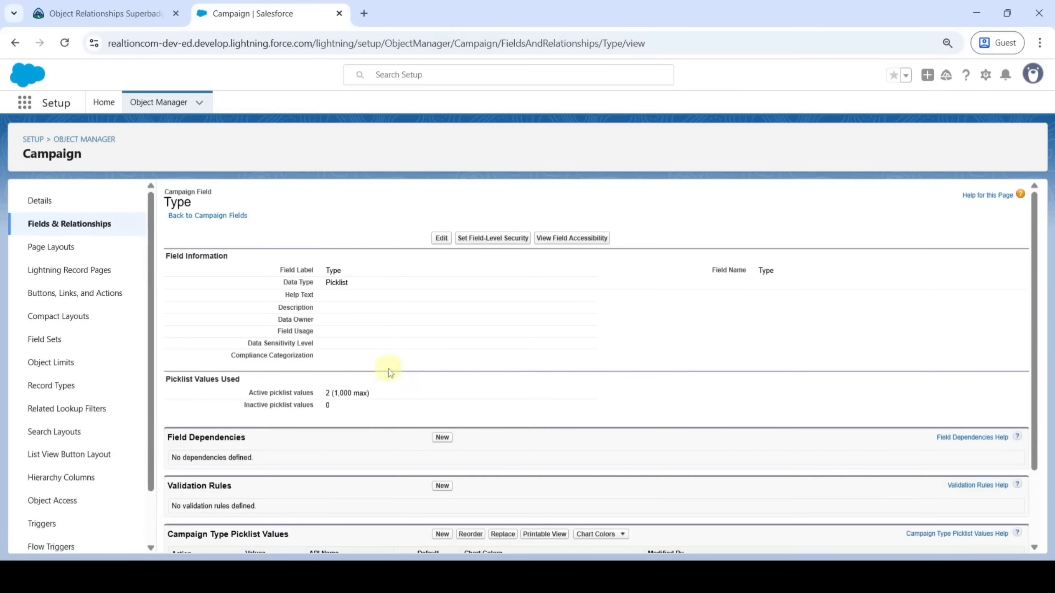
pyautogui.scroll(-2, 389, 372)
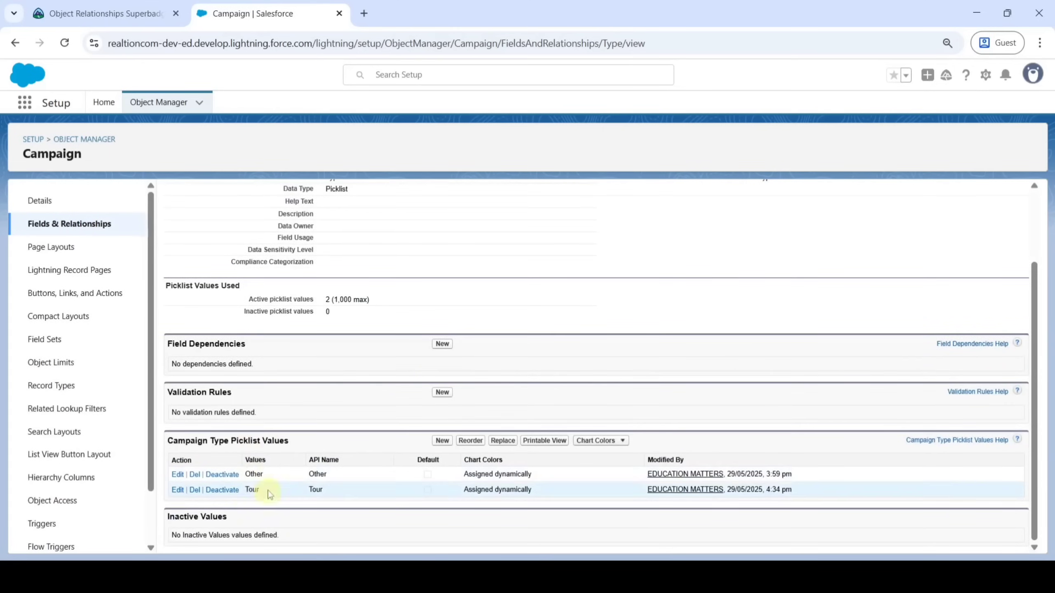
# - Copy the Show, Digital Show, Interview and Venue tour types from the instructions
pyautogui.click(104, 5)
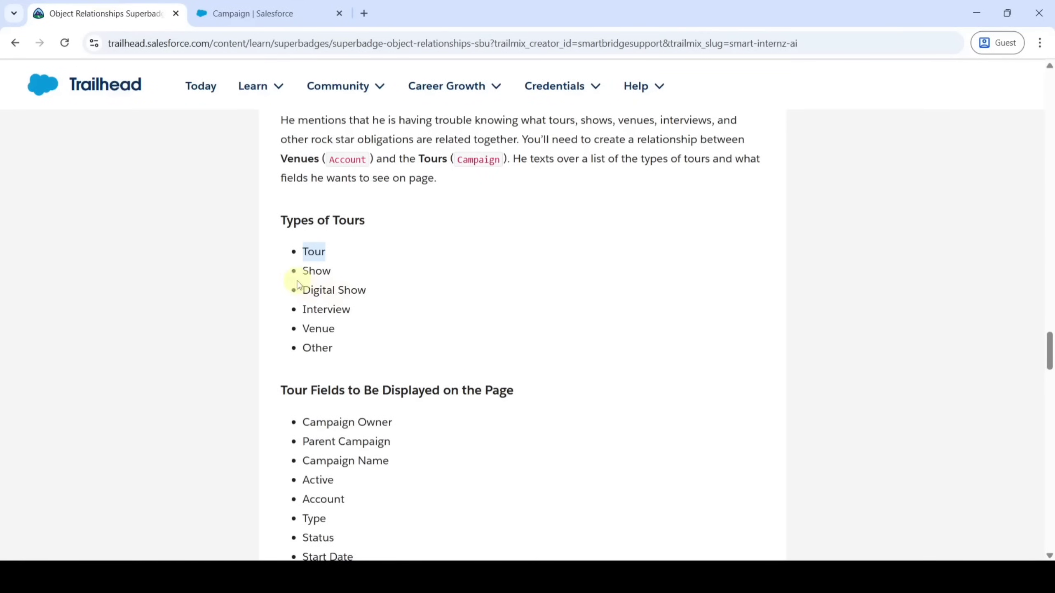
pyautogui.moveTo(304, 270); pyautogui.dragTo(345, 333)
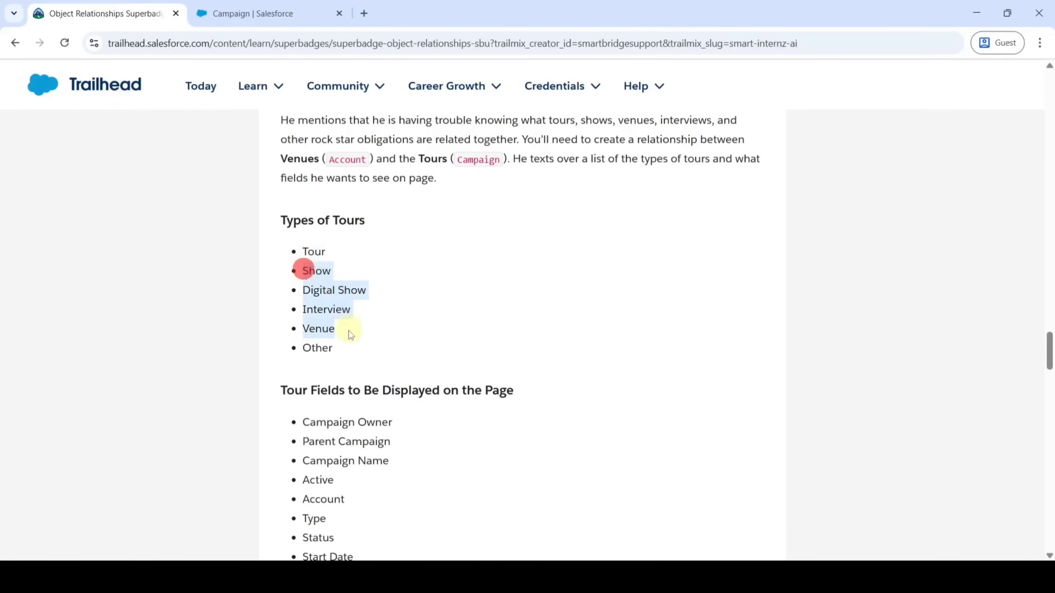
pyautogui.rightClick(325, 297)
pyautogui.click(369, 312)
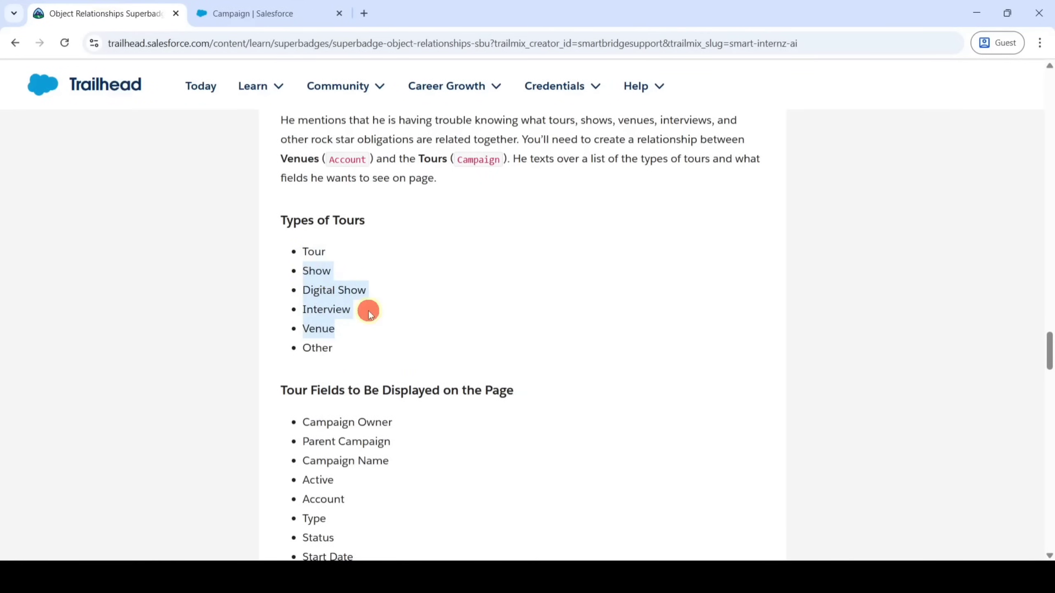
pyautogui.click(266, 12)
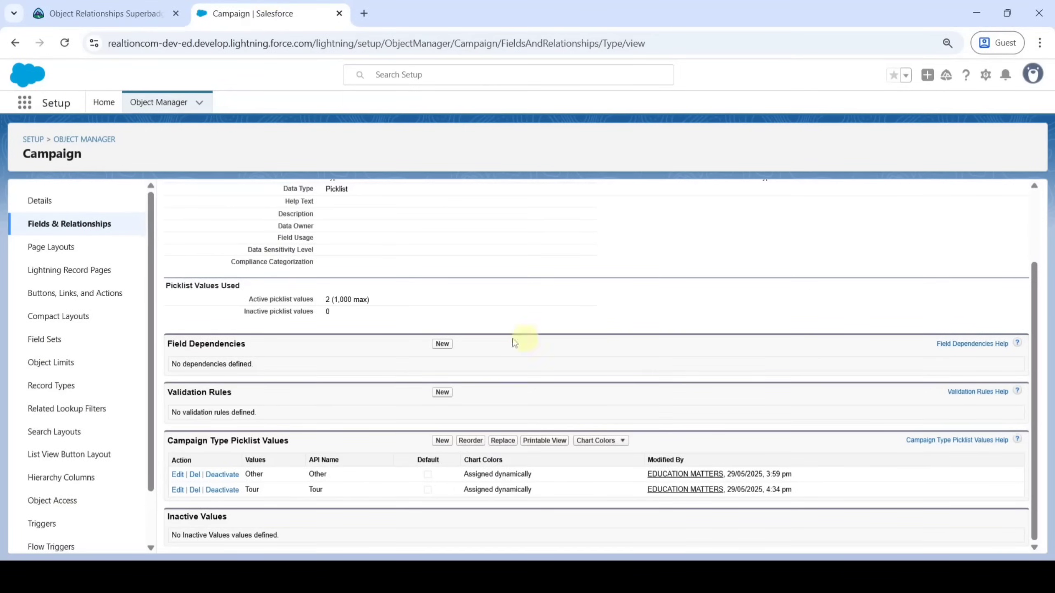
# - Add Show, Digital Show, Interview and Venue as new Campaign Type picklist values
pyautogui.click(442, 440)
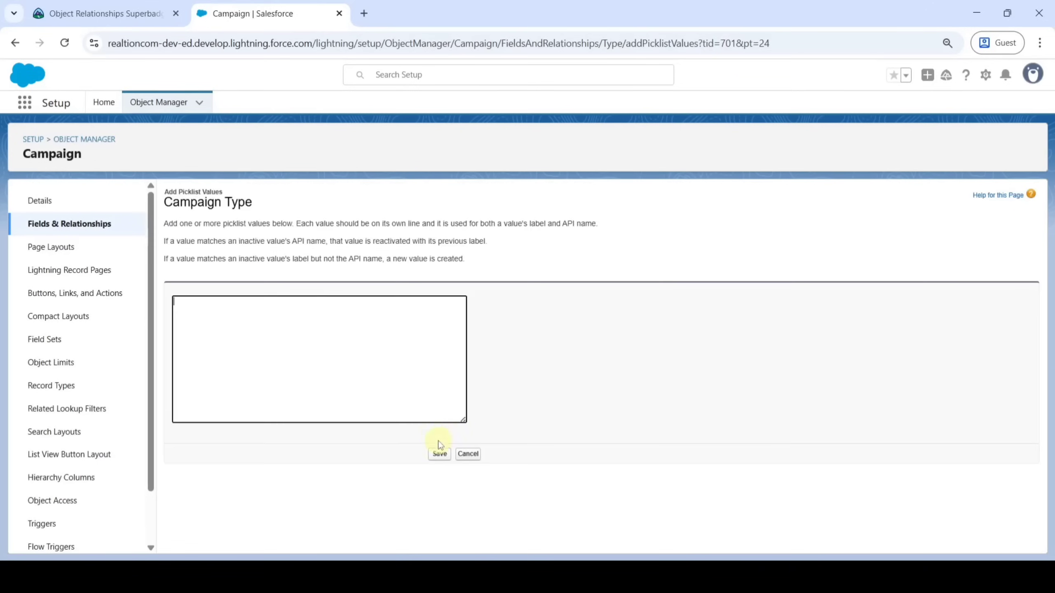
pyautogui.click(302, 308)
pyautogui.hotkey('ctrl', 'v')
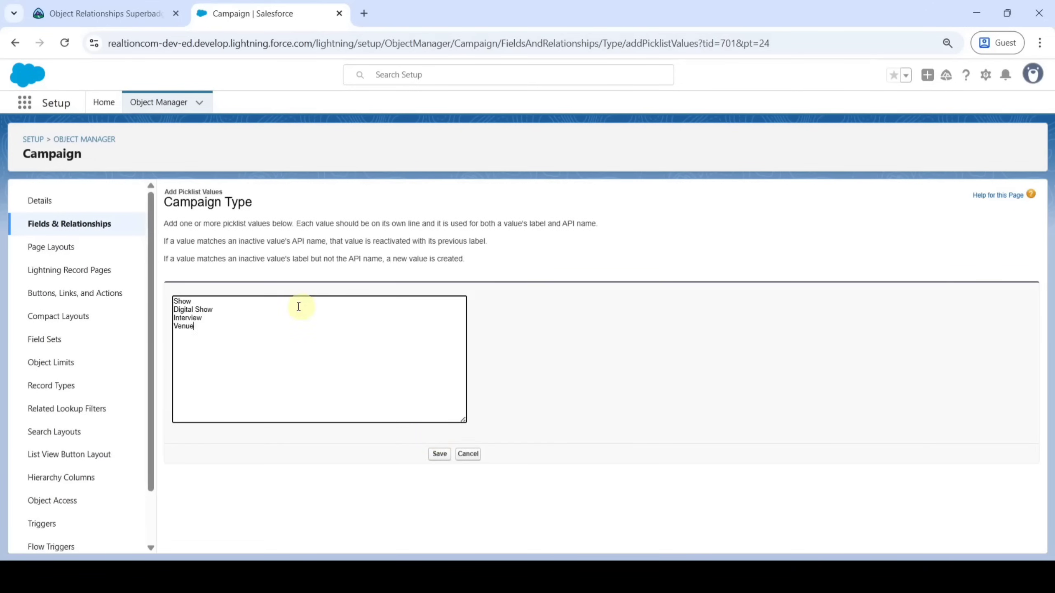
pyautogui.click(438, 454)
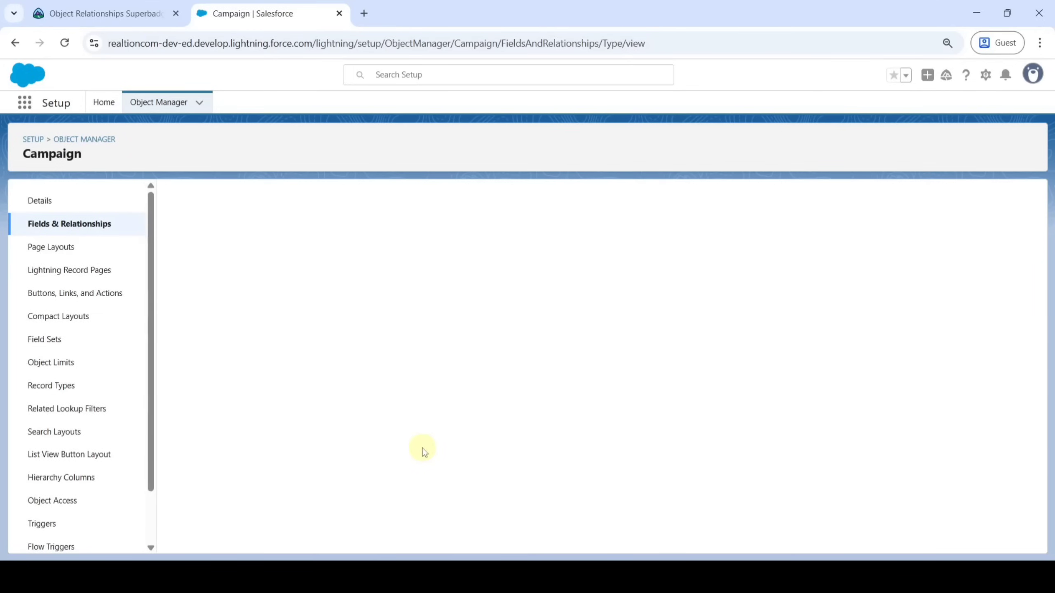
pyautogui.scroll(-4, 414, 441)
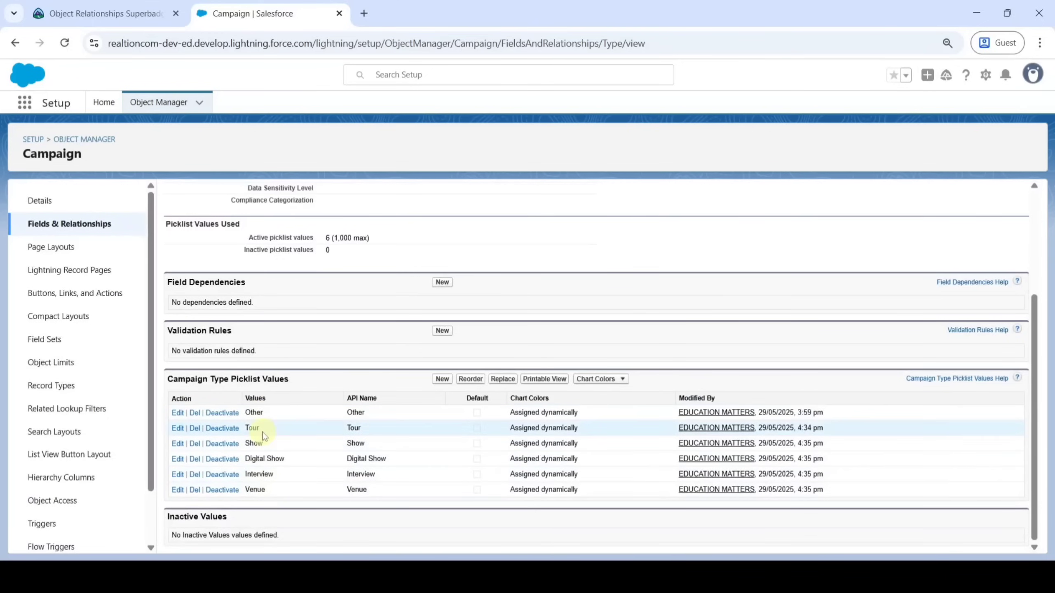
# - Find the instruction about relating Venues (Account) with Tours (Campaign)
pyautogui.click(145, 10)
pyautogui.scroll(1, 452, 436)
pyautogui.scroll(2, 452, 436)
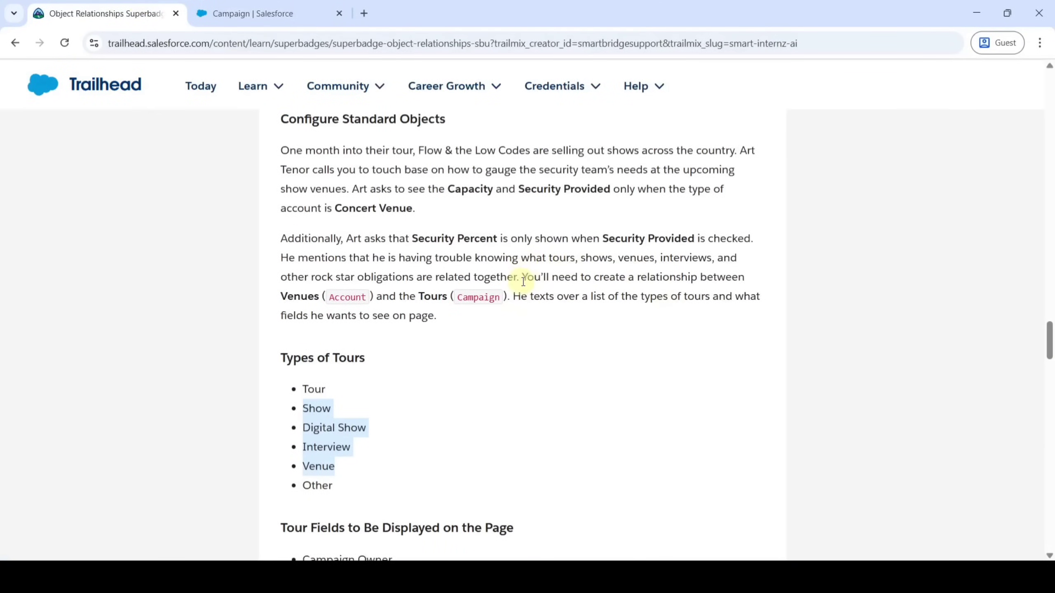
pyautogui.moveTo(525, 276); pyautogui.dragTo(406, 303)
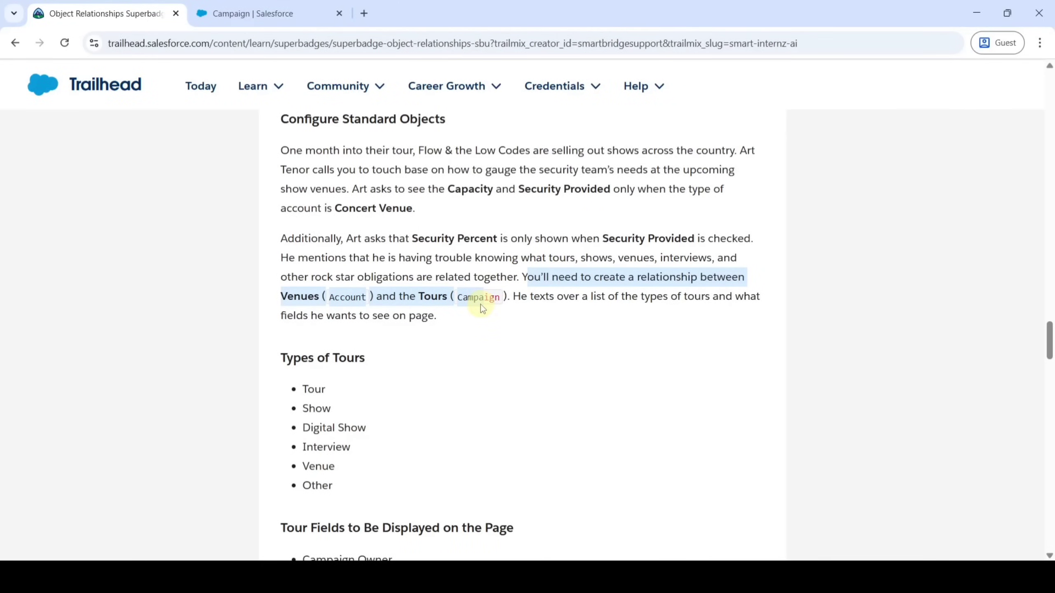
# - Start a new Campaign lookup relationship field related to Account
pyautogui.click(295, 11)
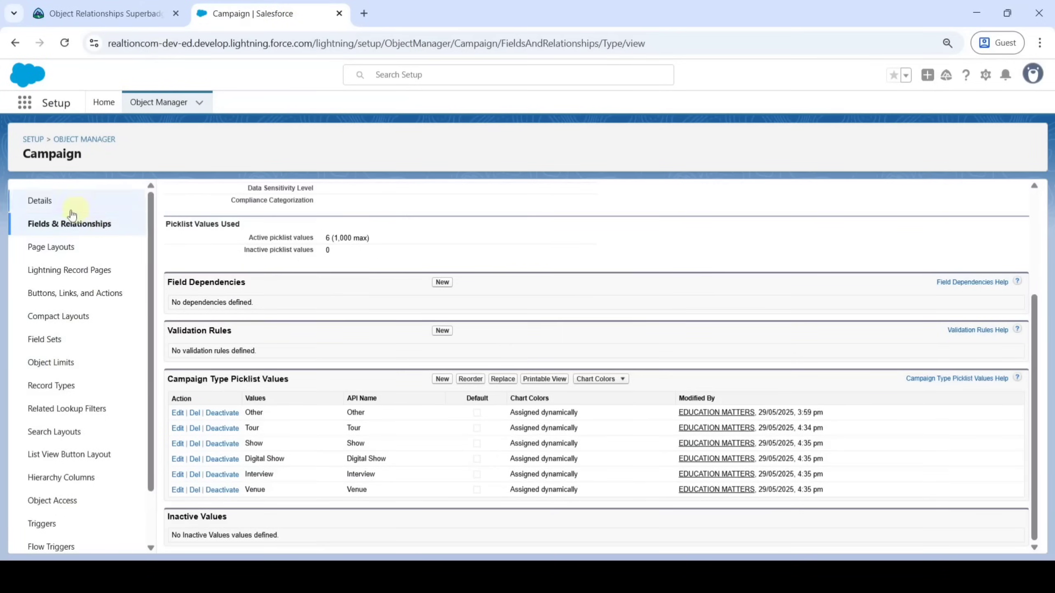
pyautogui.click(79, 225)
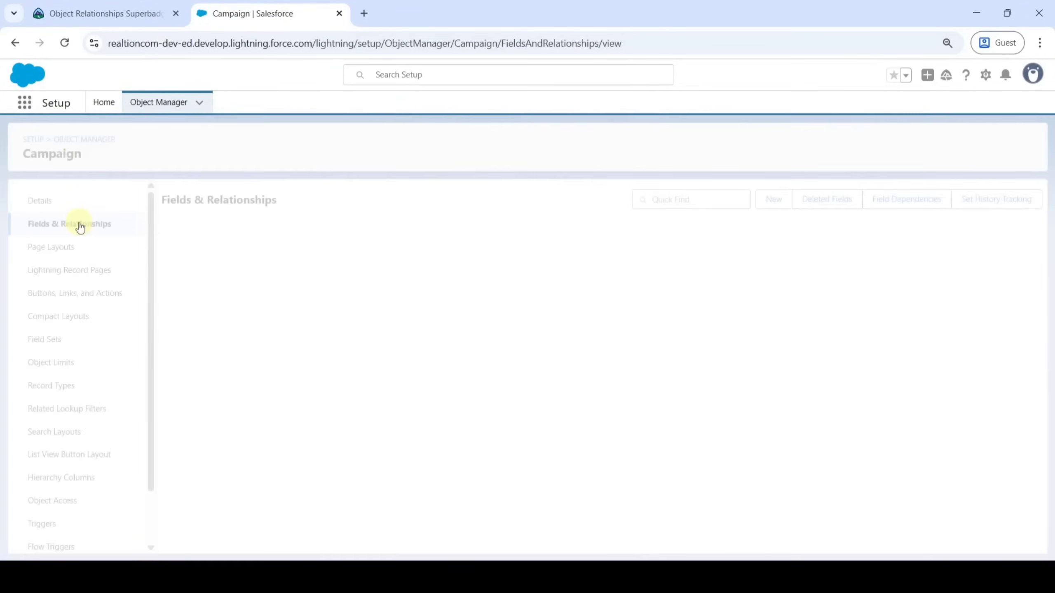
pyautogui.click(770, 201)
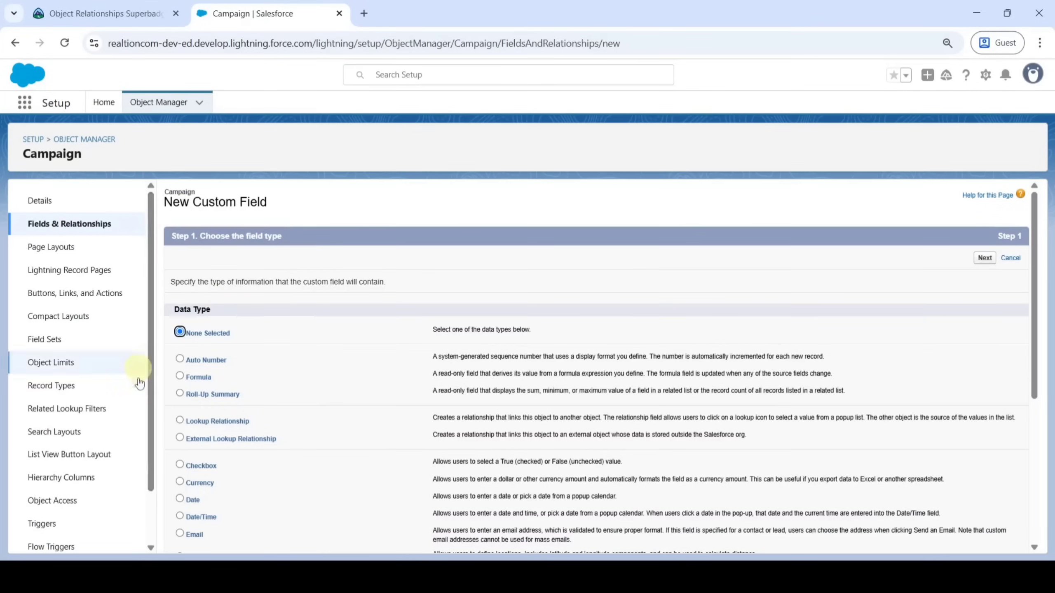
pyautogui.scroll(-2, 239, 377)
pyautogui.click(180, 353)
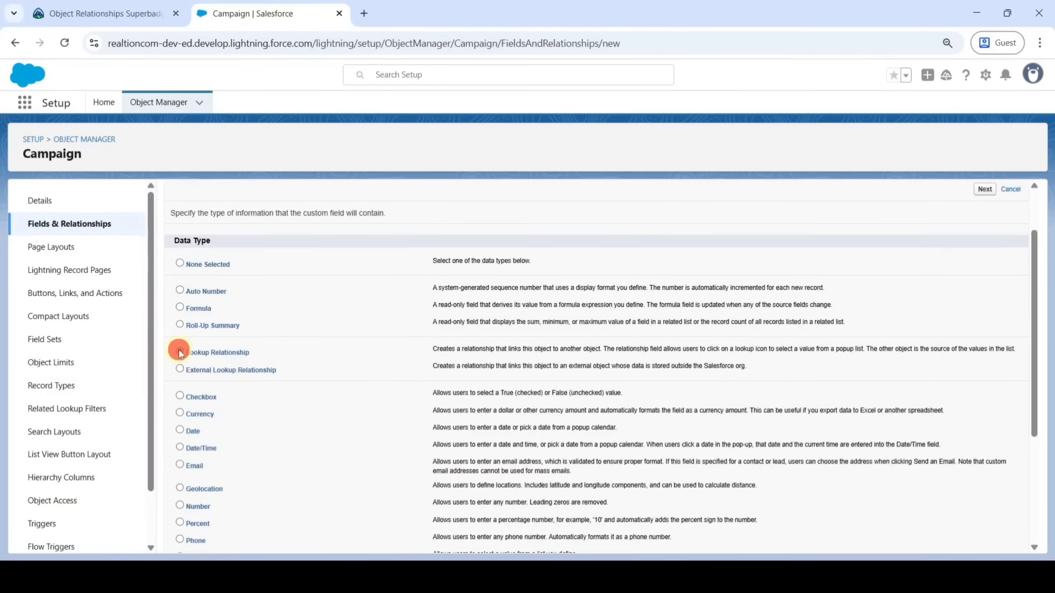
pyautogui.scroll(2, 548, 402)
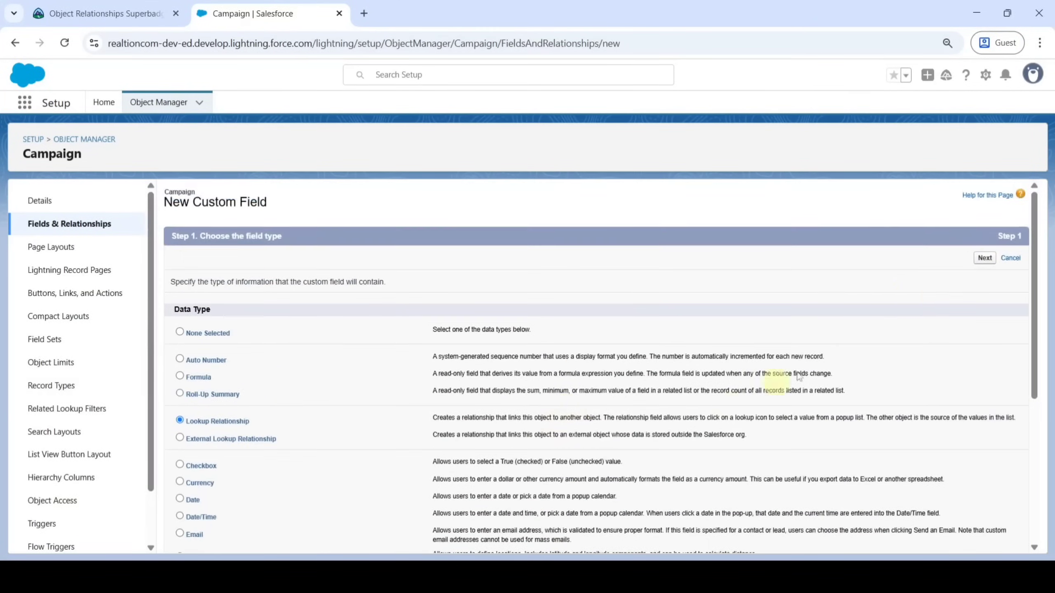
pyautogui.click(978, 262)
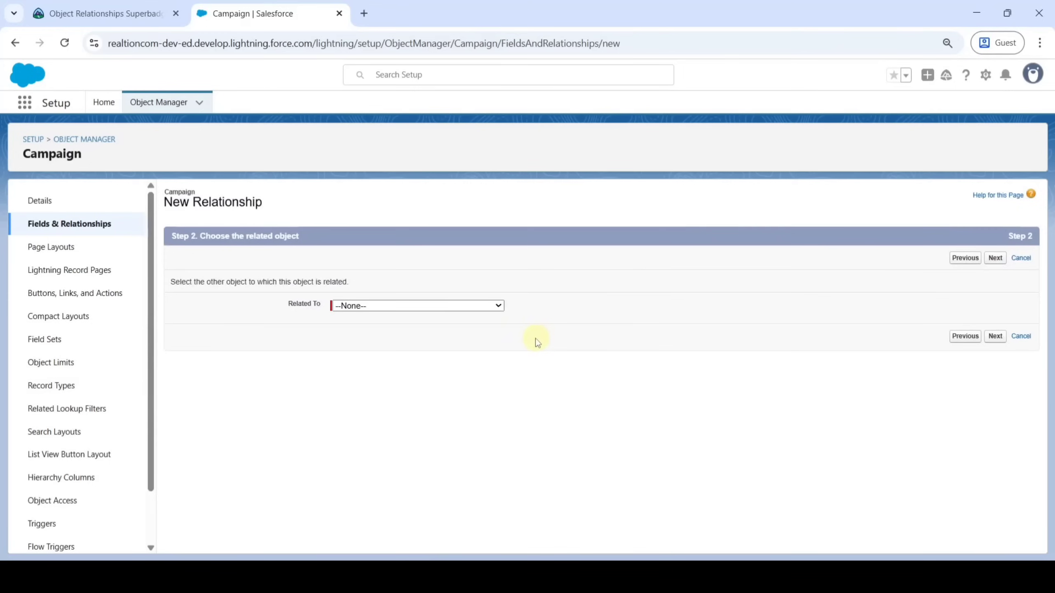
pyautogui.click(390, 305)
pyautogui.scroll(-1, 391, 166)
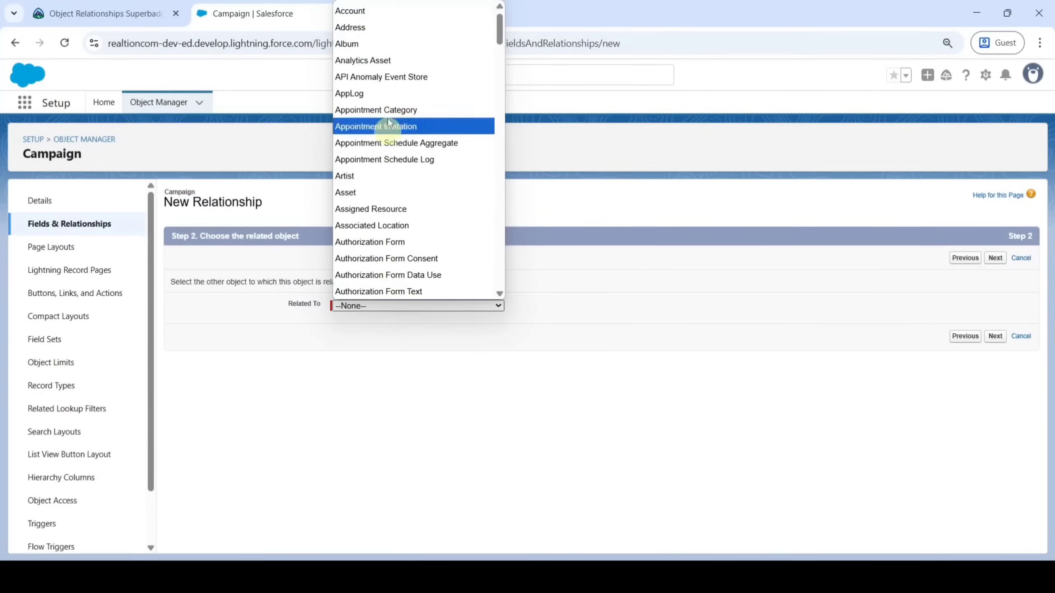
pyautogui.click(369, 11)
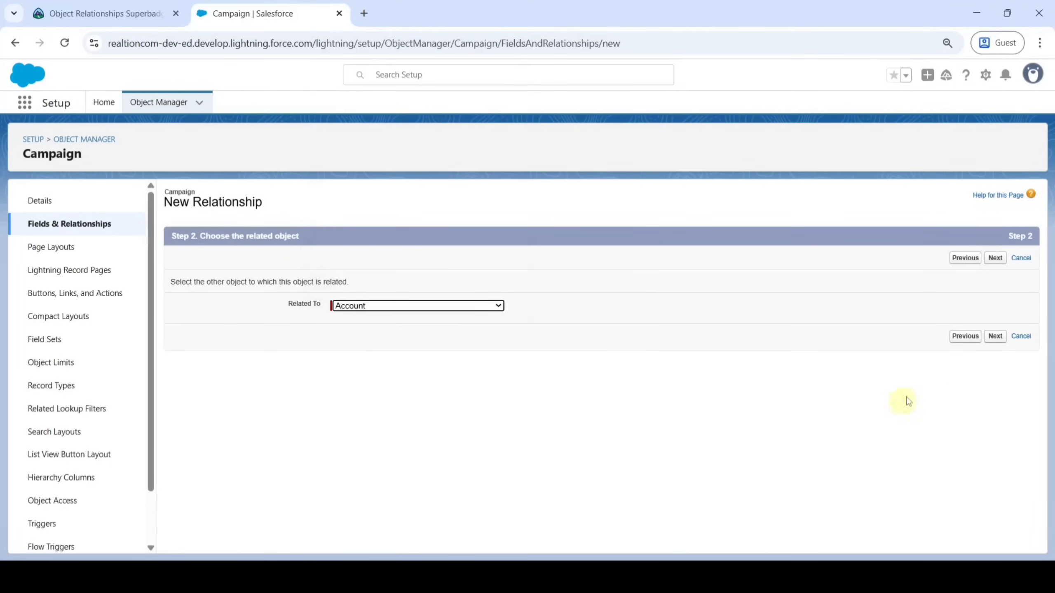
pyautogui.click(995, 337)
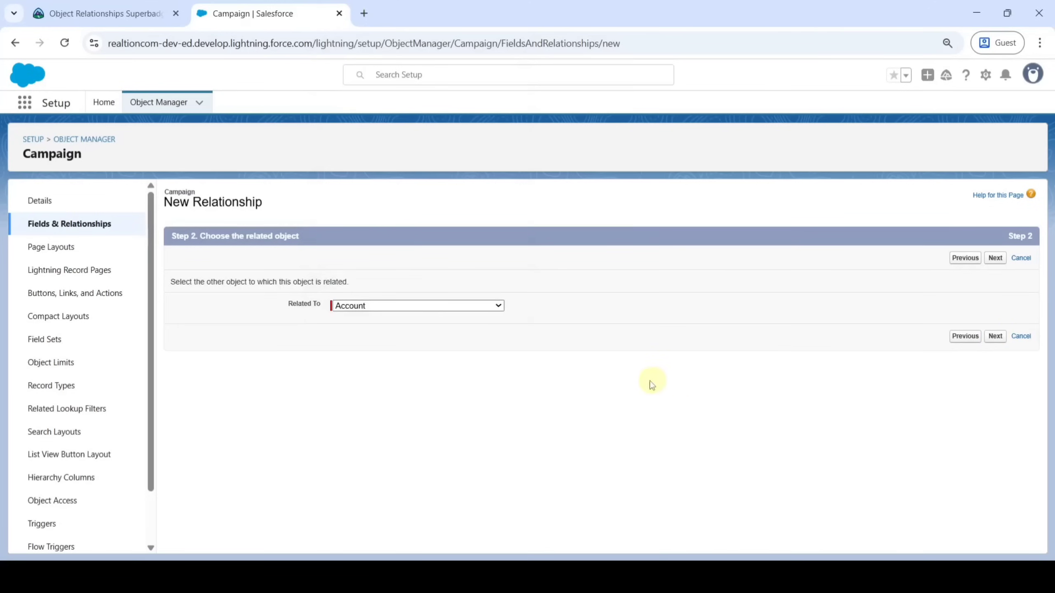
# - Keep the default name, field security and Campaign Layout, then save the Account lookup
pyautogui.click(694, 416)
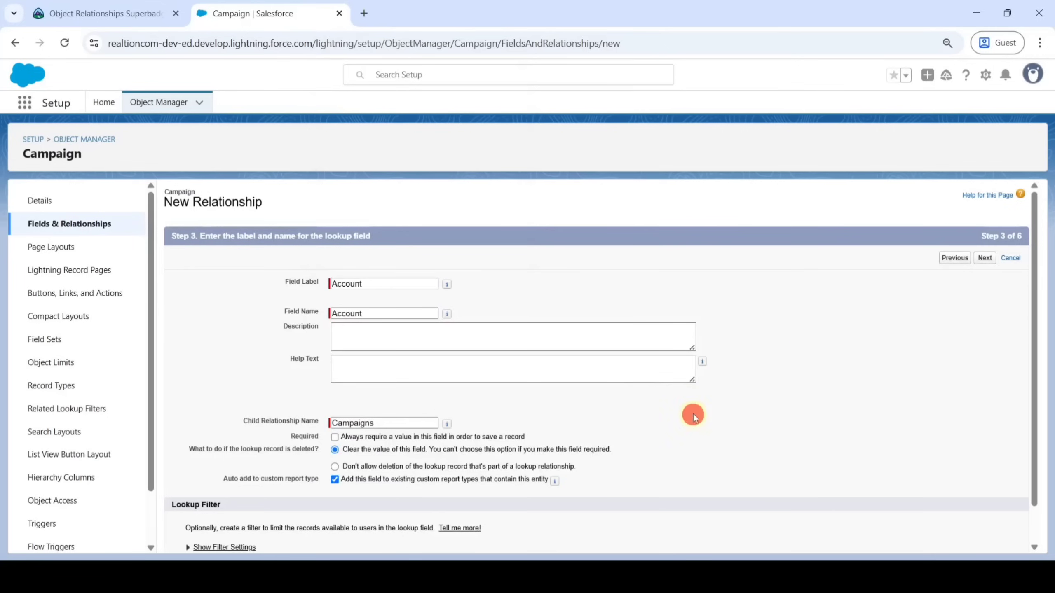
pyautogui.click(984, 258)
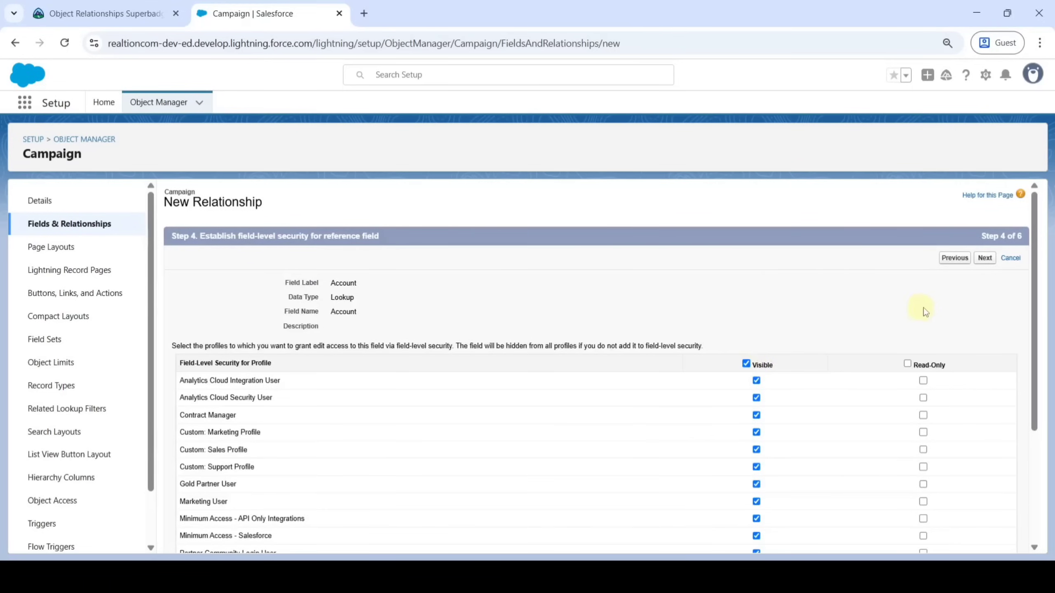
pyautogui.click(984, 258)
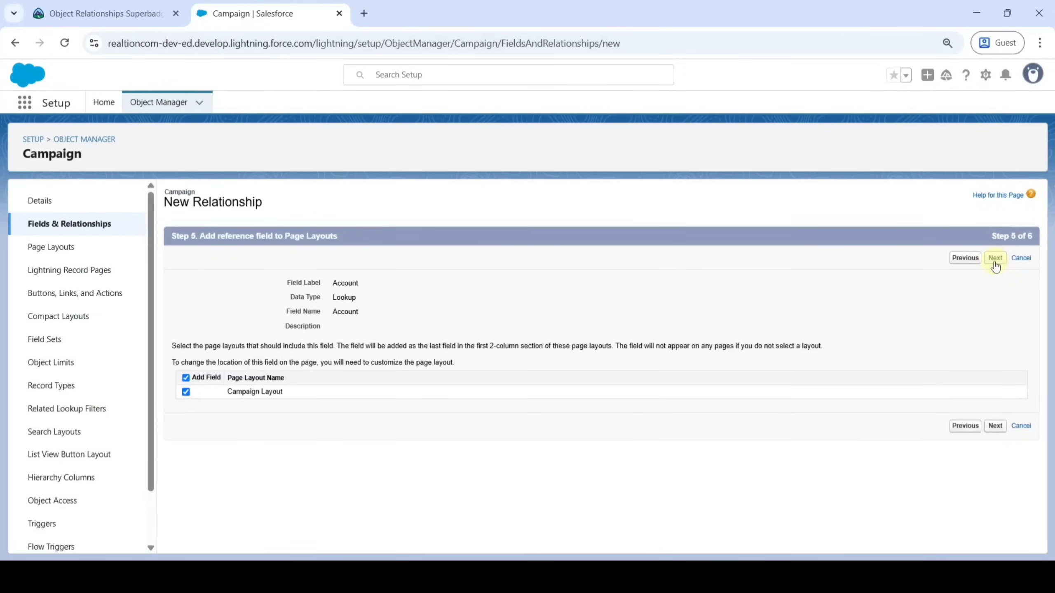
pyautogui.click(995, 258)
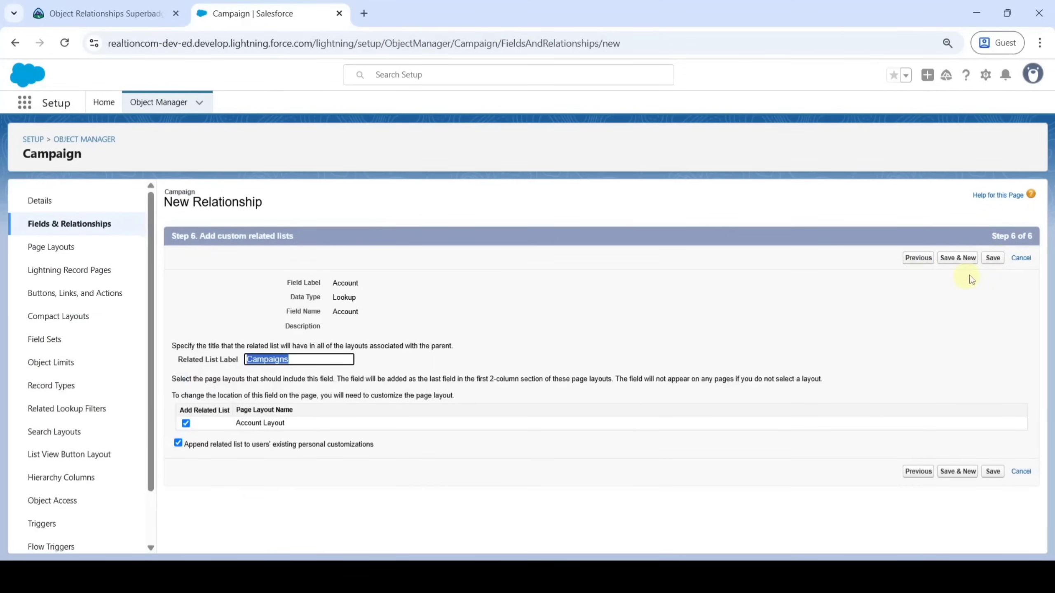
pyautogui.click(992, 259)
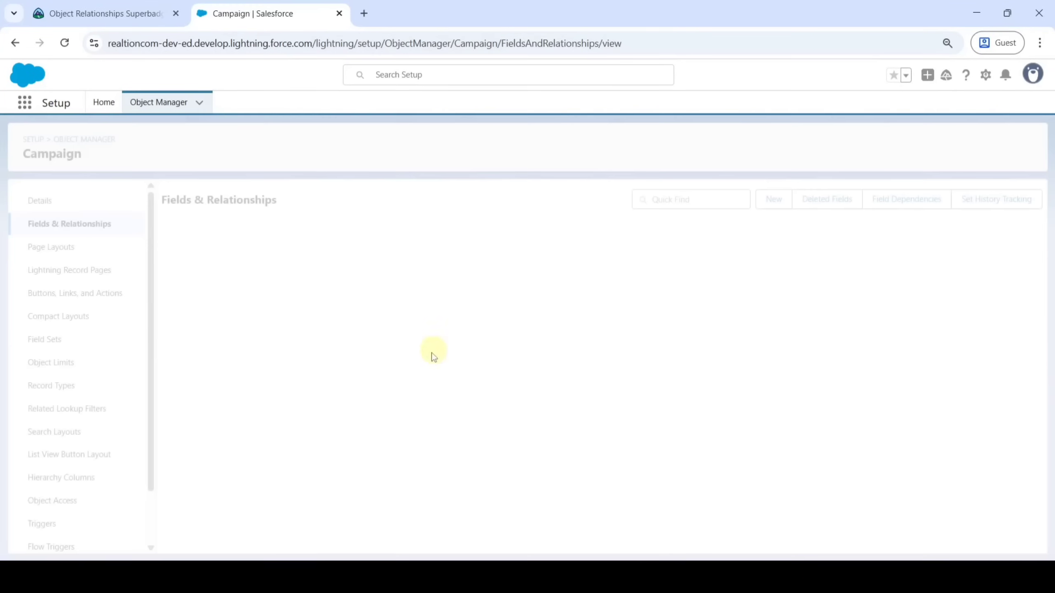
pyautogui.click(100, 13)
pyautogui.scroll(-5, 455, 353)
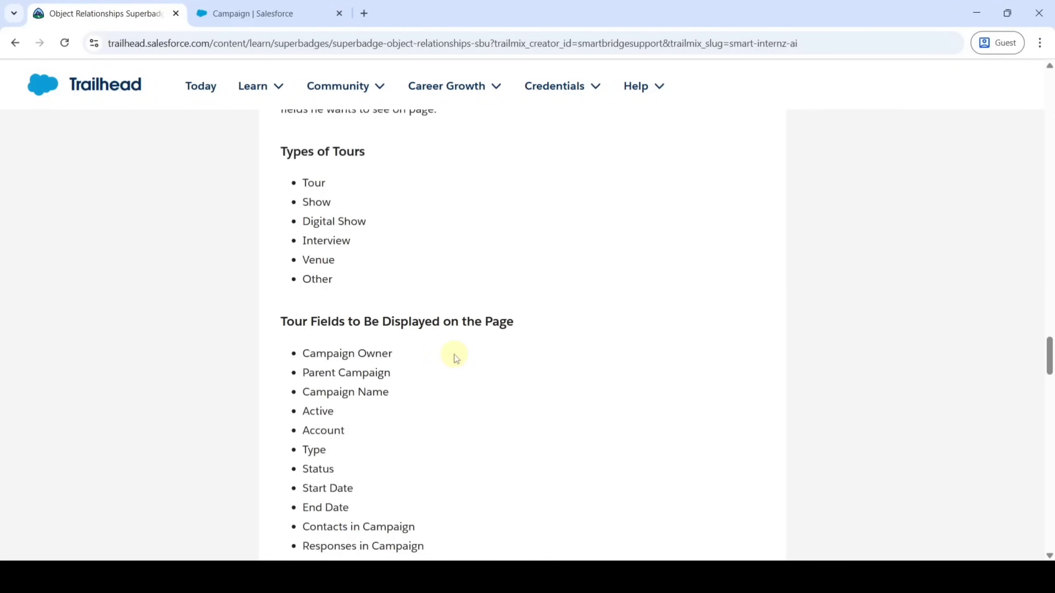
pyautogui.scroll(-3, 454, 355)
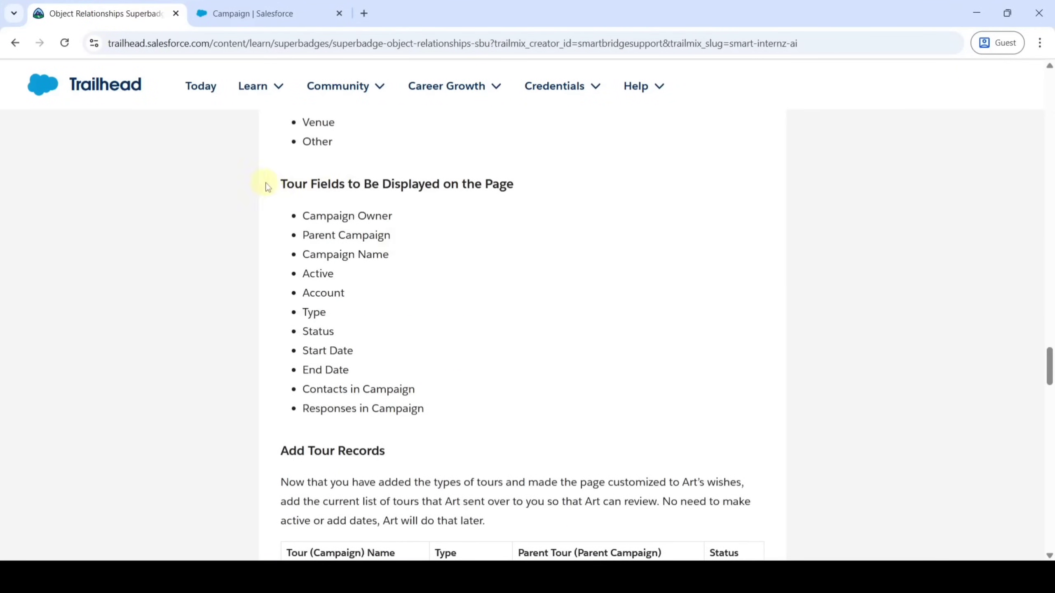
pyautogui.moveTo(271, 182); pyautogui.dragTo(521, 192)
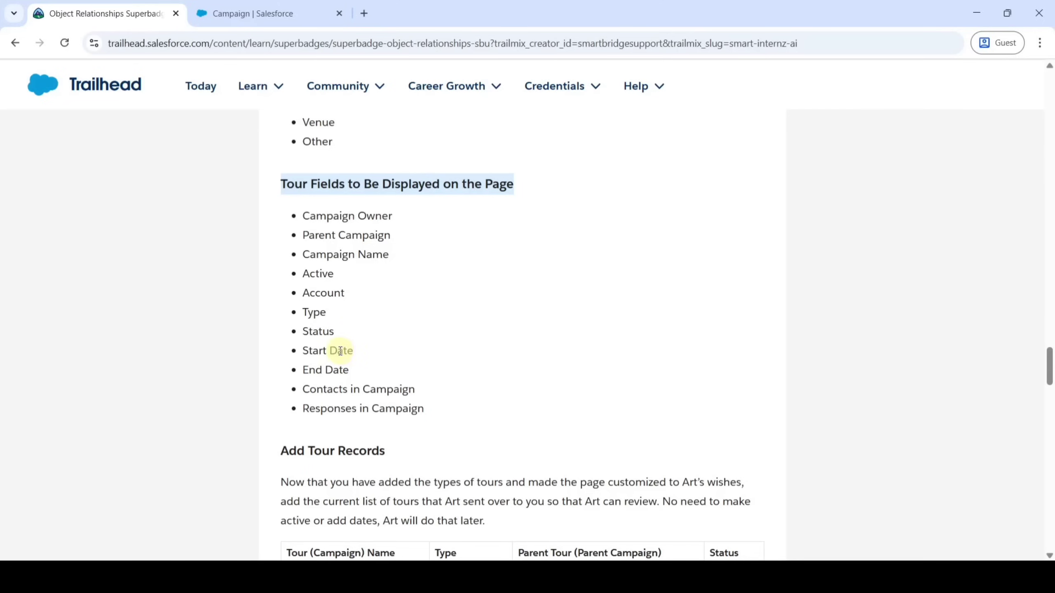
pyautogui.click(237, 11)
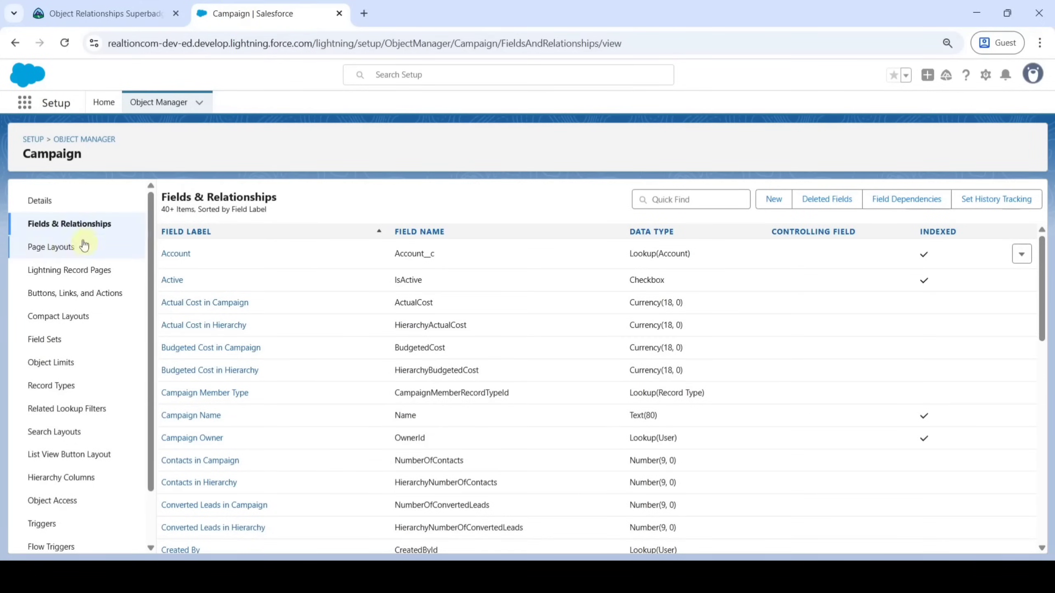
# - Open Campaign Layout from the Campaign Page Layouts list in Object Manager
pyautogui.click(57, 252)
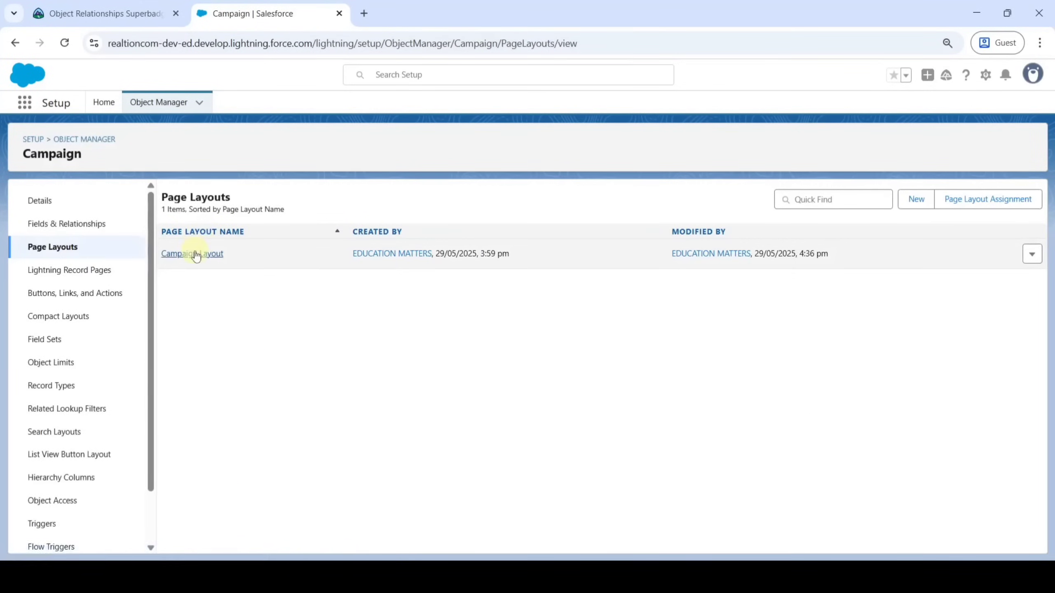
pyautogui.click(194, 252)
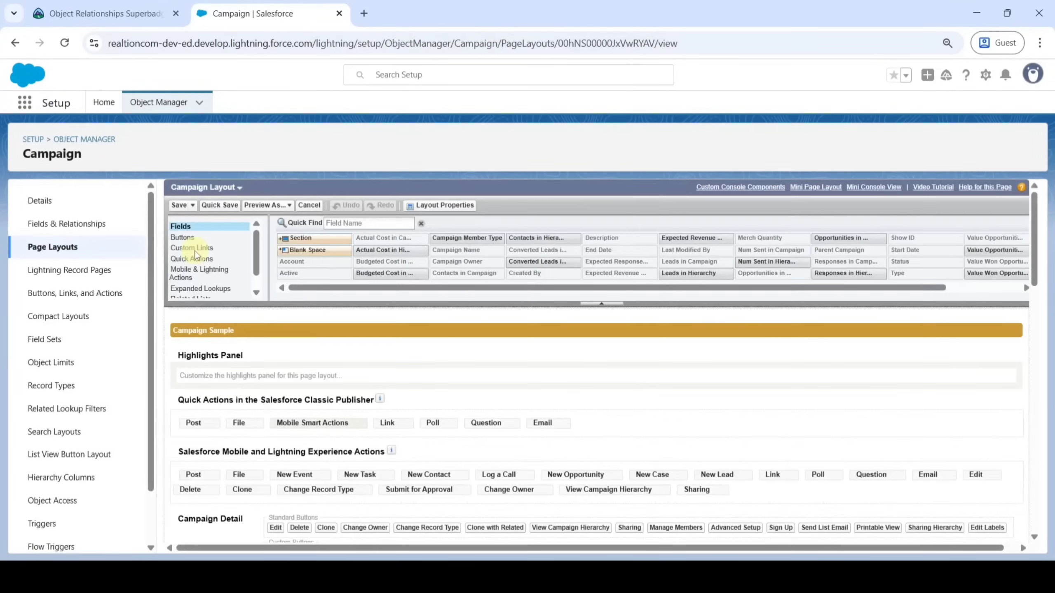
pyautogui.scroll(-10, 333, 436)
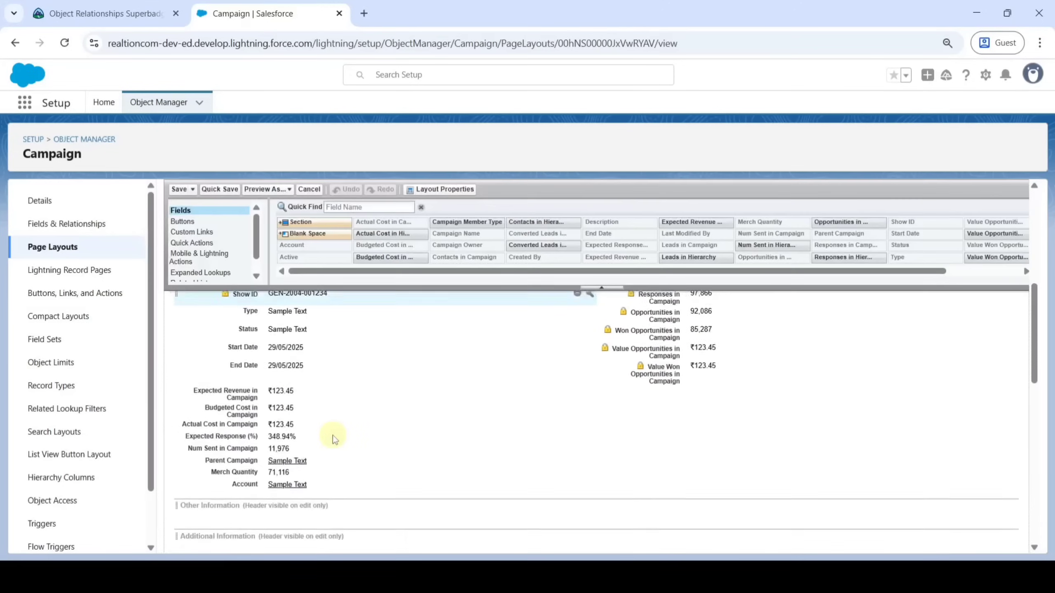
# - Remove the eight lead, contact, response and opportunity metric fields and Show ID from the layout
pyautogui.scroll(3, 347, 463)
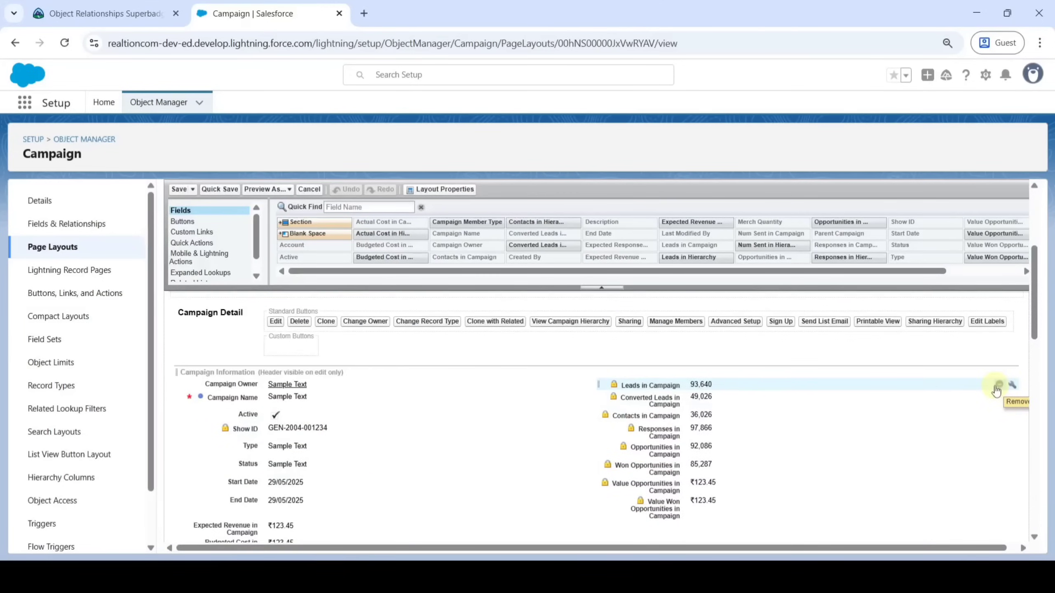
pyautogui.click(998, 386)
pyautogui.click(999, 387)
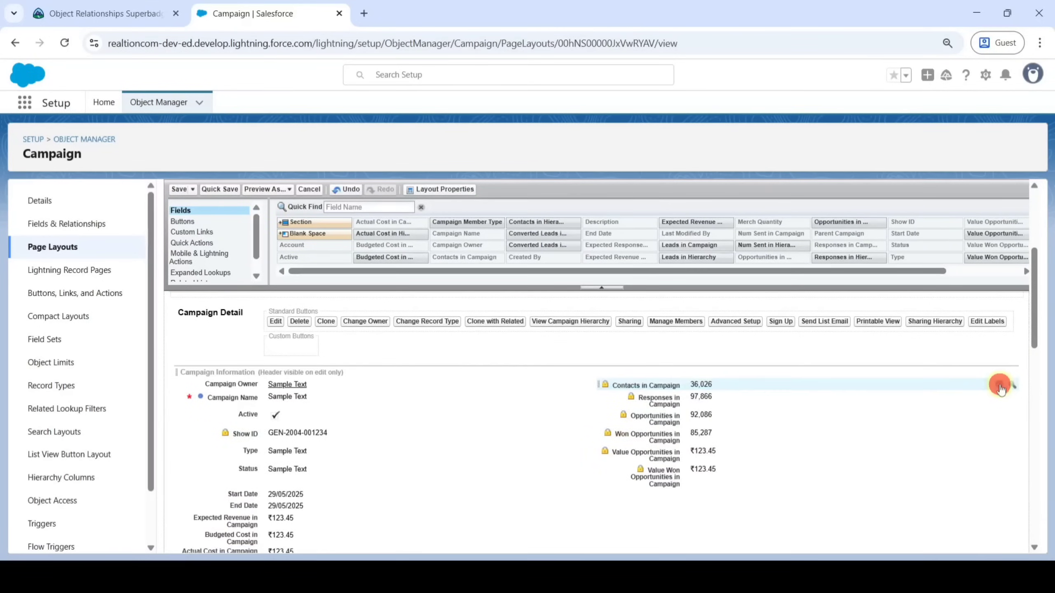
pyautogui.click(999, 386)
pyautogui.click(999, 387)
pyautogui.click(999, 387)
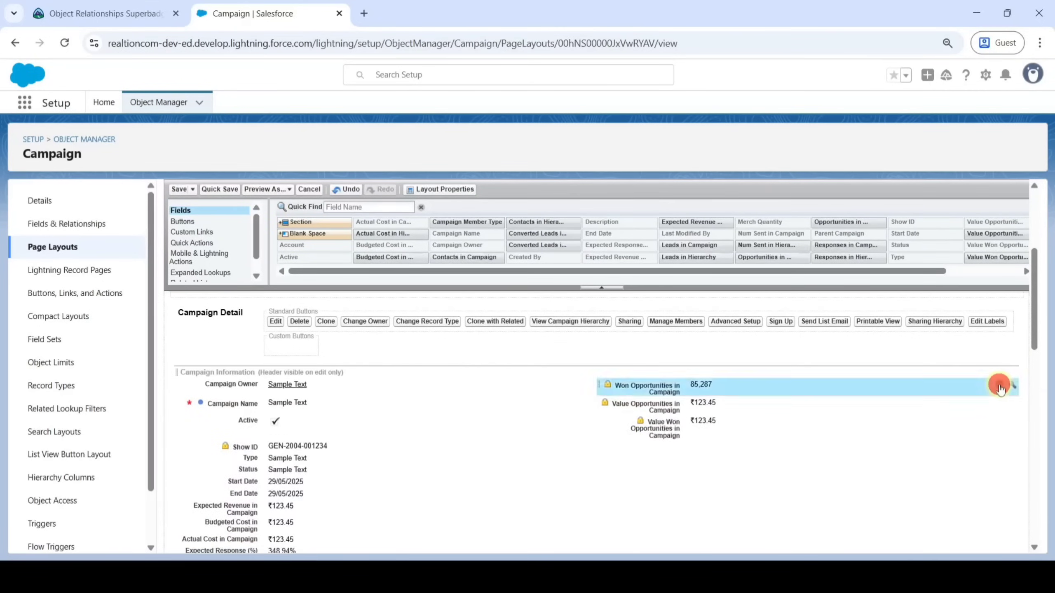
pyautogui.click(999, 387)
pyautogui.click(999, 387)
pyautogui.click(999, 387)
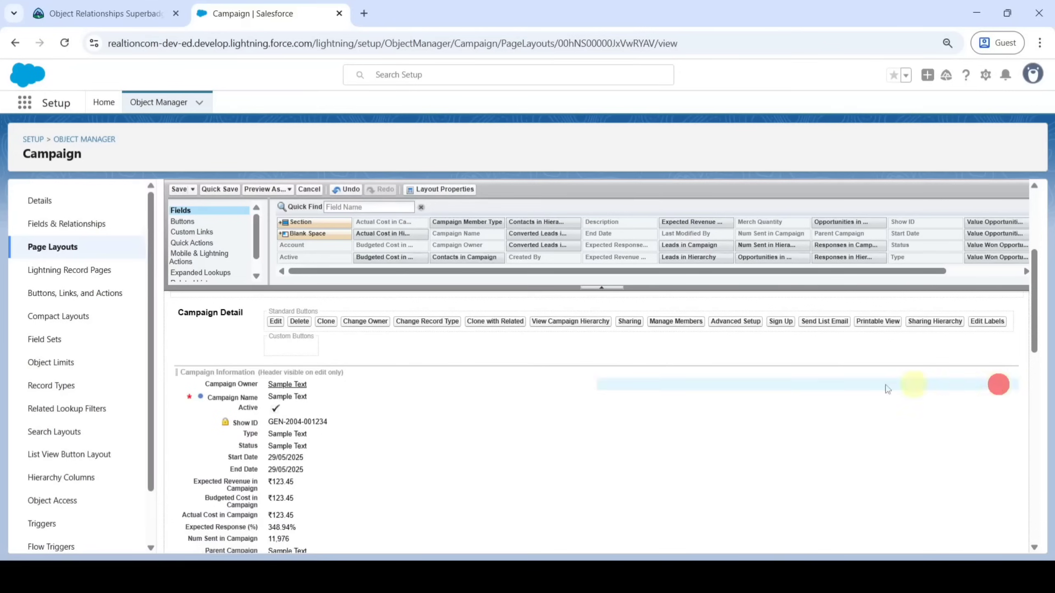
pyautogui.click(337, 422)
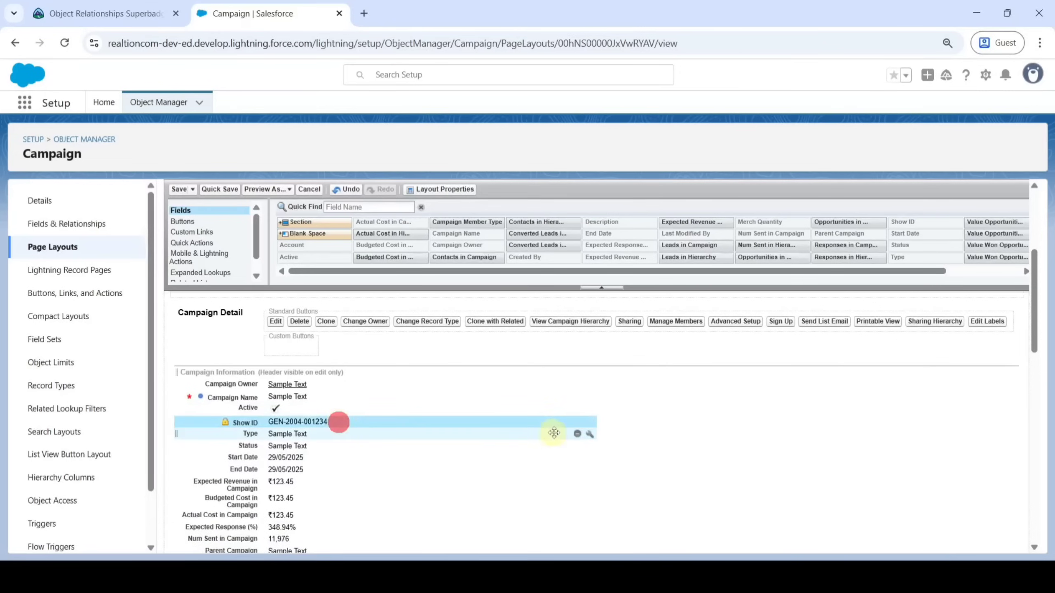
pyautogui.click(577, 422)
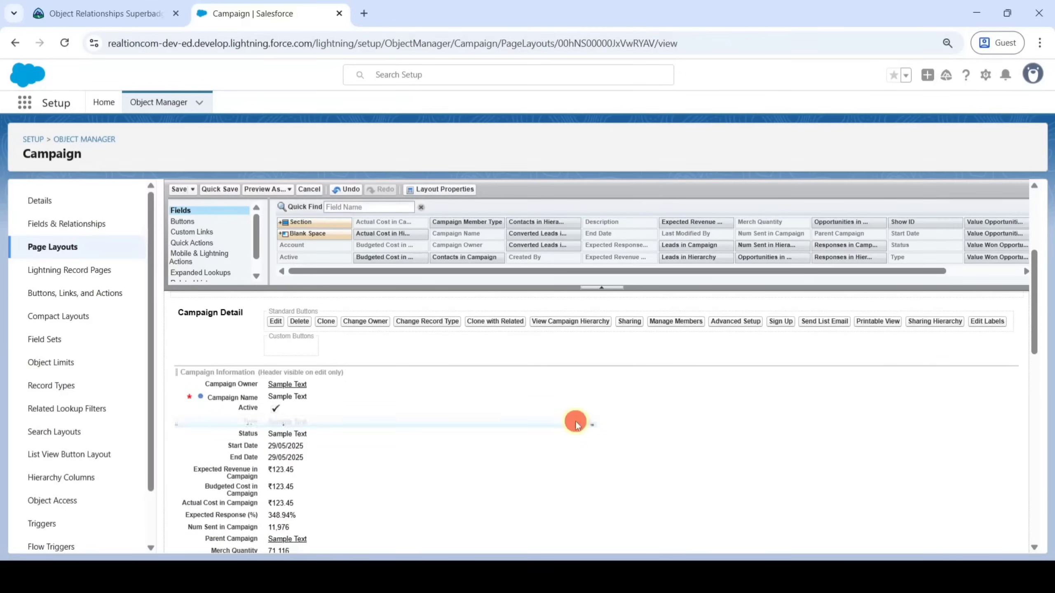
# - Delete the Description Information section and confirm the warning
pyautogui.scroll(-10, 488, 441)
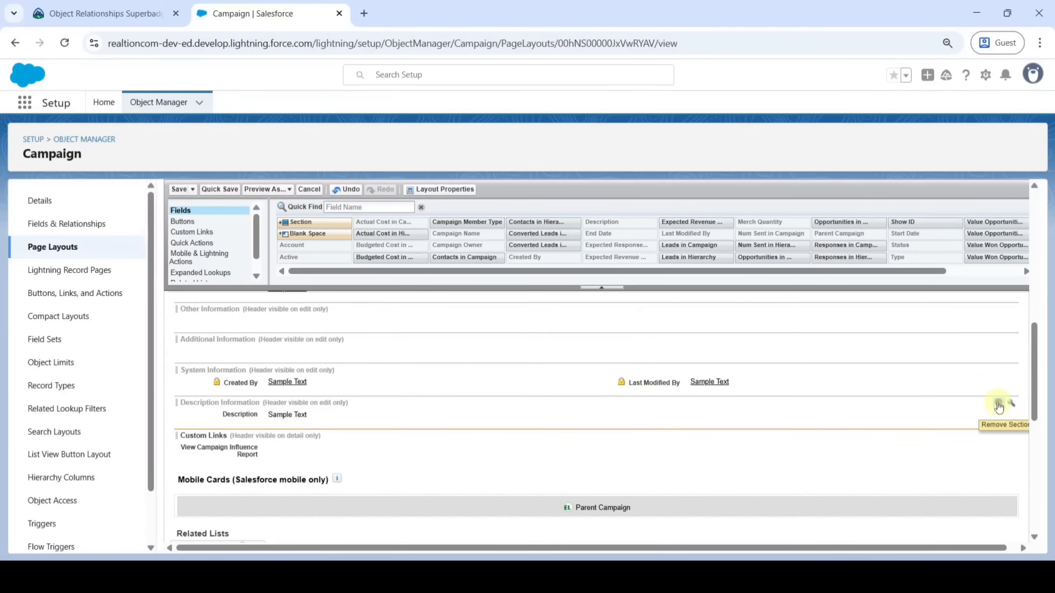
pyautogui.click(997, 403)
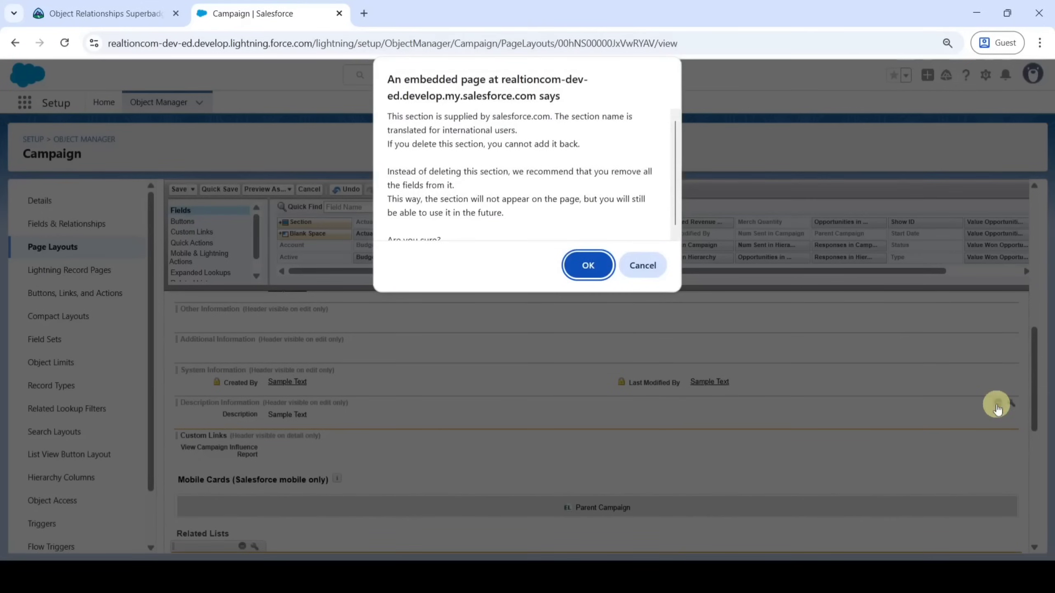
pyautogui.click(586, 265)
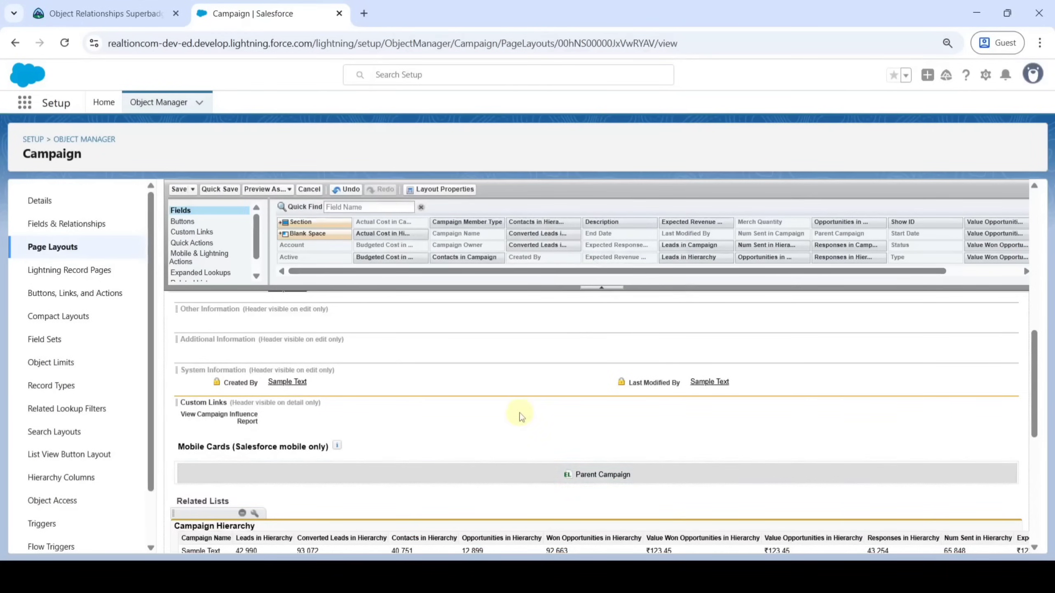
pyautogui.scroll(5, 523, 416)
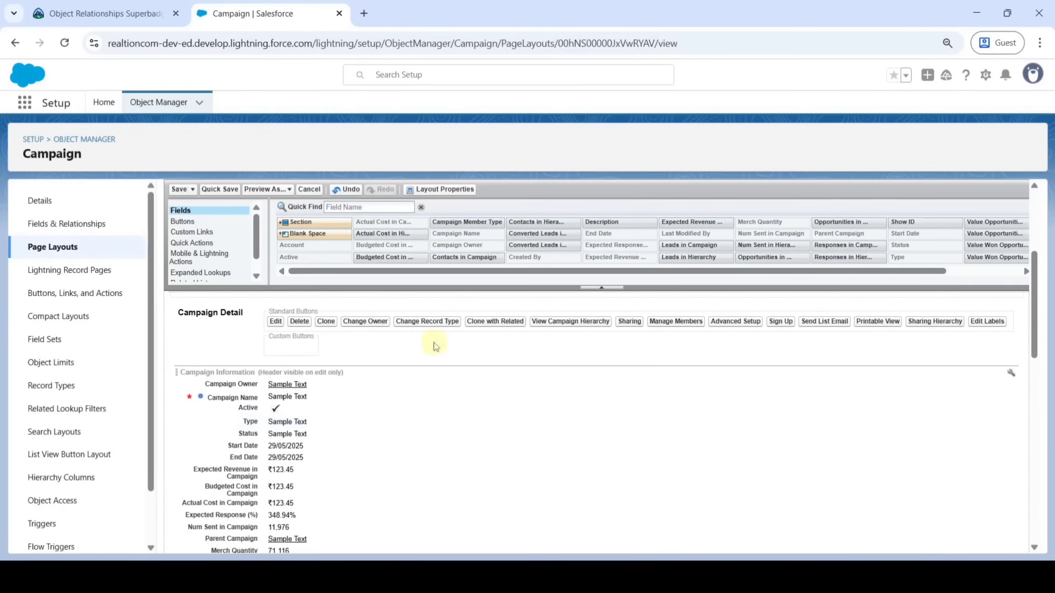
# - Reorder Campaign Information: Campaign Owner on top, Parent Campaign below it, Account below Active
pyautogui.click(104, 14)
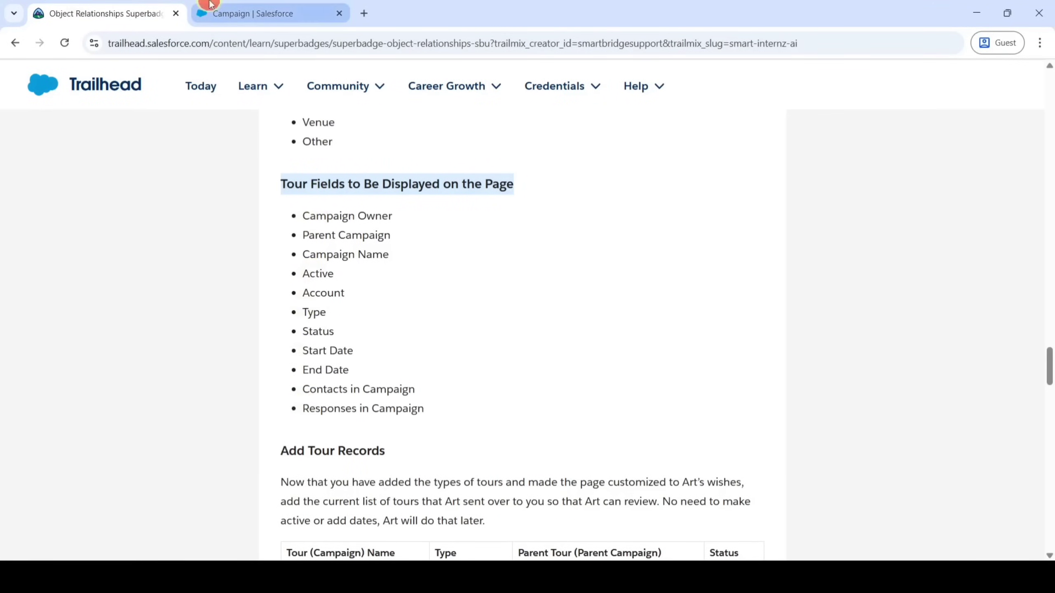
pyautogui.click(210, 12)
pyautogui.moveTo(224, 468); pyautogui.dragTo(224, 378)
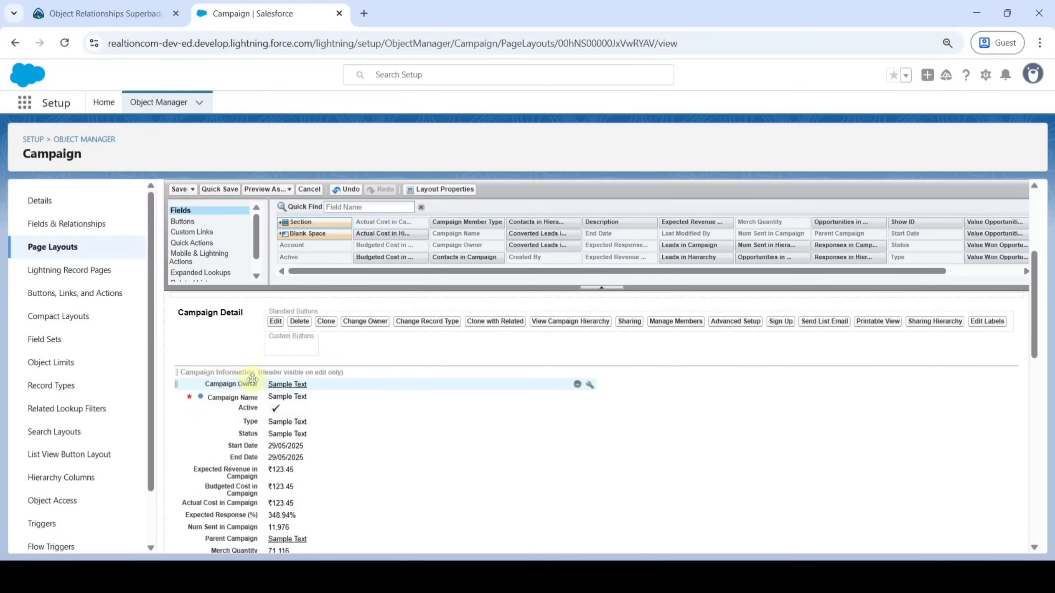
pyautogui.scroll(-2, 287, 441)
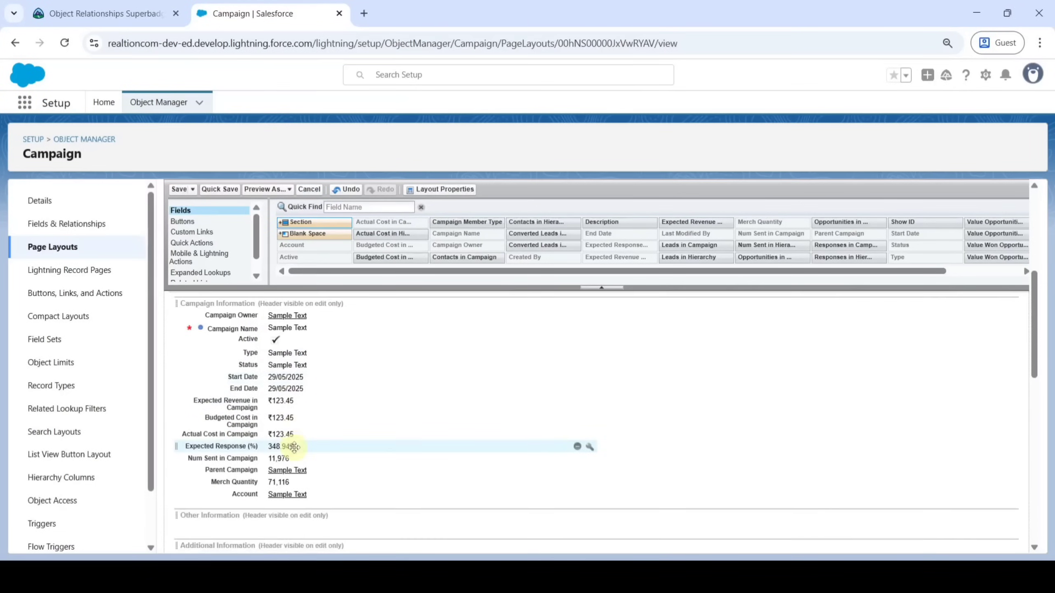
pyautogui.moveTo(238, 470); pyautogui.dragTo(238, 321)
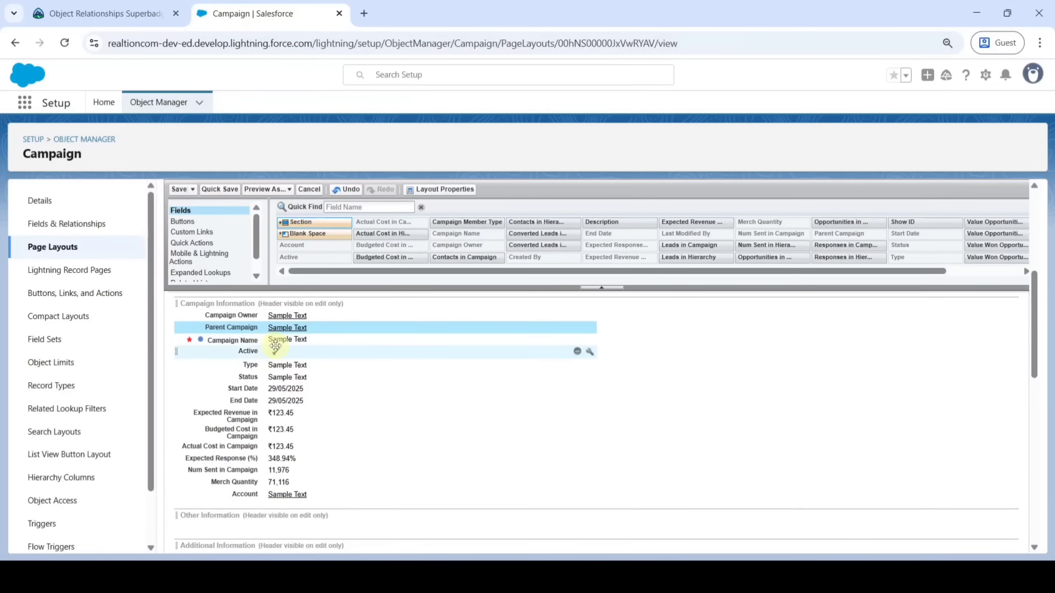
pyautogui.moveTo(238, 496); pyautogui.dragTo(253, 361)
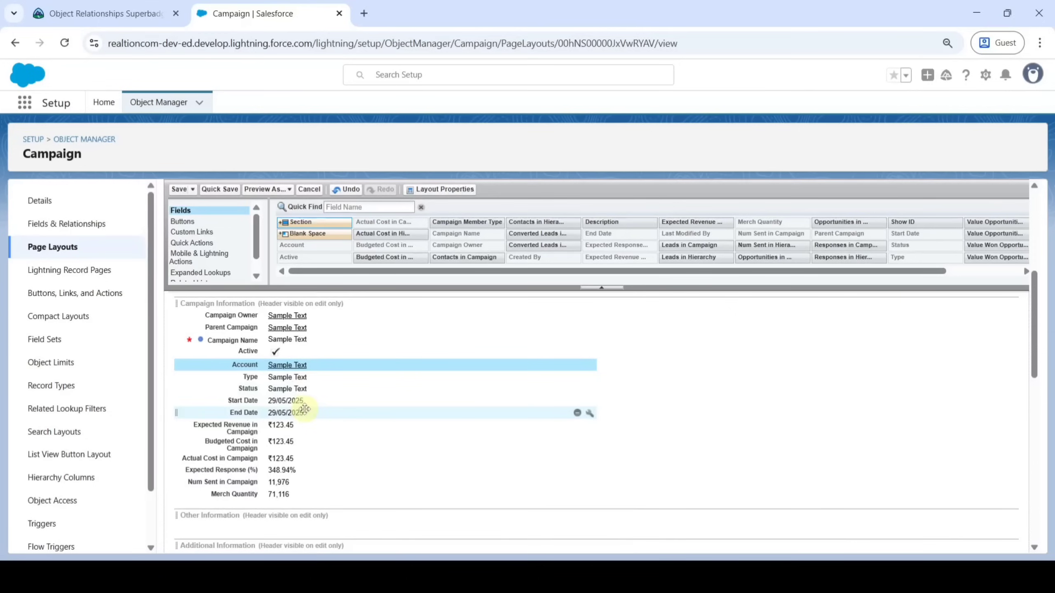
# - Remove Expected Revenue, Budgeted Cost, Actual Cost, Expected Response, Num Sent and Merch Quantity
pyautogui.click(305, 434)
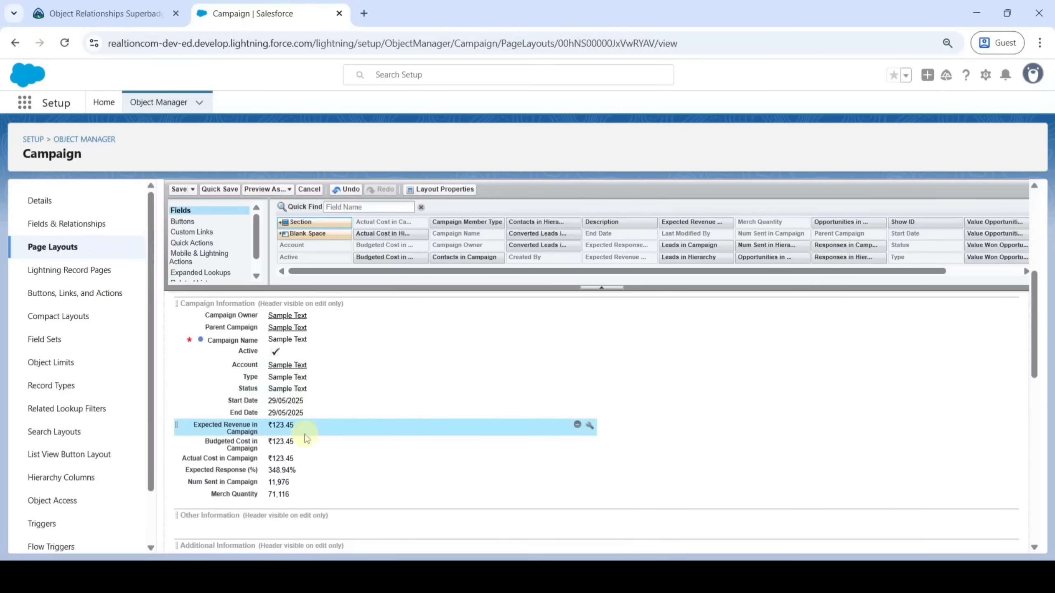
pyautogui.click(576, 425)
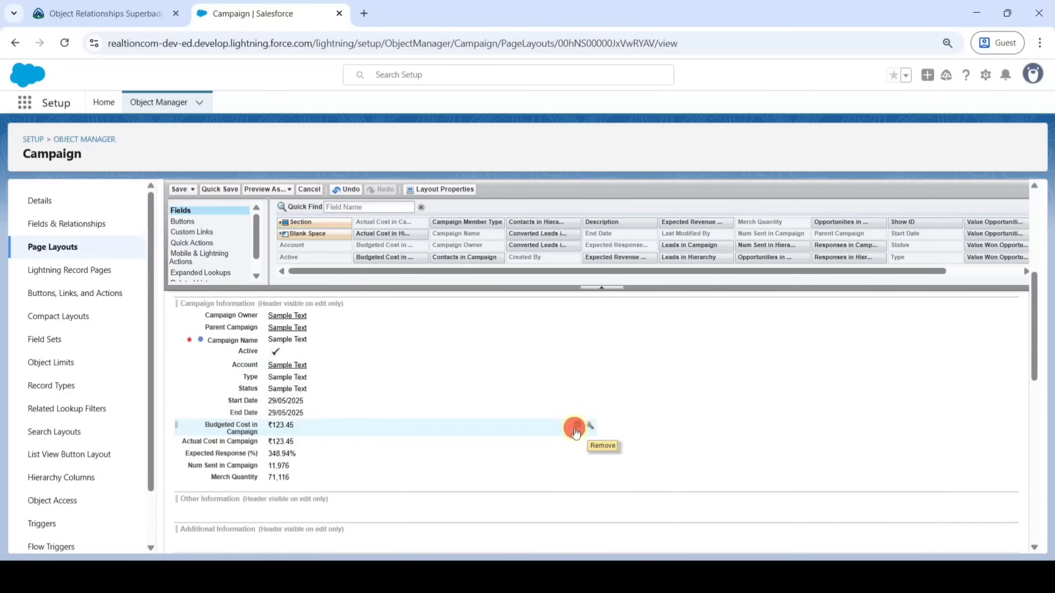
pyautogui.click(575, 428)
pyautogui.click(575, 427)
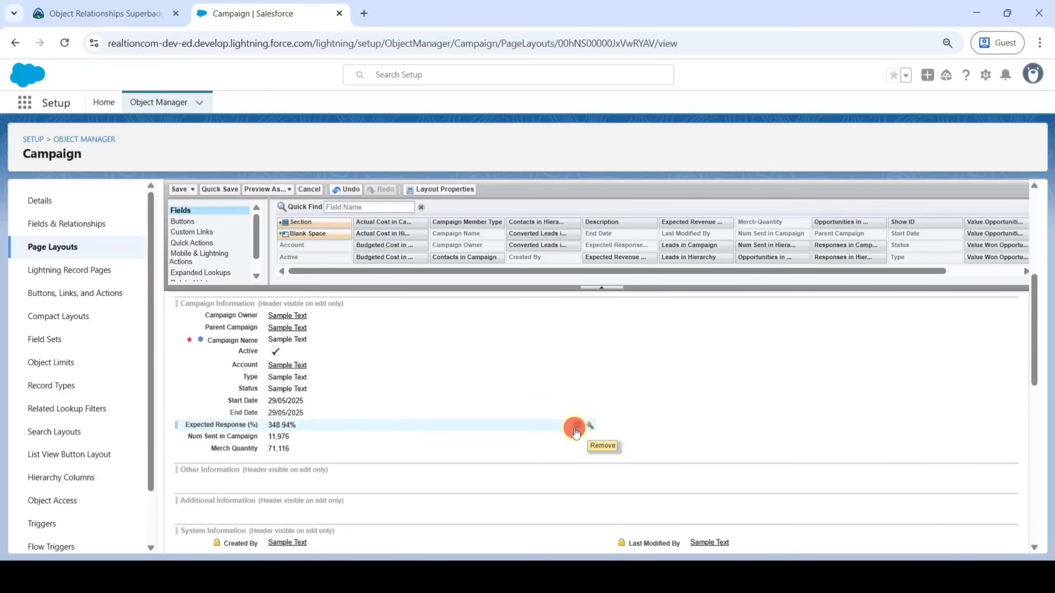
pyautogui.click(575, 429)
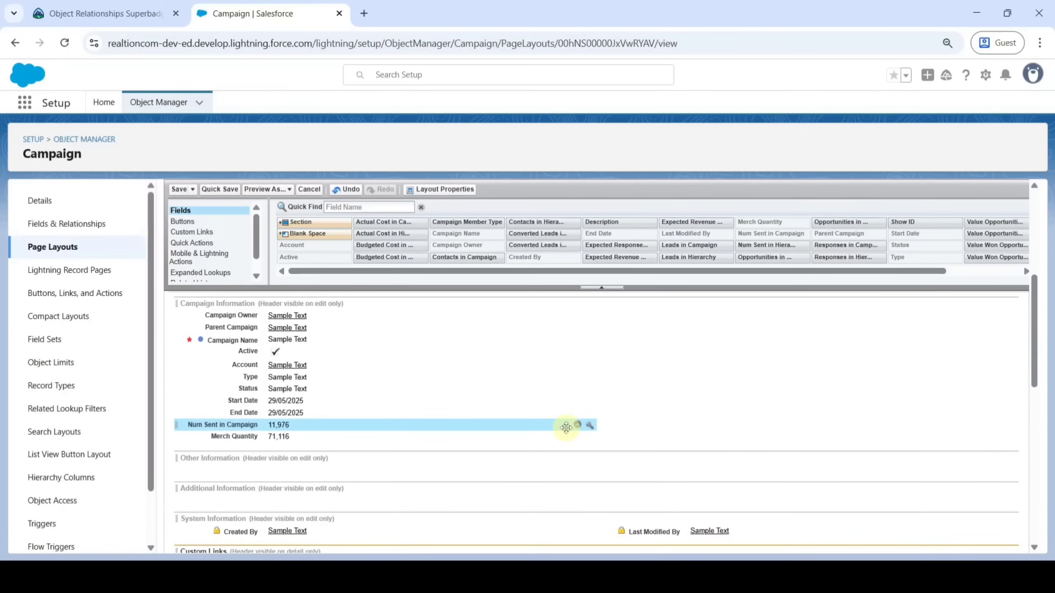
pyautogui.click(575, 426)
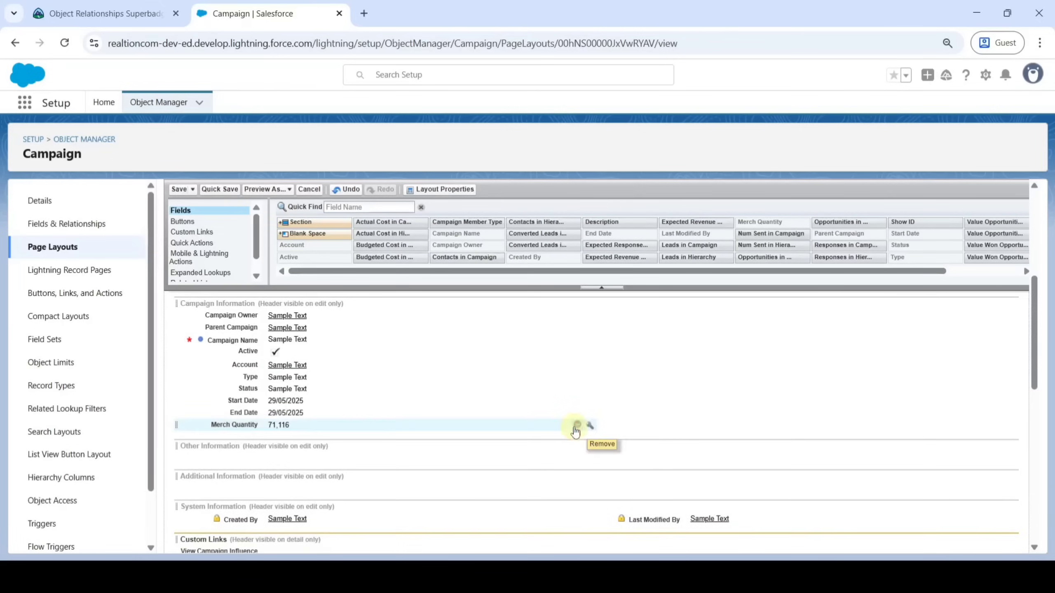
pyautogui.click(574, 426)
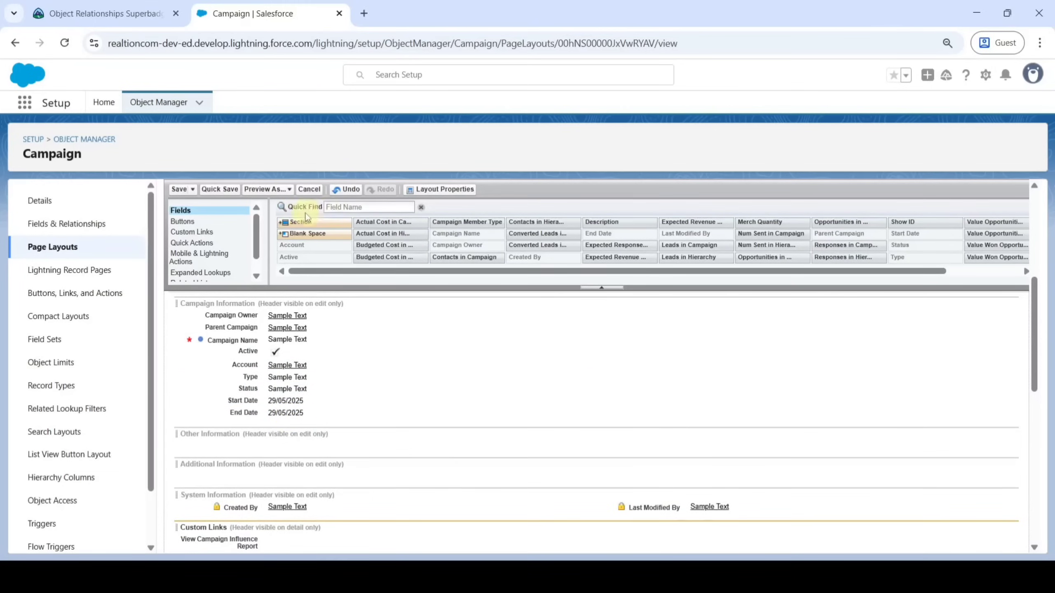
# - Find Contacts in Campaign and Responses in Campaign, place them under End Date, and save the layout
pyautogui.click(344, 208)
pyautogui.write('conta')
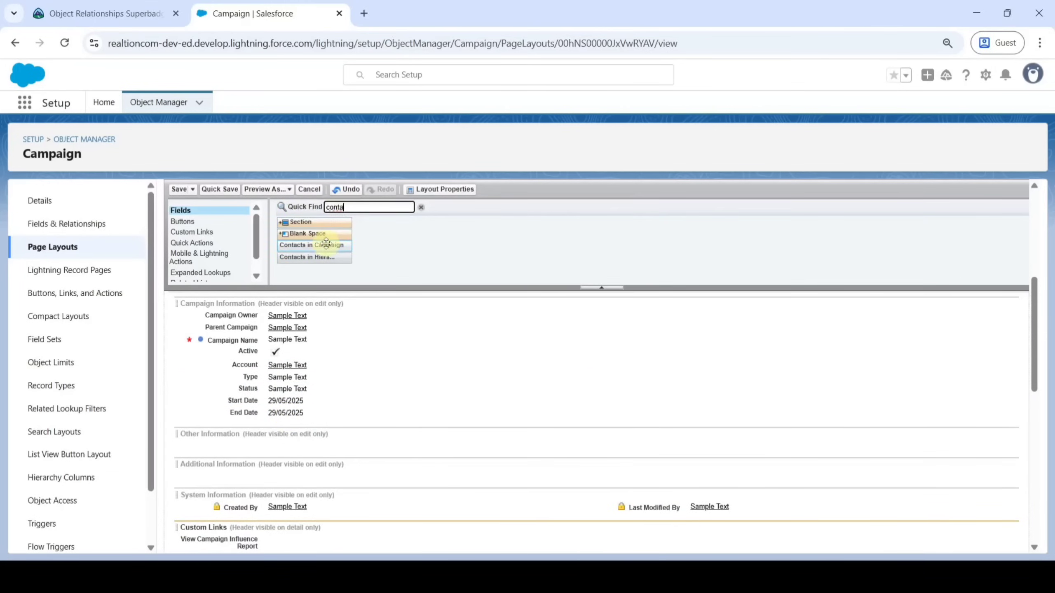
pyautogui.moveTo(326, 244); pyautogui.dragTo(256, 420)
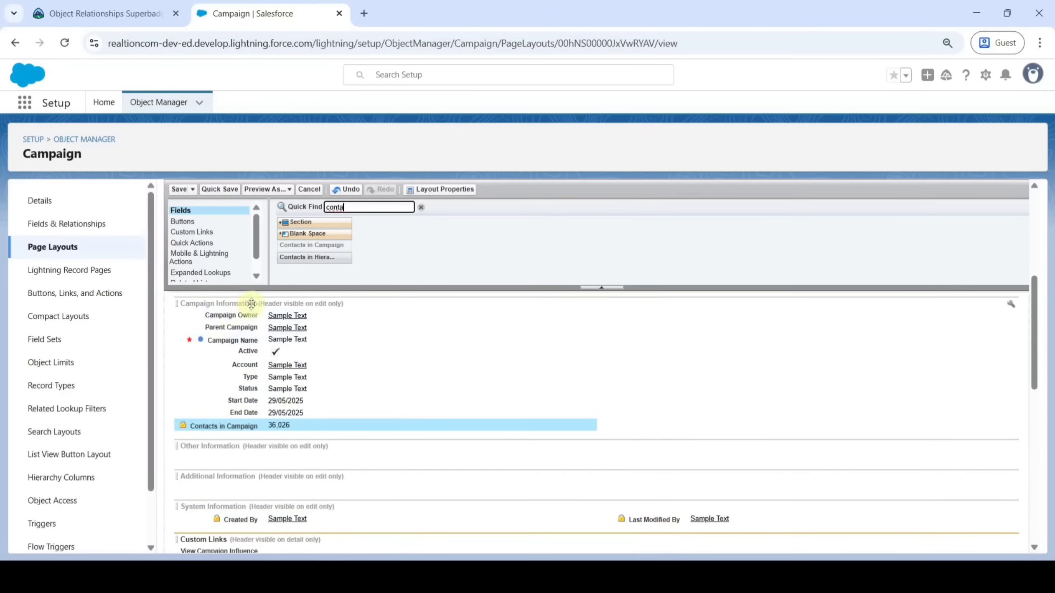
pyautogui.press('BackSpace')
pyautogui.press('BackSpace')
pyautogui.press('BackSpace')
pyautogui.press('BackSpace')
pyautogui.press('BackSpace')
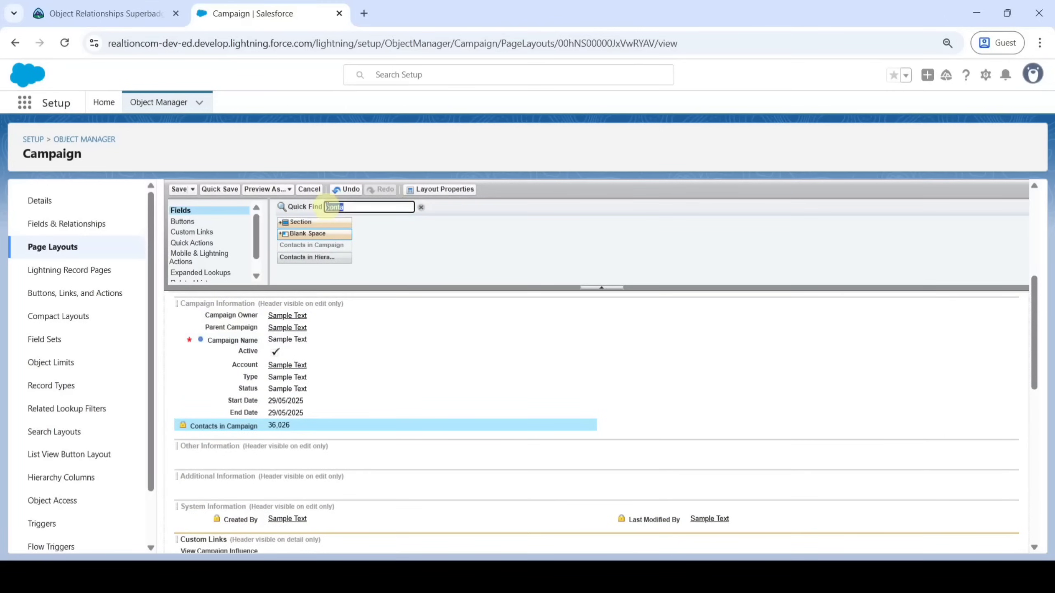
pyautogui.write('teso')
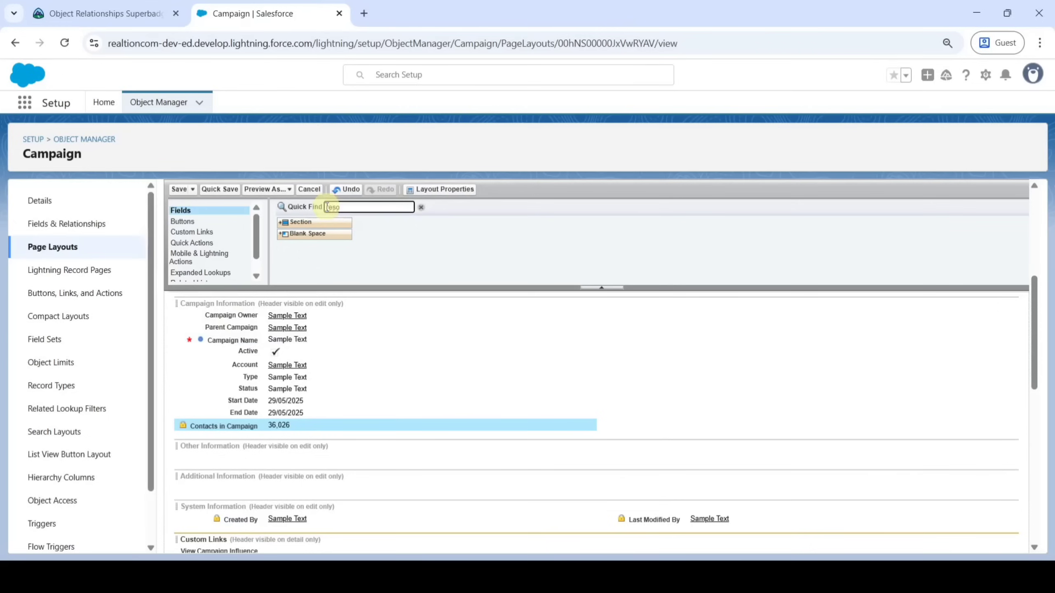
pyautogui.press('BackSpace')
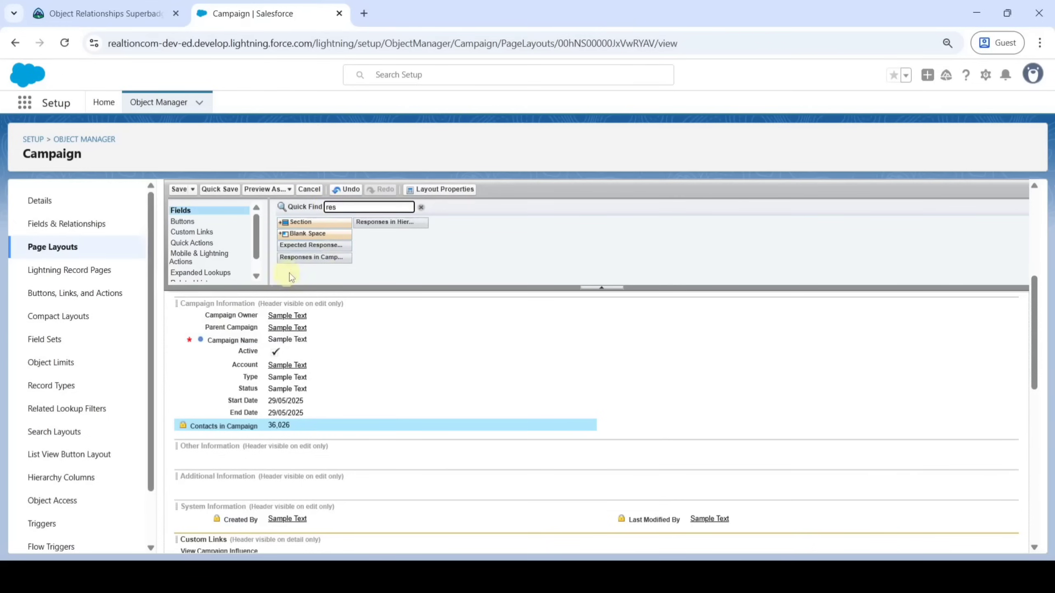
pyautogui.moveTo(316, 261); pyautogui.dragTo(268, 434)
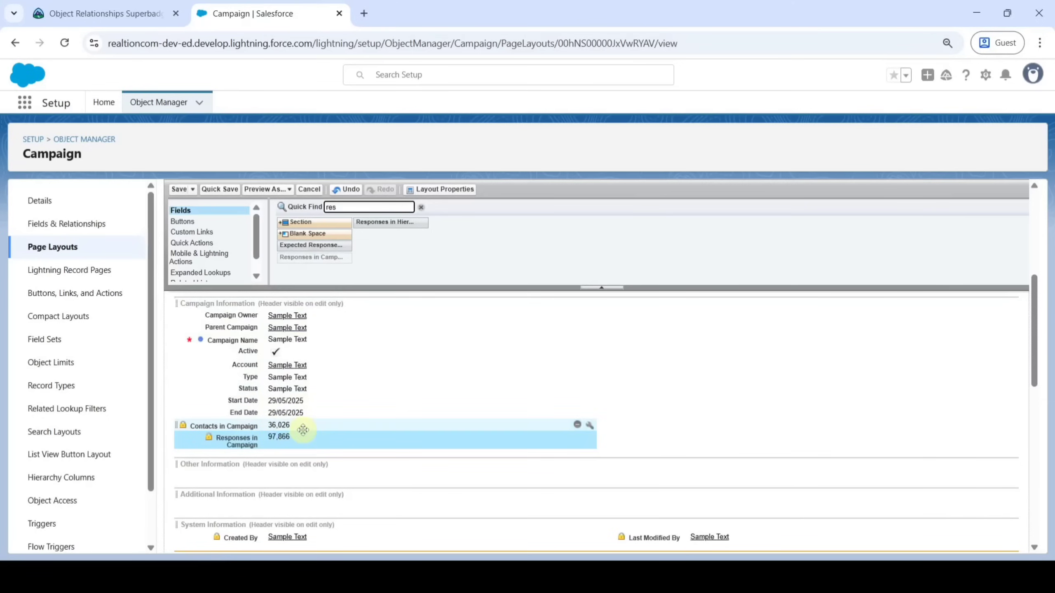
pyautogui.scroll(2, 301, 455)
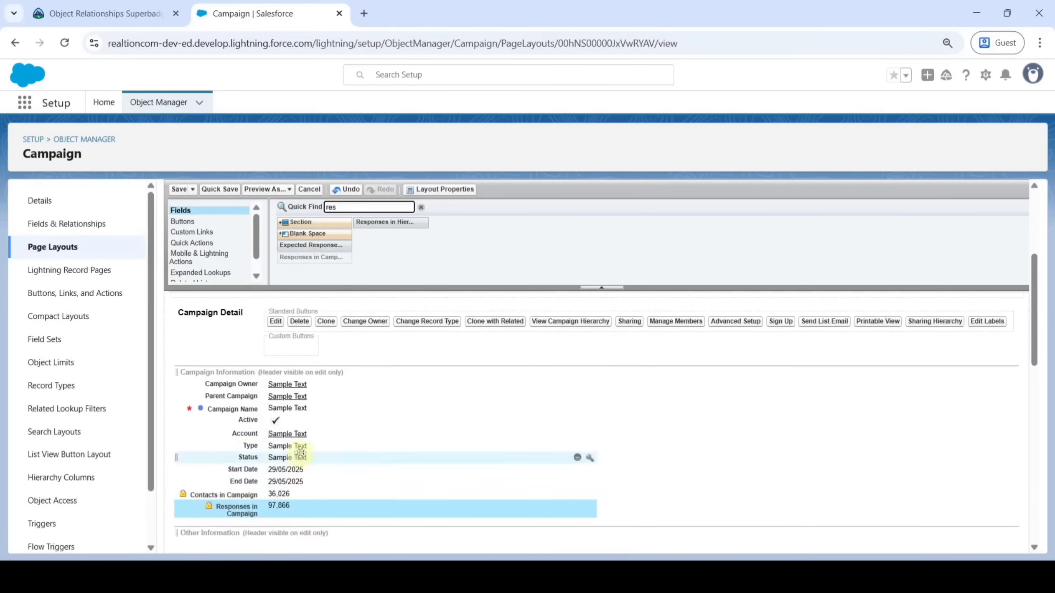
pyautogui.click(178, 190)
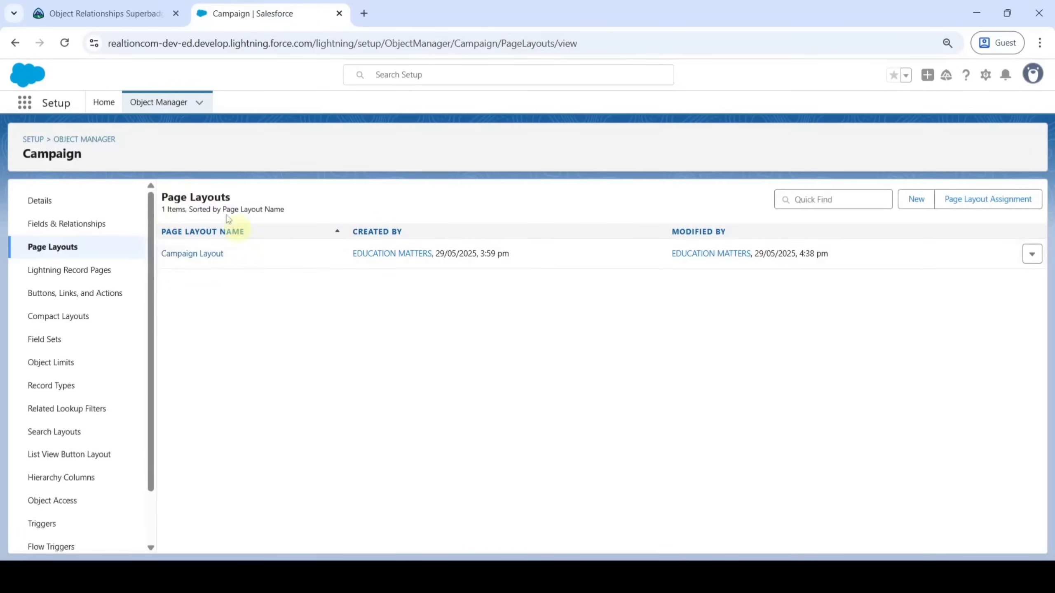
# - Read the four tours in Trailhead's Add Tour Records table, then go back to Salesforce Campaign setup
pyautogui.click(103, 4)
pyautogui.scroll(-3, 296, 416)
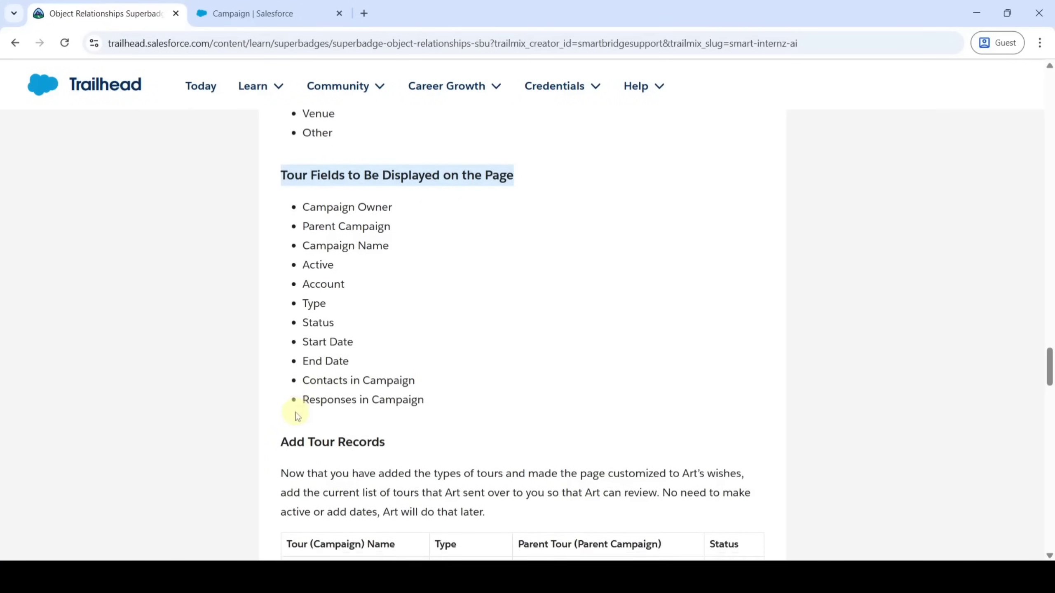
pyautogui.moveTo(279, 314); pyautogui.dragTo(406, 314)
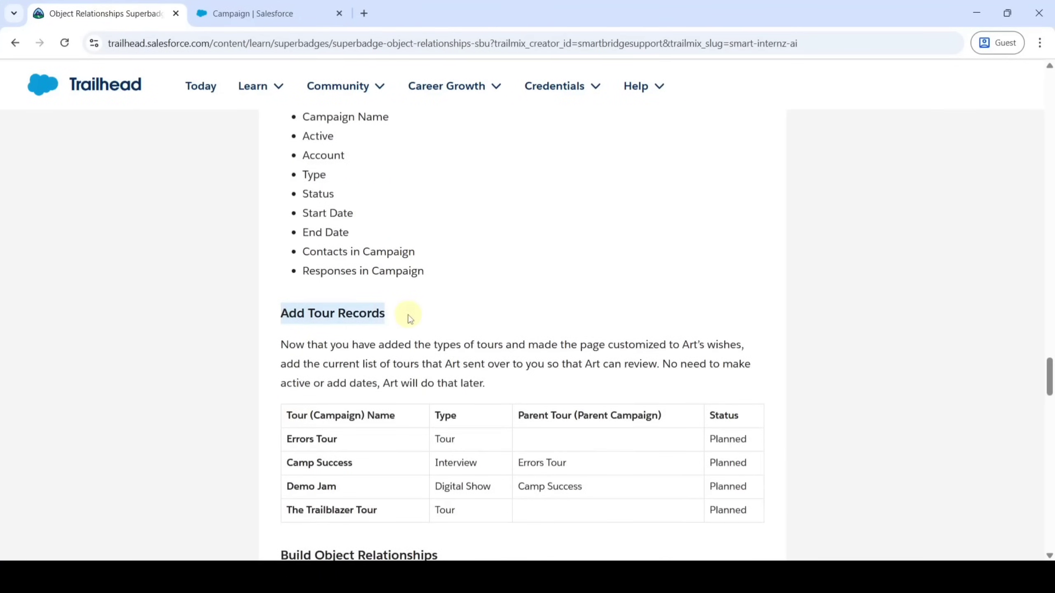
pyautogui.scroll(-2, 414, 315)
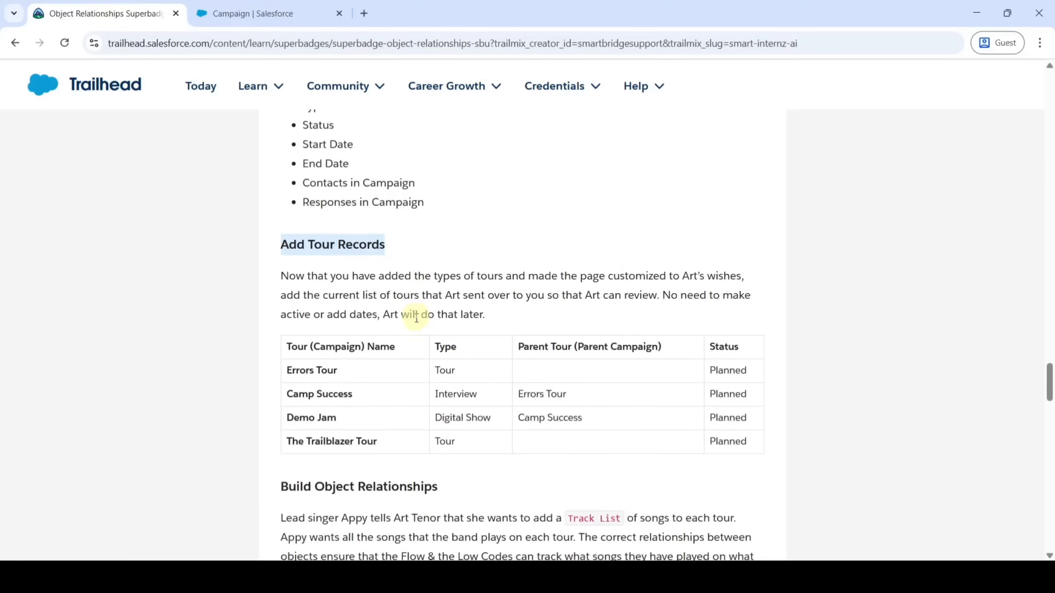
pyautogui.click(302, 5)
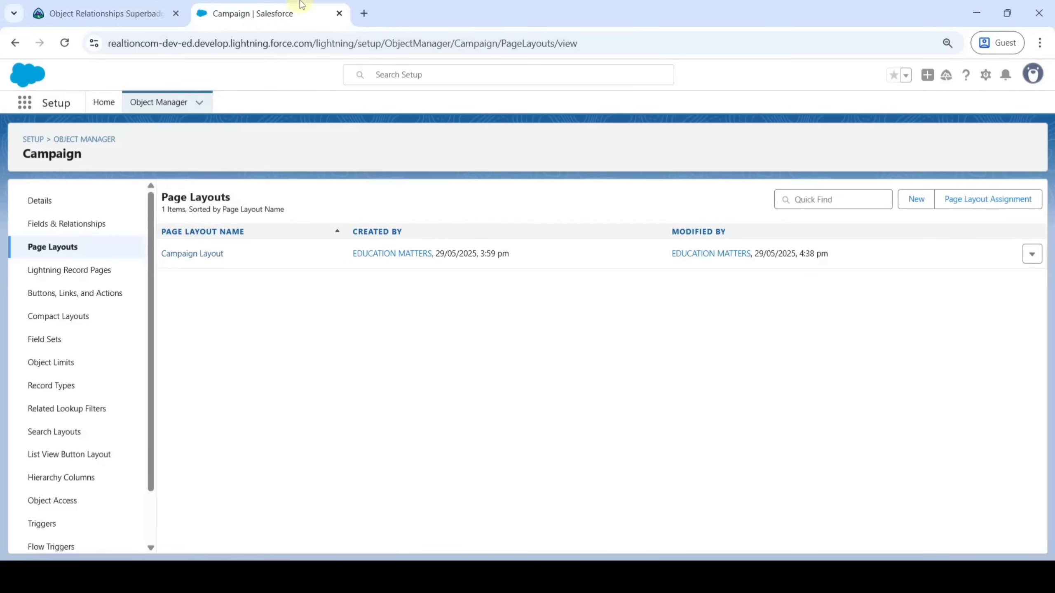
# - Go to Campaigns through the App Launcher and start a new campaign record
pyautogui.click(24, 107)
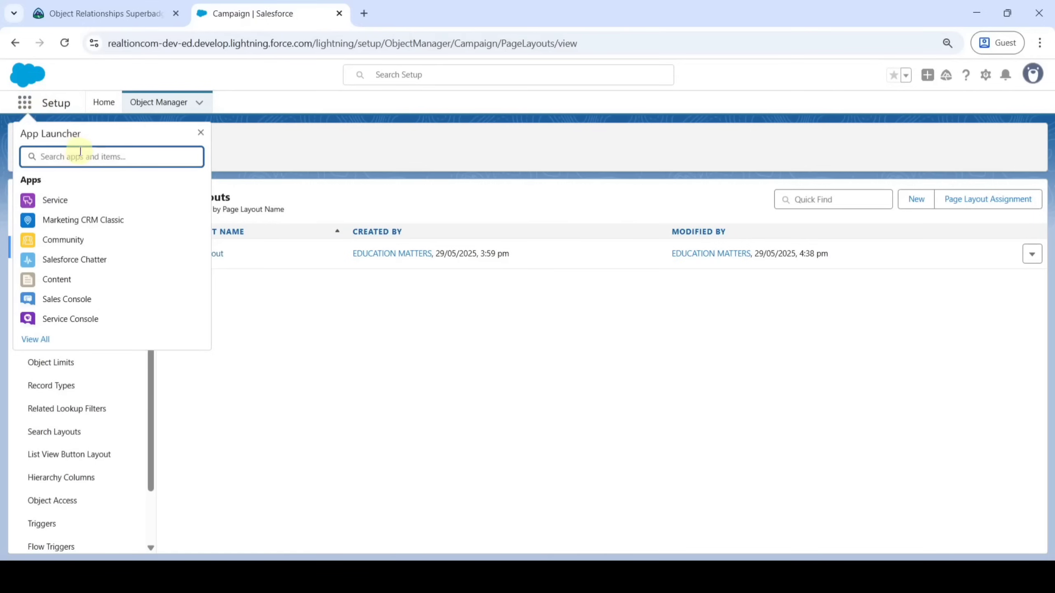
pyautogui.write('cam')
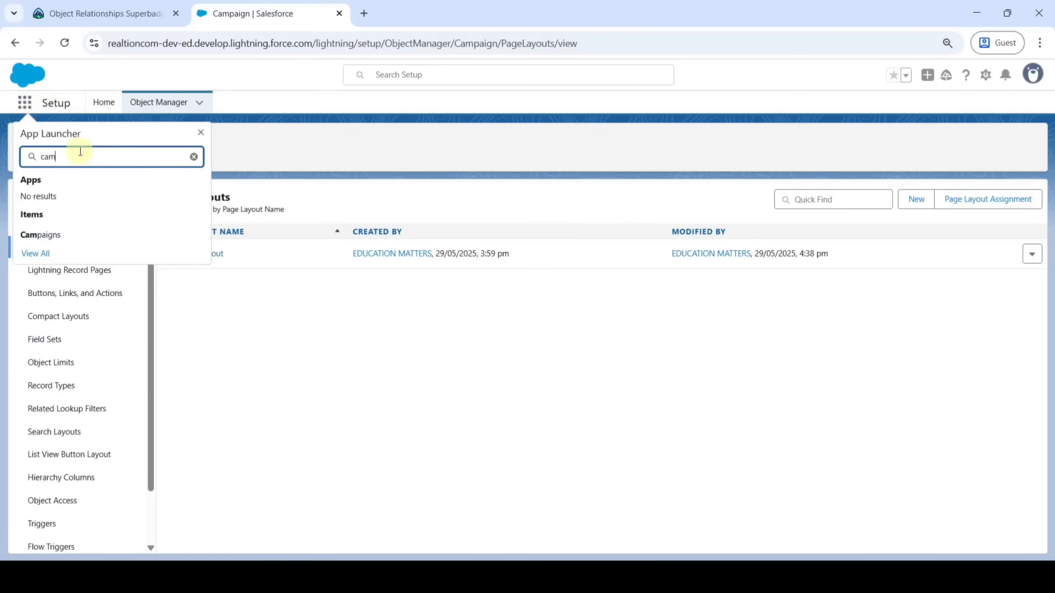
pyautogui.click(57, 234)
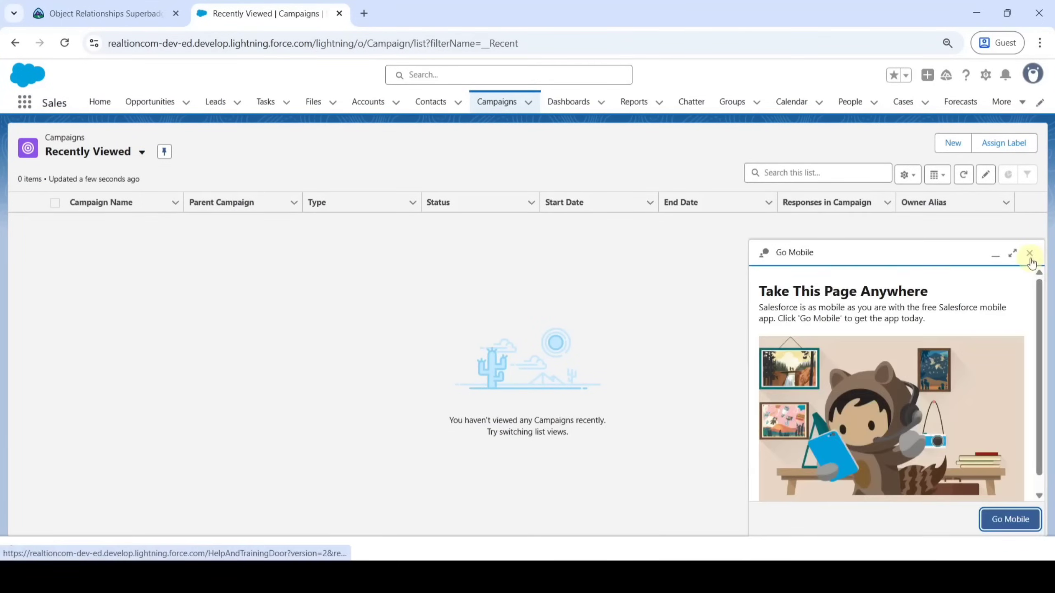
pyautogui.click(1030, 256)
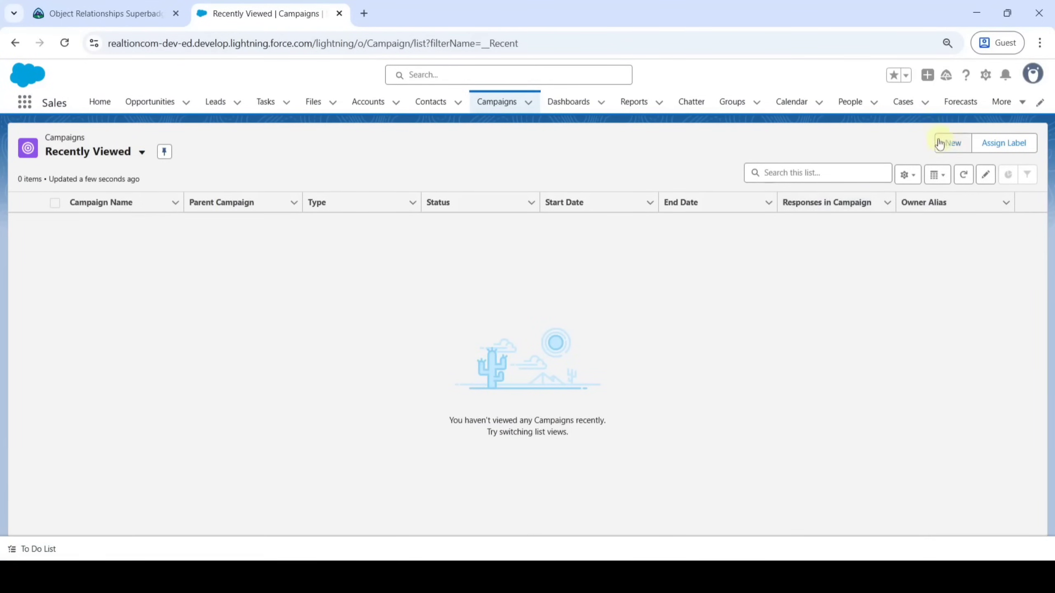
pyautogui.click(951, 145)
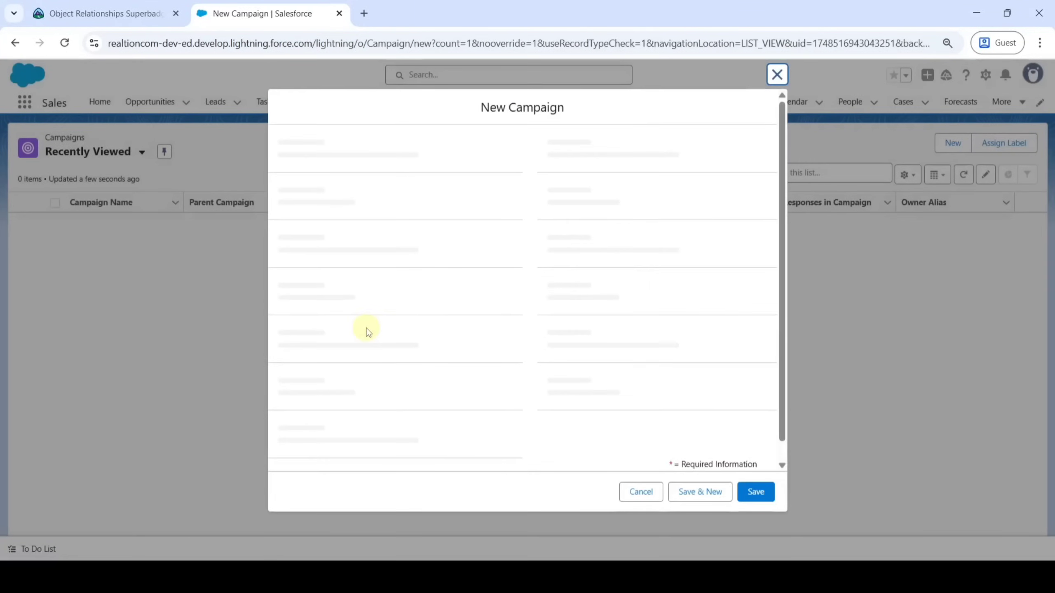
# - Copy 'Errors Tour' from the Trailhead tour list into the Campaign Name field
pyautogui.click(40, 10)
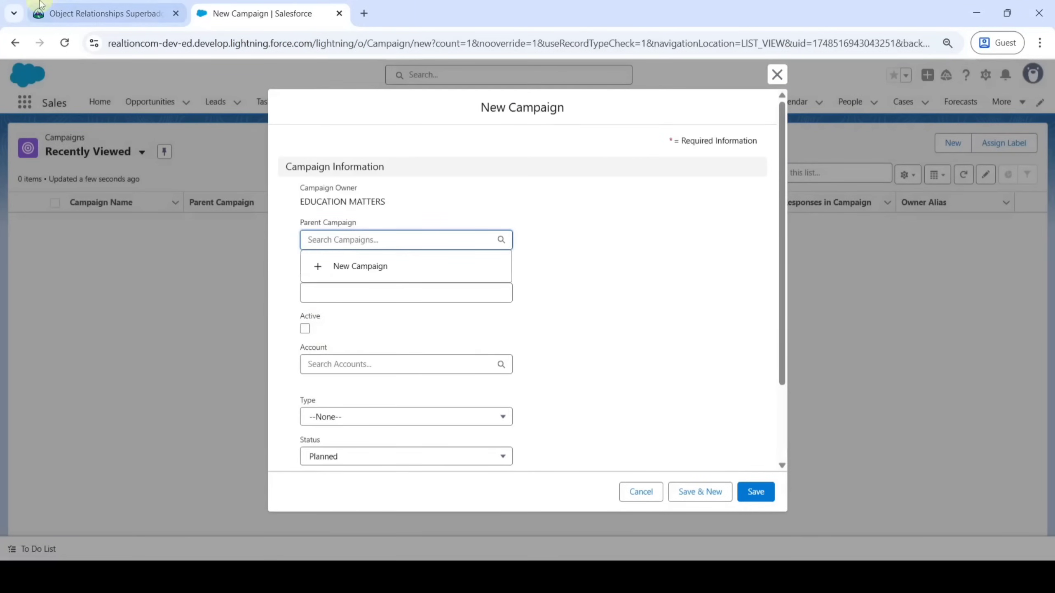
pyautogui.scroll(-2, 347, 390)
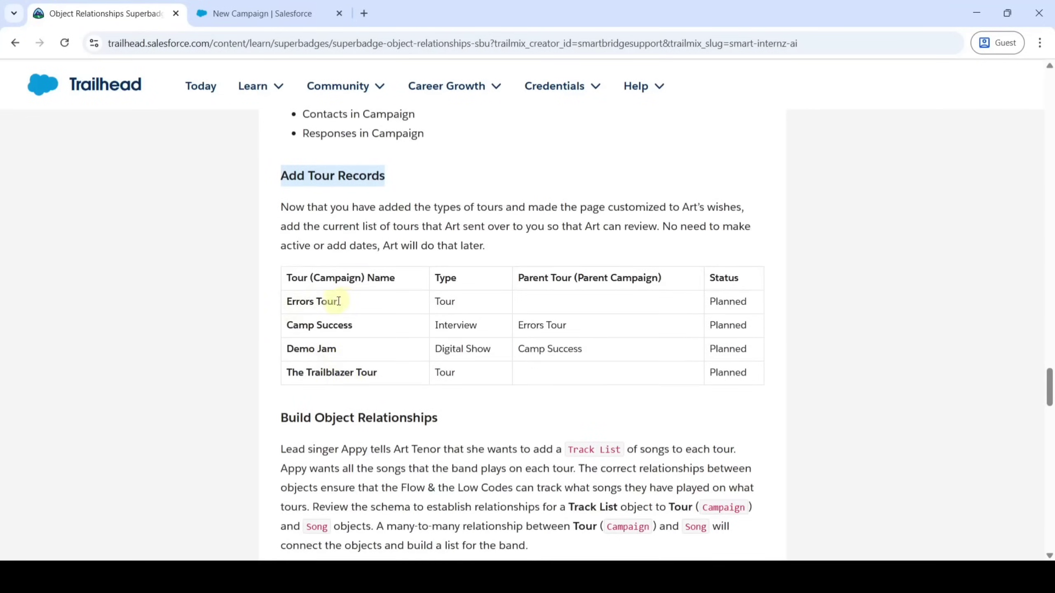
pyautogui.moveTo(344, 300); pyautogui.dragTo(274, 302)
pyautogui.click(322, 300)
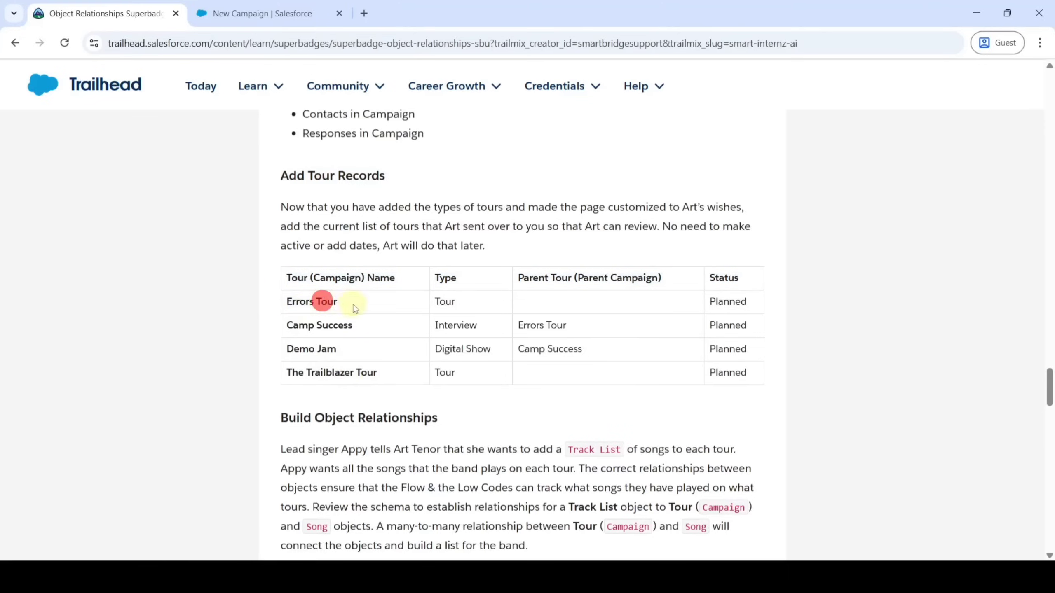
pyautogui.moveTo(353, 302); pyautogui.dragTo(290, 312)
pyautogui.hotkey('ctrl', 'c')
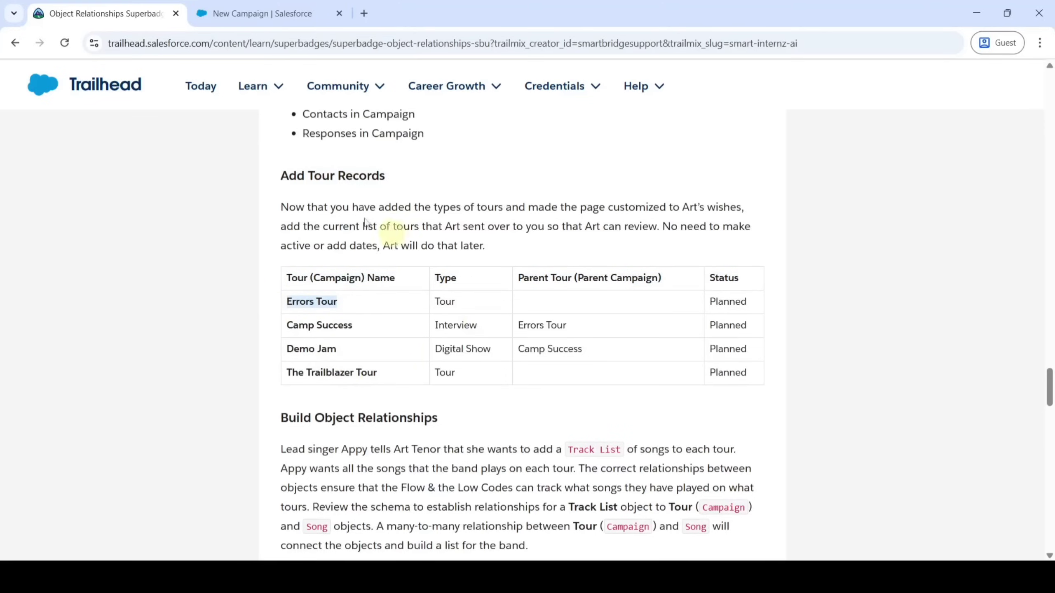
pyautogui.click(261, 13)
pyautogui.click(557, 309)
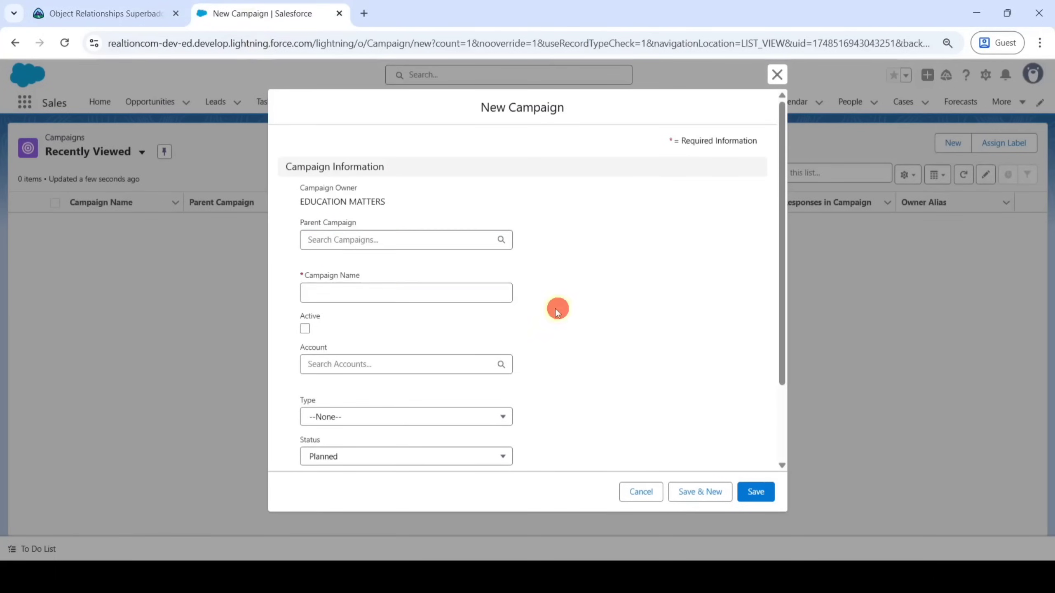
pyautogui.click(394, 292)
pyautogui.hotkey('ctrl', 'v')
pyautogui.click(412, 323)
# - Set the campaign Type to Tour and Save & New
pyautogui.scroll(-2, 412, 322)
pyautogui.click(349, 356)
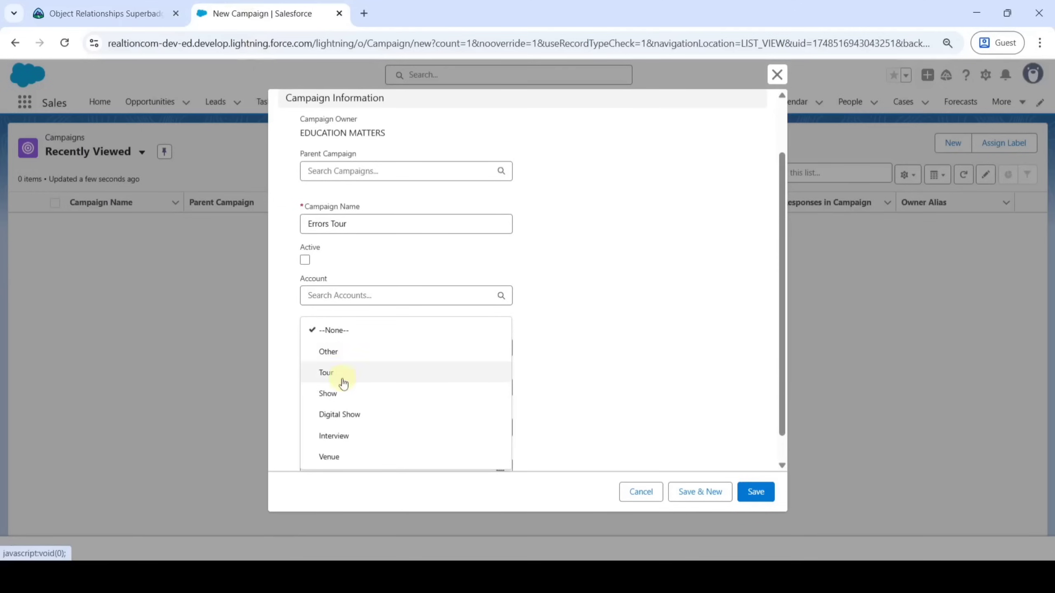
pyautogui.click(340, 373)
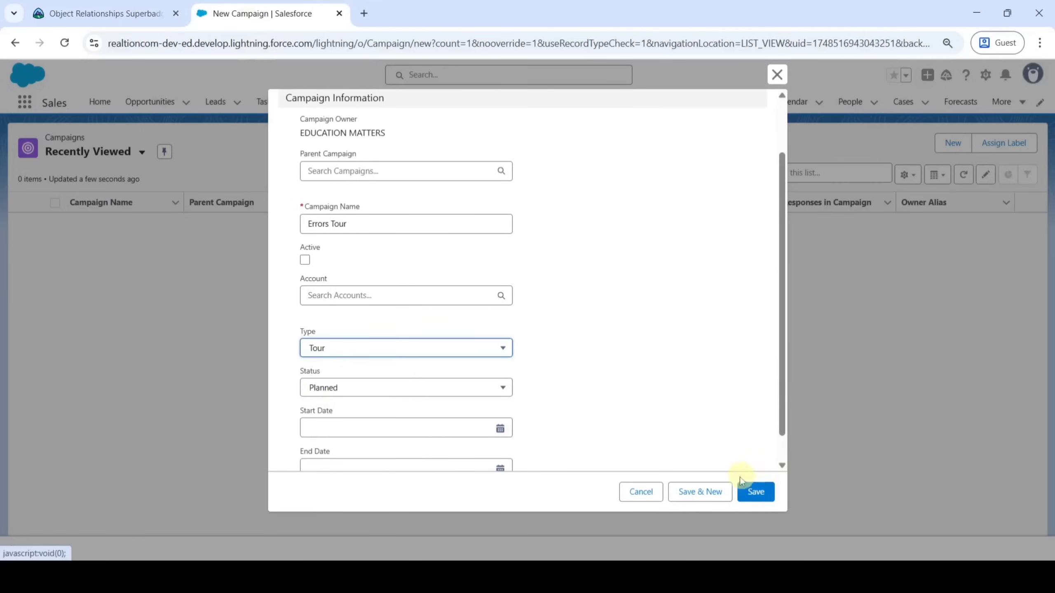
pyautogui.click(701, 495)
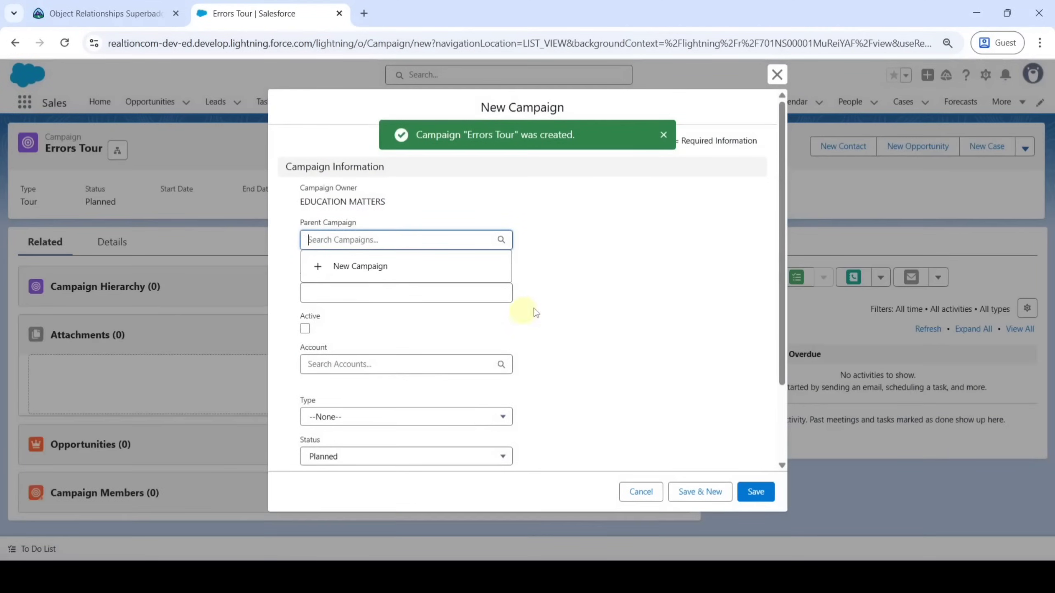
pyautogui.click(572, 299)
# - Name the new campaign 'Camp Success' with Errors Tour as its parent campaign
pyautogui.click(67, 9)
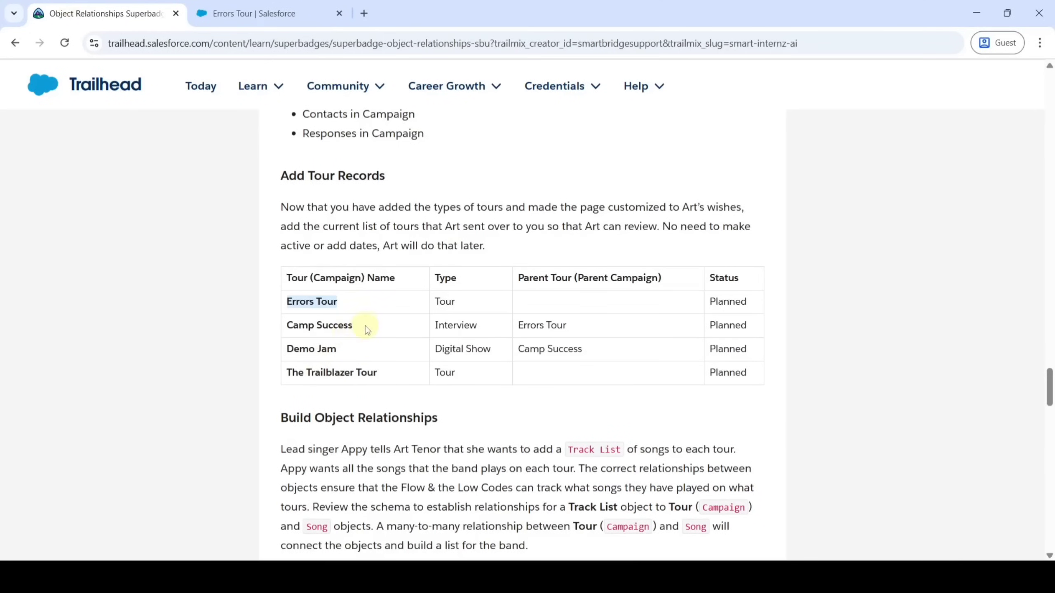
pyautogui.moveTo(365, 325); pyautogui.dragTo(294, 325)
pyautogui.hotkey('ctrl', 'c')
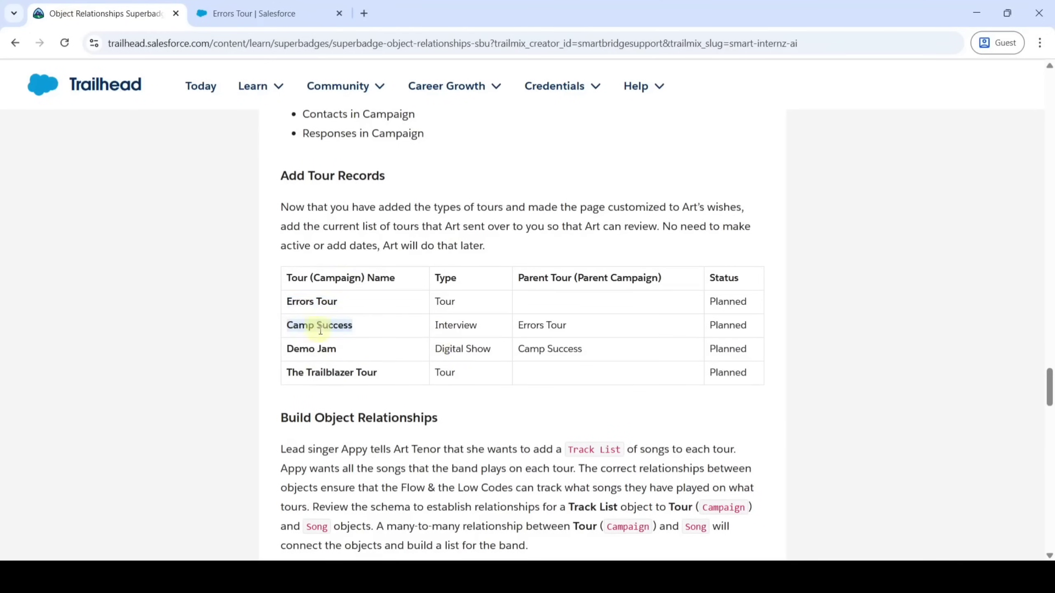
pyautogui.click(246, 6)
pyautogui.click(353, 291)
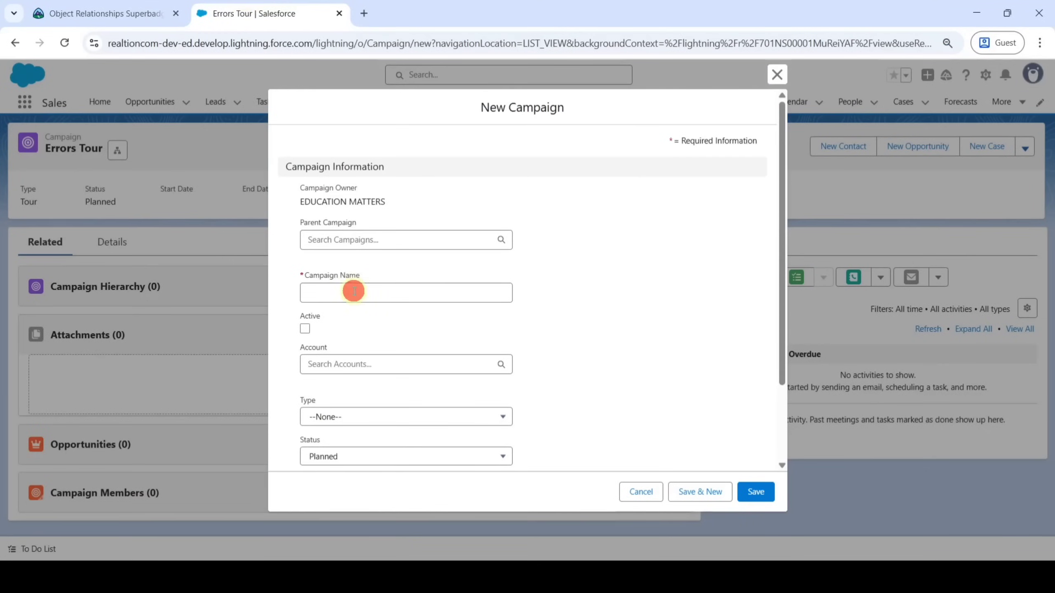
pyautogui.write('C')
pyautogui.hotkey('ctrl', 'v')
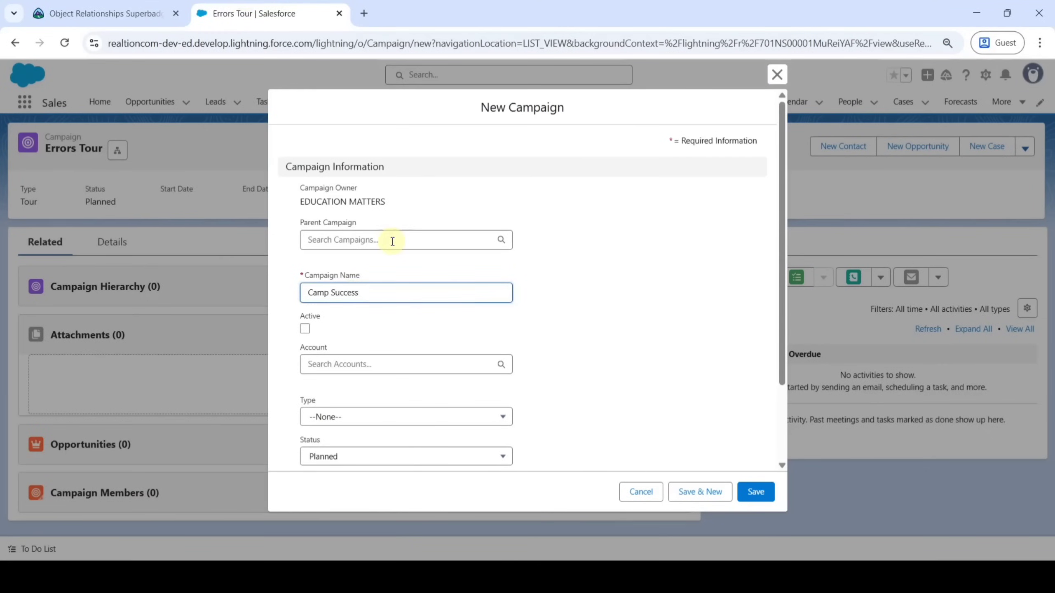
pyautogui.click(391, 241)
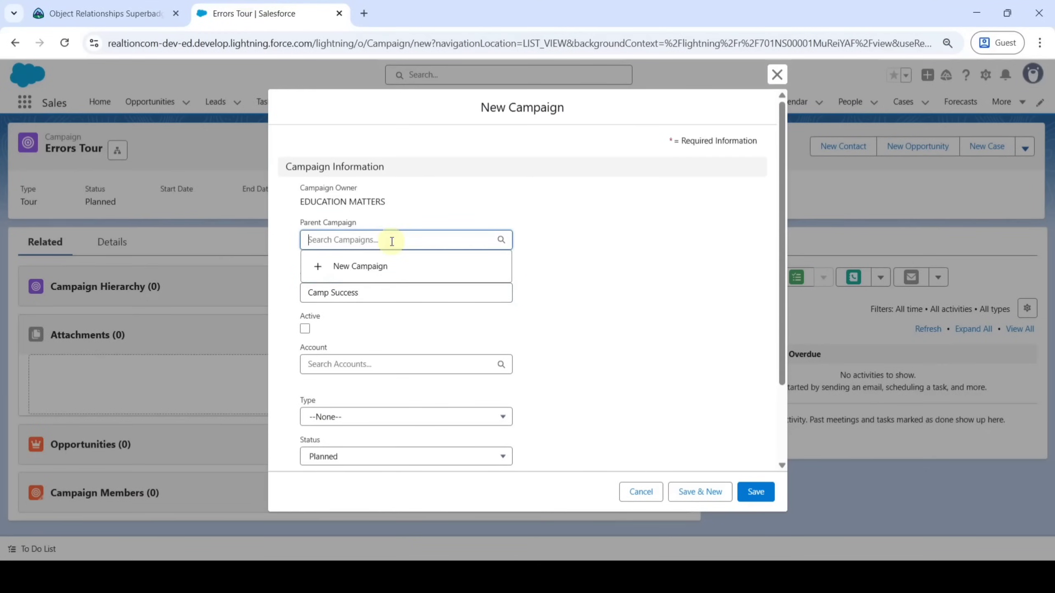
pyautogui.write('error')
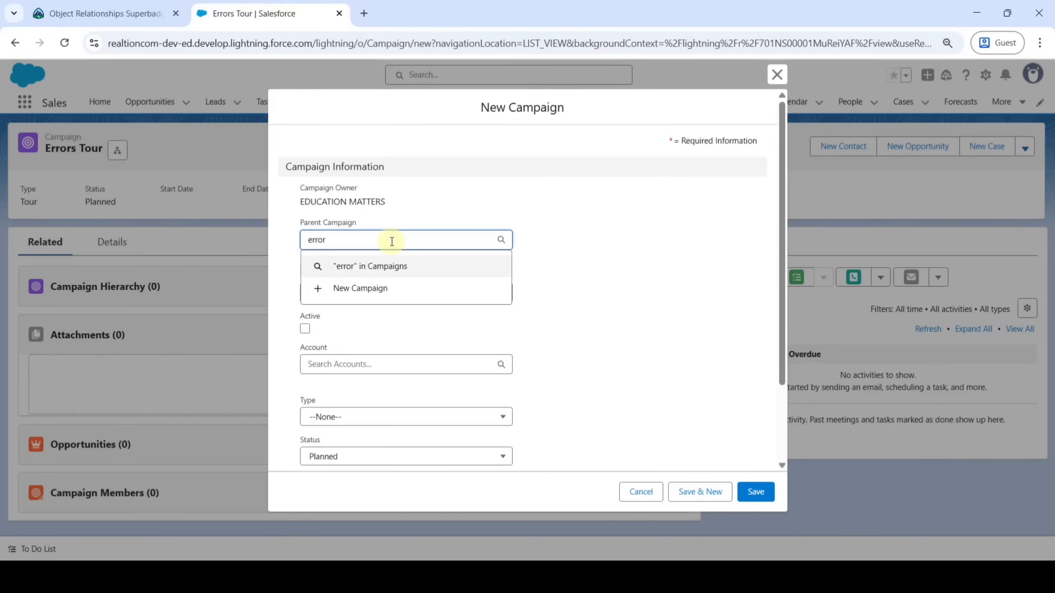
pyautogui.click(349, 289)
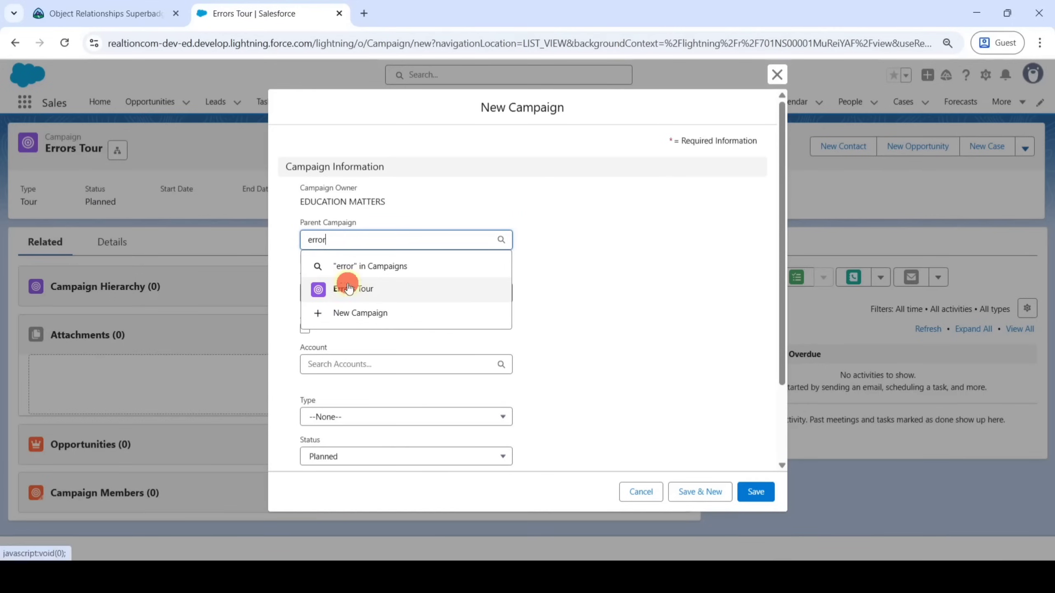
# - Keep Status Planned, set Type to Interview, and Save & New
pyautogui.scroll(-3, 375, 309)
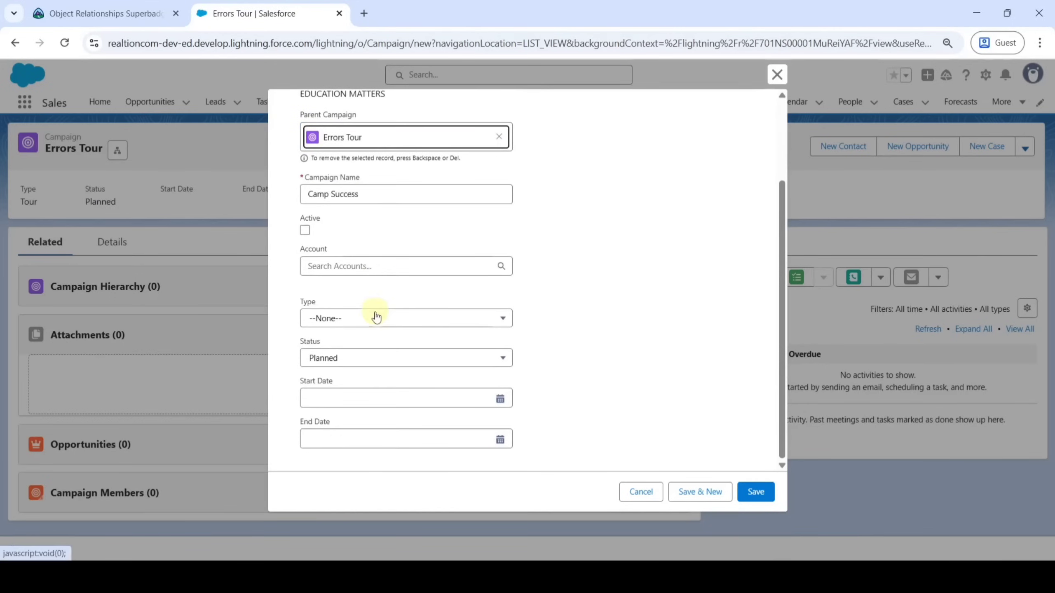
pyautogui.click(368, 362)
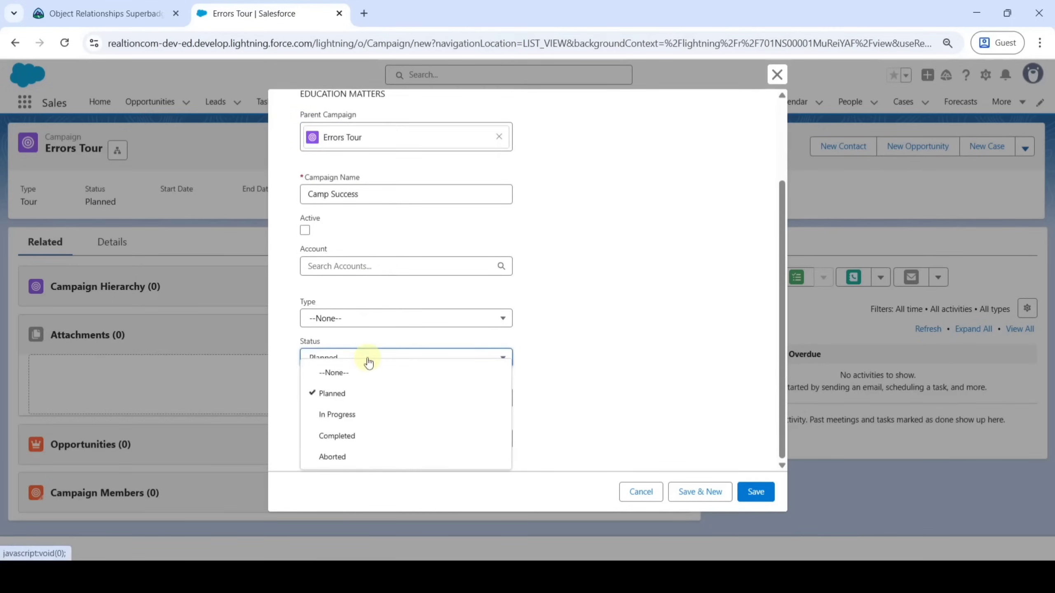
pyautogui.click(352, 384)
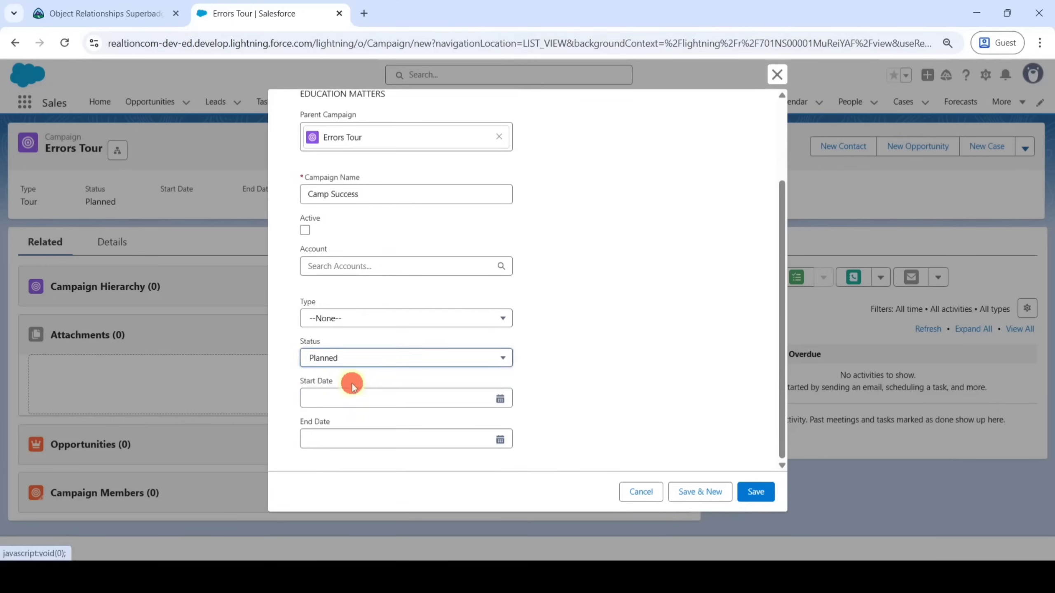
pyautogui.click(349, 309)
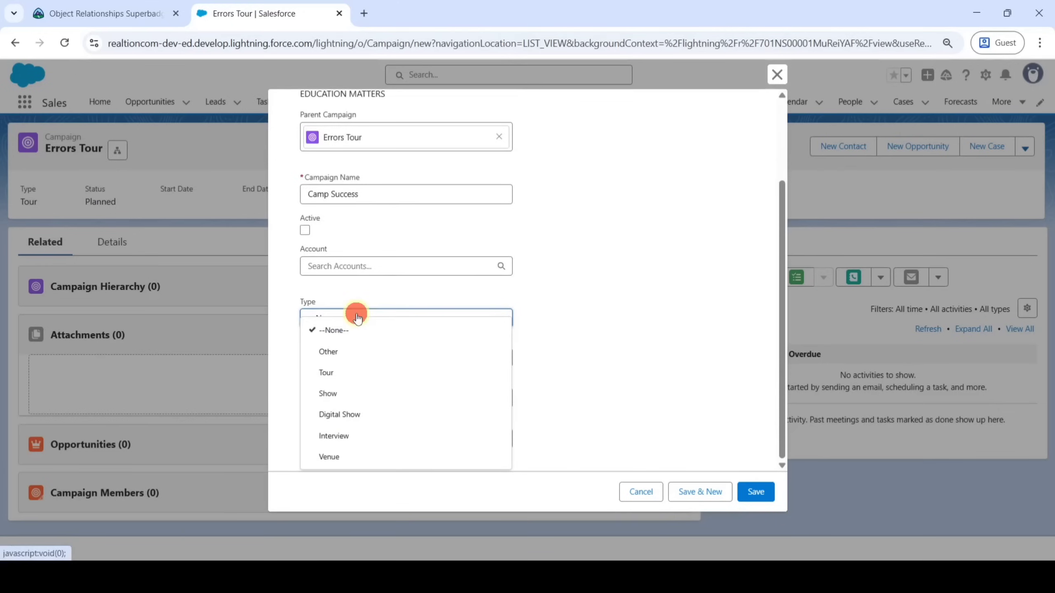
pyautogui.click(348, 434)
pyautogui.click(79, 4)
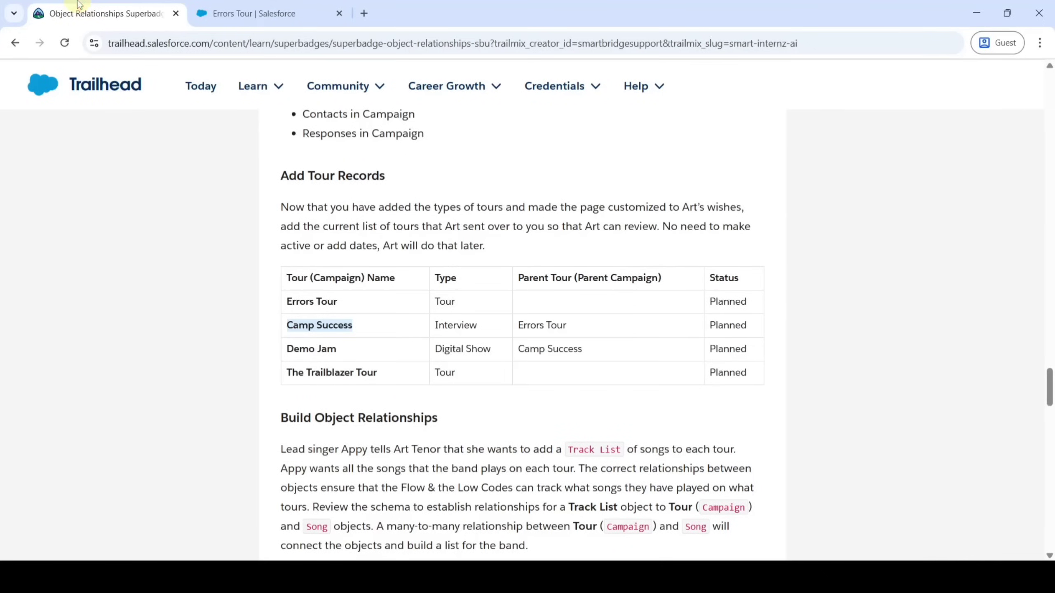
pyautogui.click(232, 9)
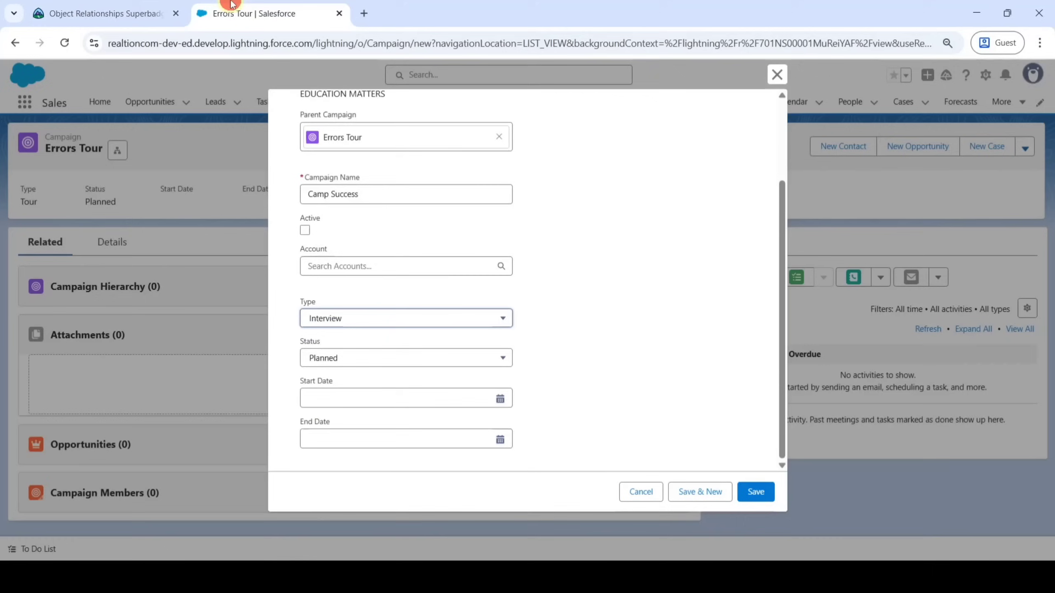
pyautogui.click(697, 493)
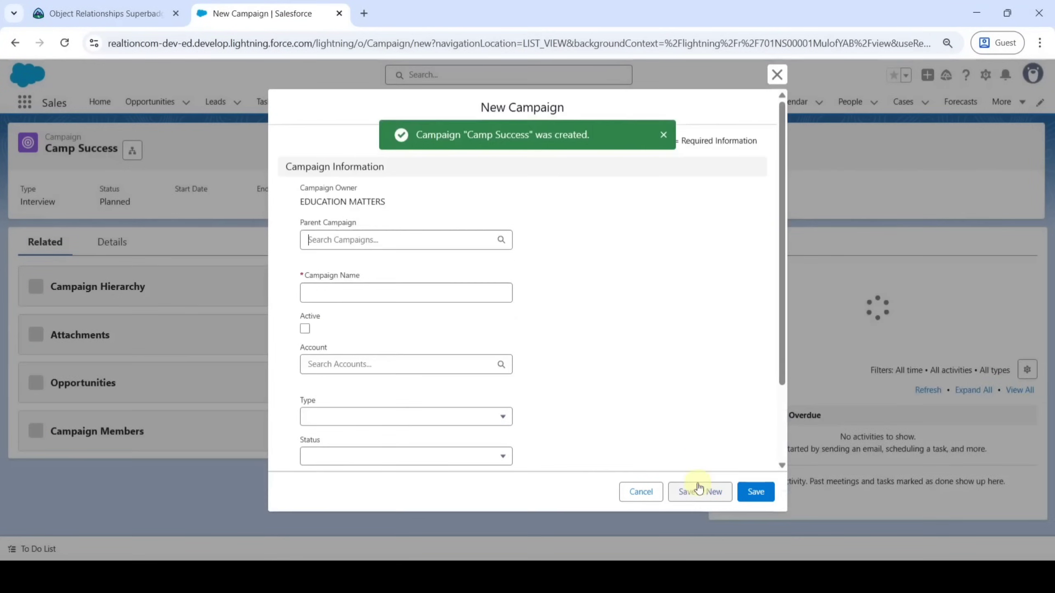
# - Copy 'Demo Jam' from the Trailhead tour list into the Campaign Name field
pyautogui.click(97, 6)
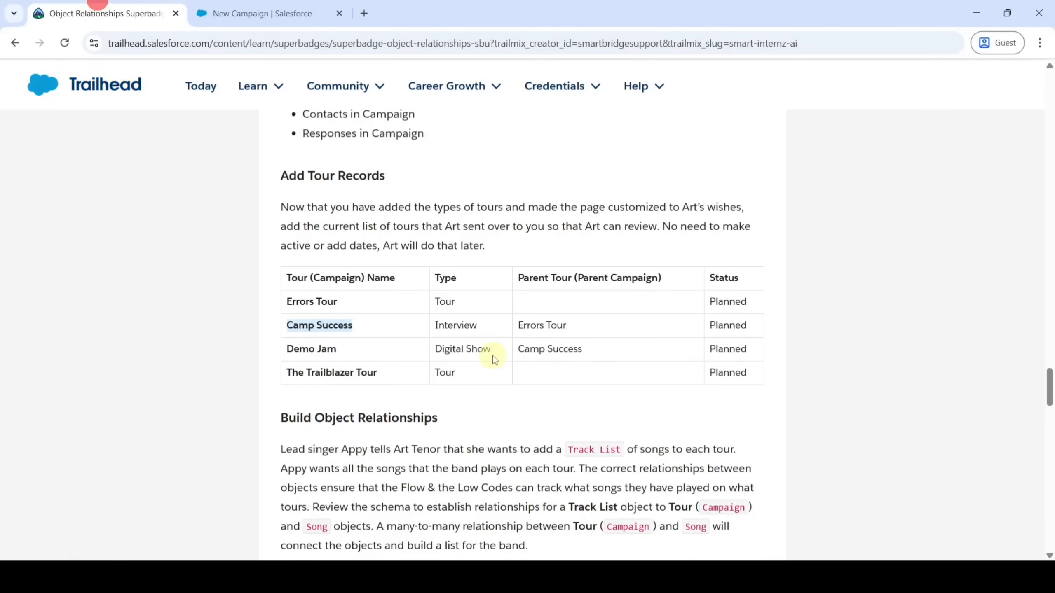
pyautogui.scroll(-2, 493, 358)
pyautogui.moveTo(342, 278); pyautogui.dragTo(287, 281)
pyautogui.hotkey('ctrl', 'c')
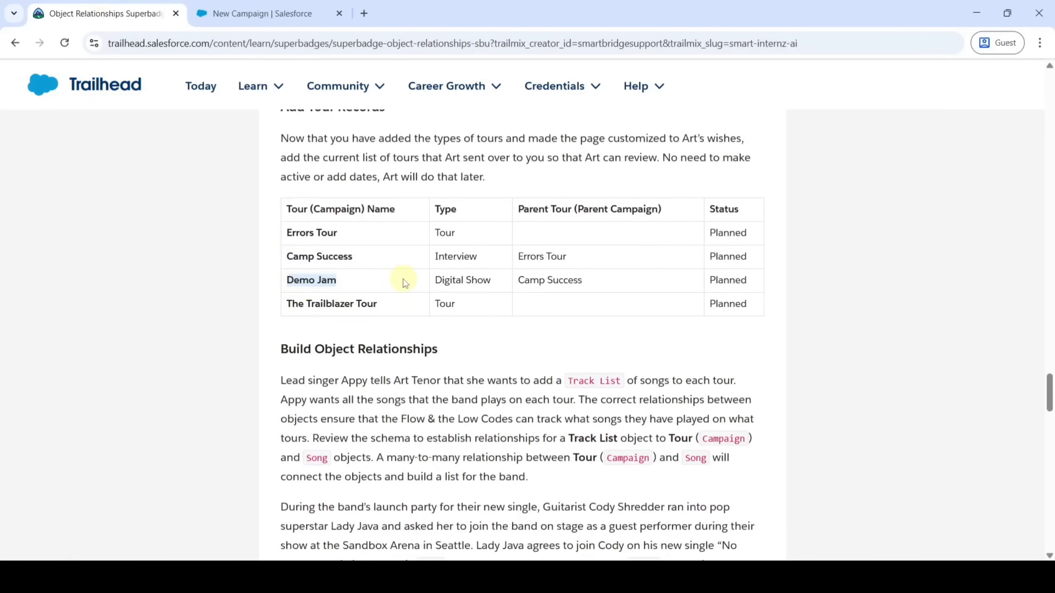
pyautogui.click(263, 13)
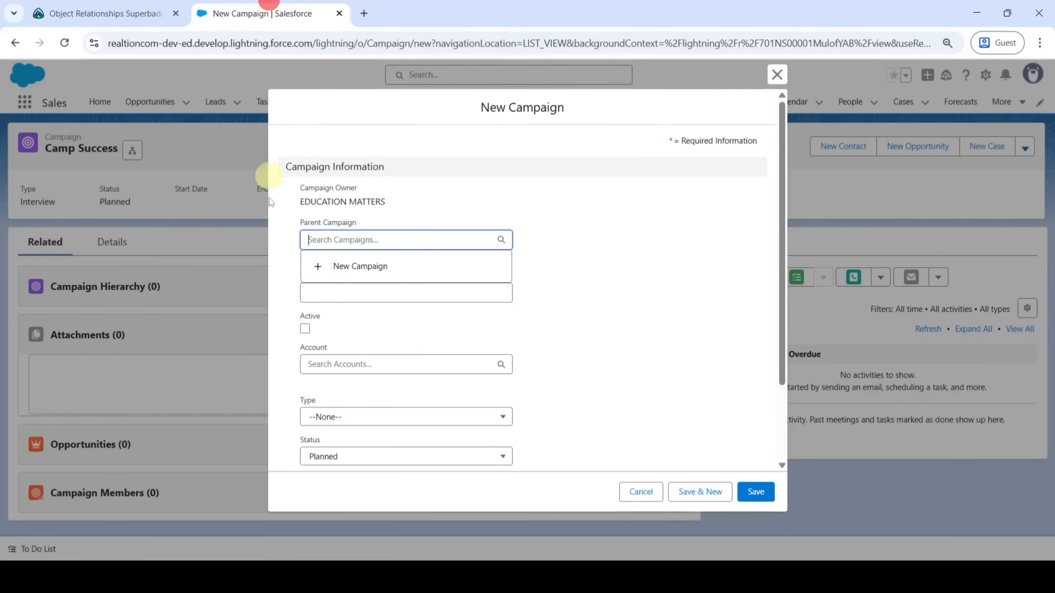
pyautogui.click(432, 331)
pyautogui.click(360, 290)
pyautogui.hotkey('ctrl', 'v')
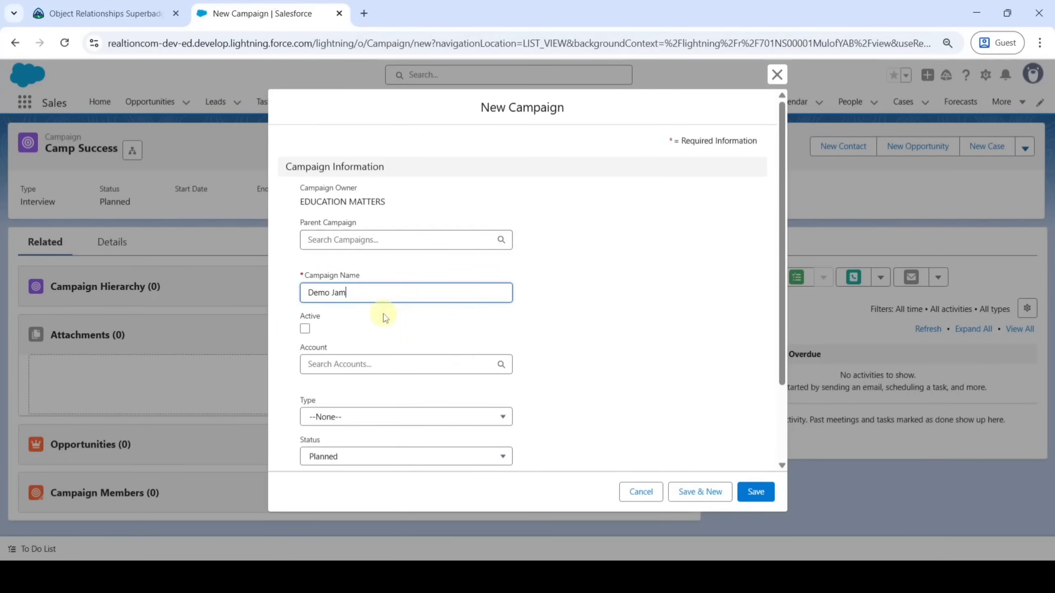
# - Set Type to Digital Show and parent campaign to Camp Success, then Save & New
pyautogui.scroll(-2, 383, 313)
pyautogui.click(383, 348)
pyautogui.click(354, 414)
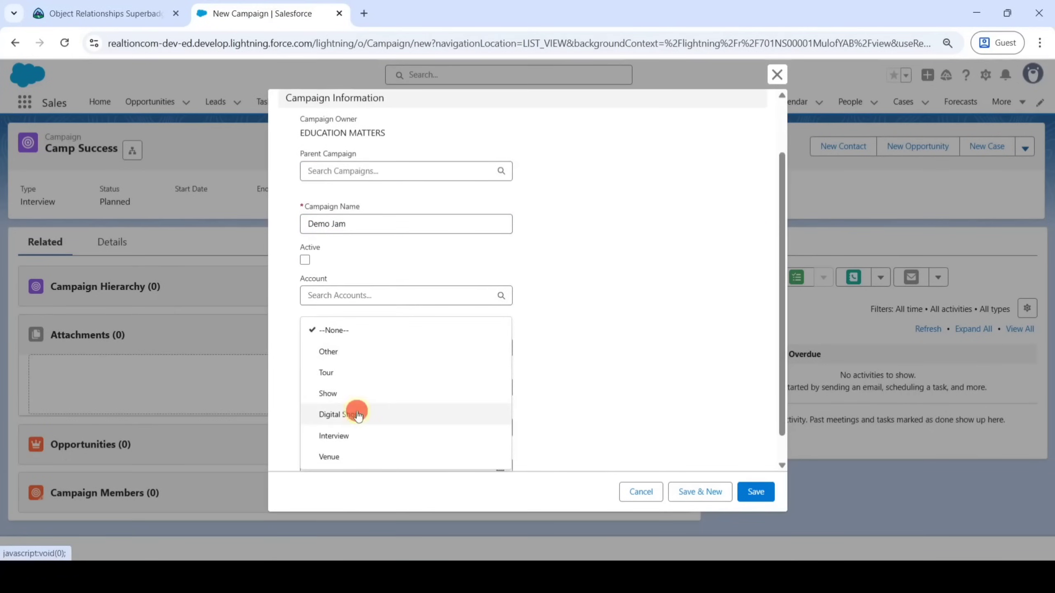
pyautogui.scroll(2, 364, 332)
pyautogui.click(357, 245)
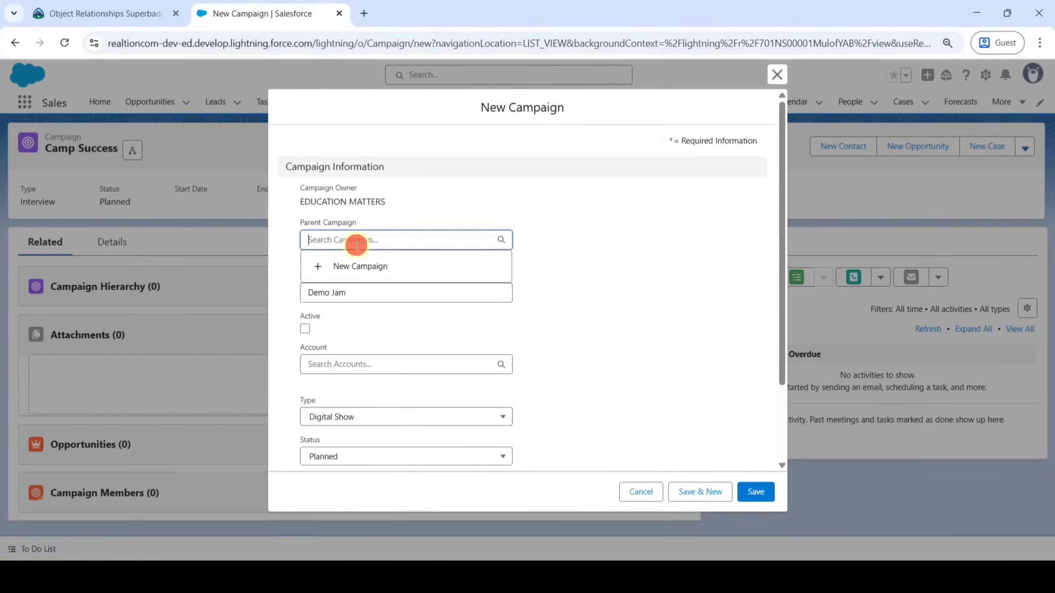
pyautogui.write('cam')
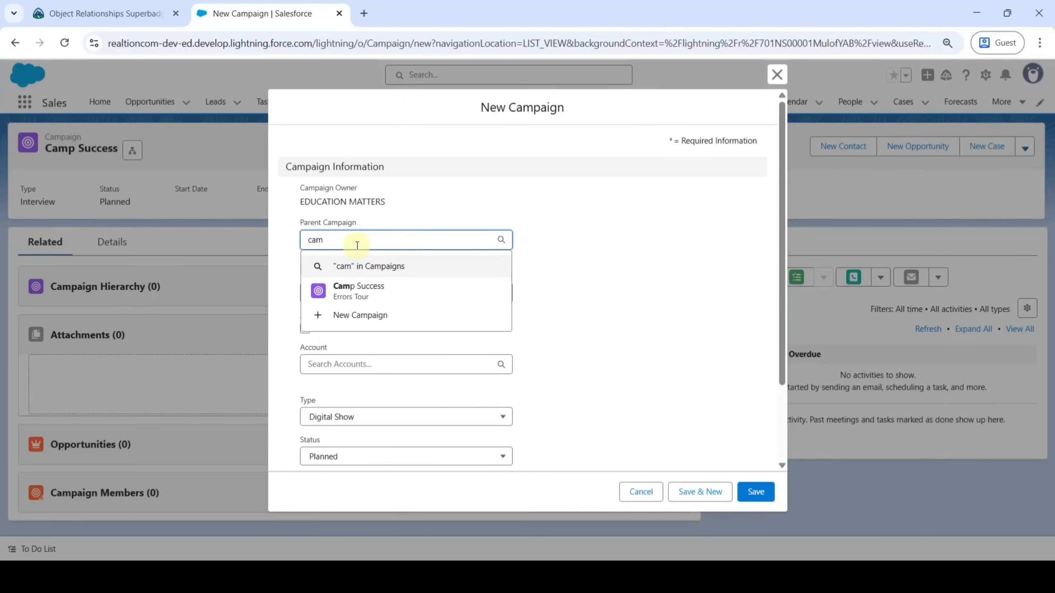
pyautogui.click(354, 291)
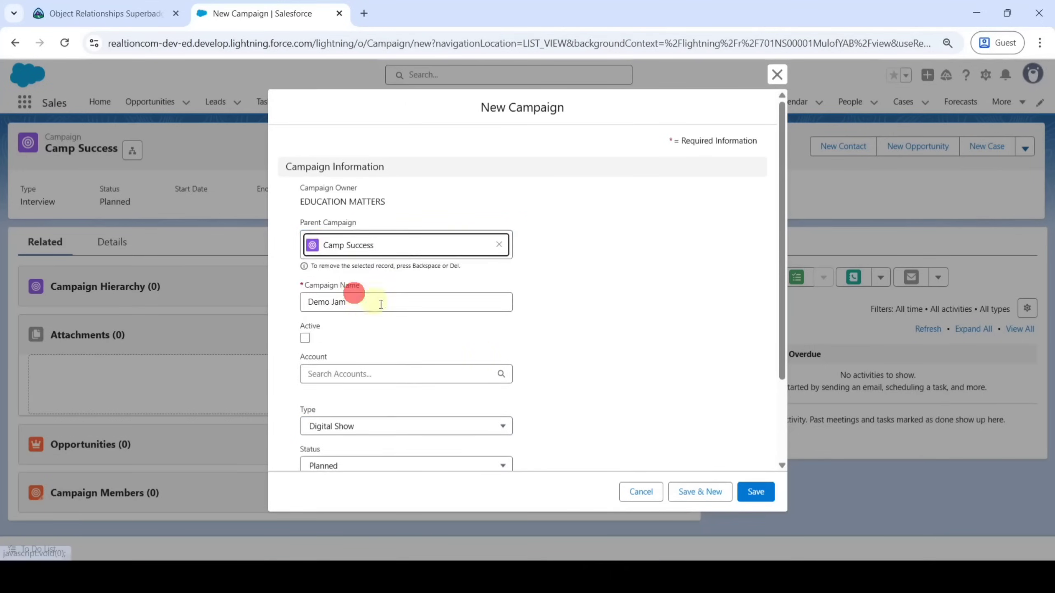
pyautogui.scroll(-3, 487, 360)
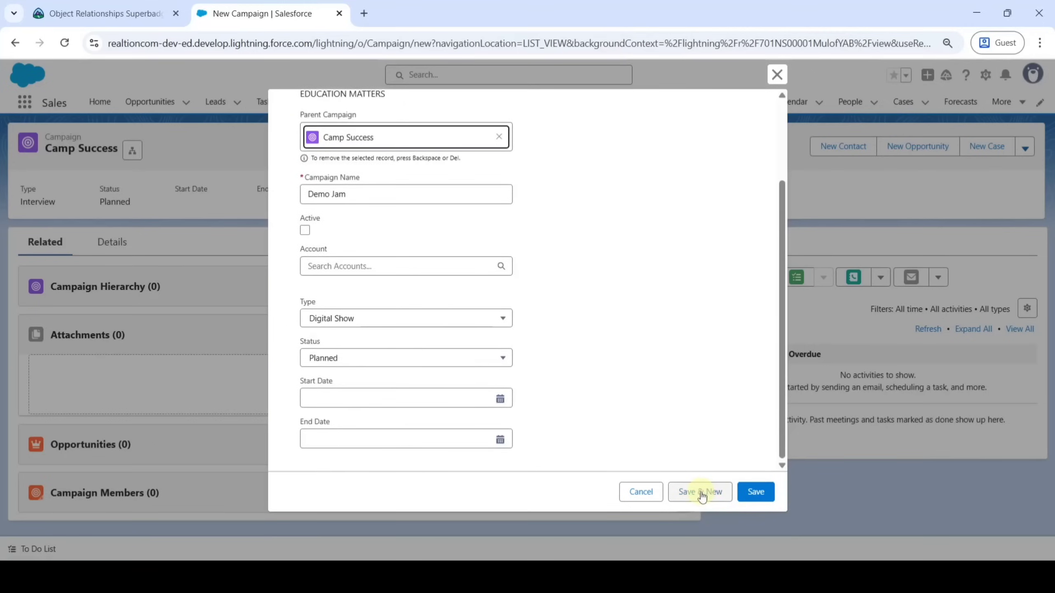
pyautogui.click(700, 492)
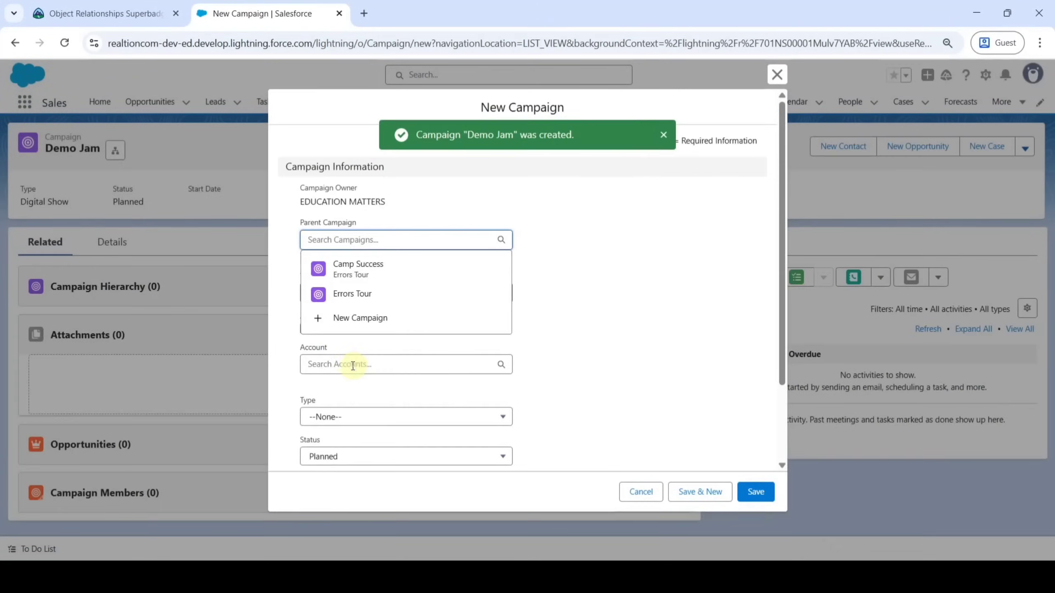
pyautogui.click(56, 11)
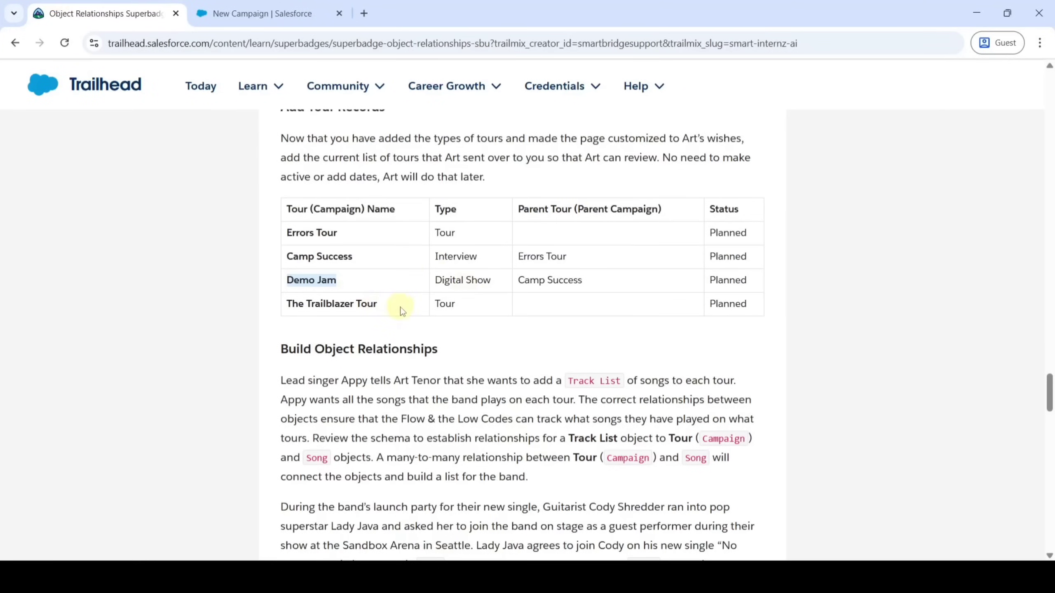
# - Create 'The Trailblazer Tour' campaign with Type Tour and no parent, and save it
pyautogui.moveTo(396, 303); pyautogui.dragTo(292, 300)
pyautogui.hotkey('ctrl', 'c')
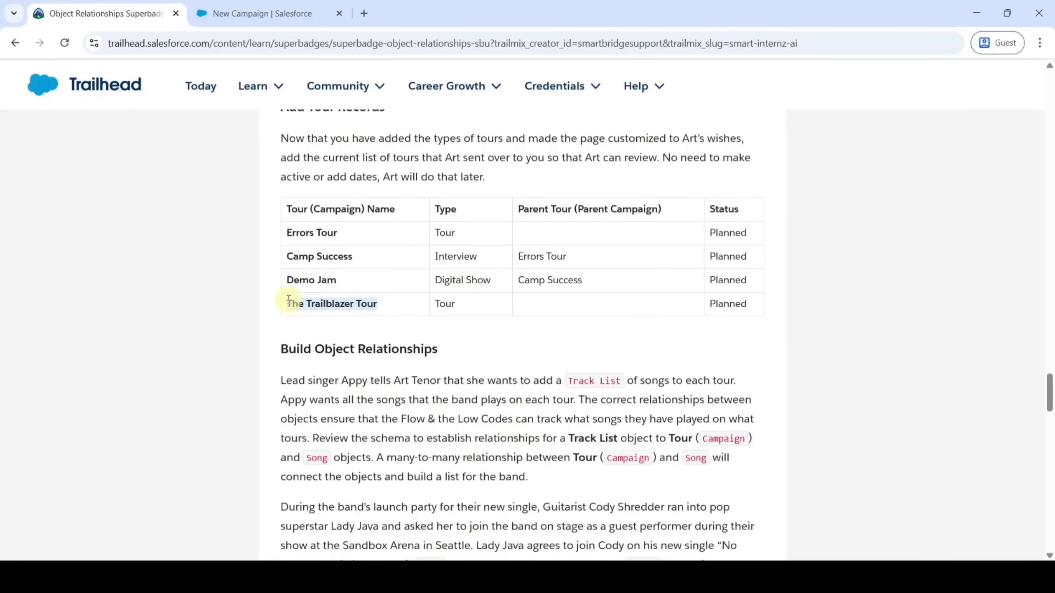
pyautogui.click(261, 13)
pyautogui.click(568, 327)
pyautogui.click(445, 292)
pyautogui.hotkey('ctrl', 'v')
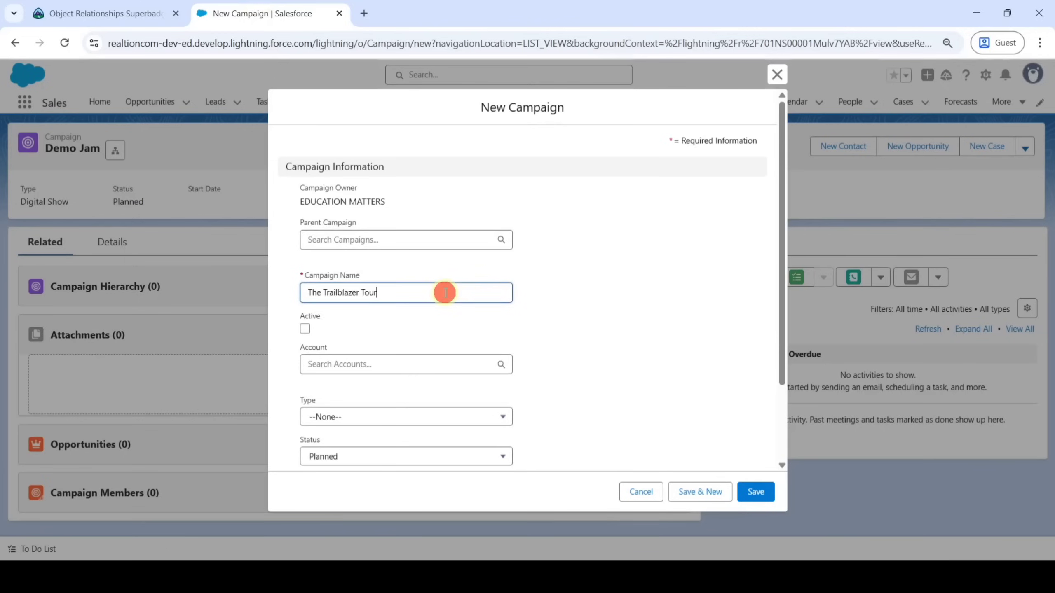
pyautogui.scroll(-2, 586, 308)
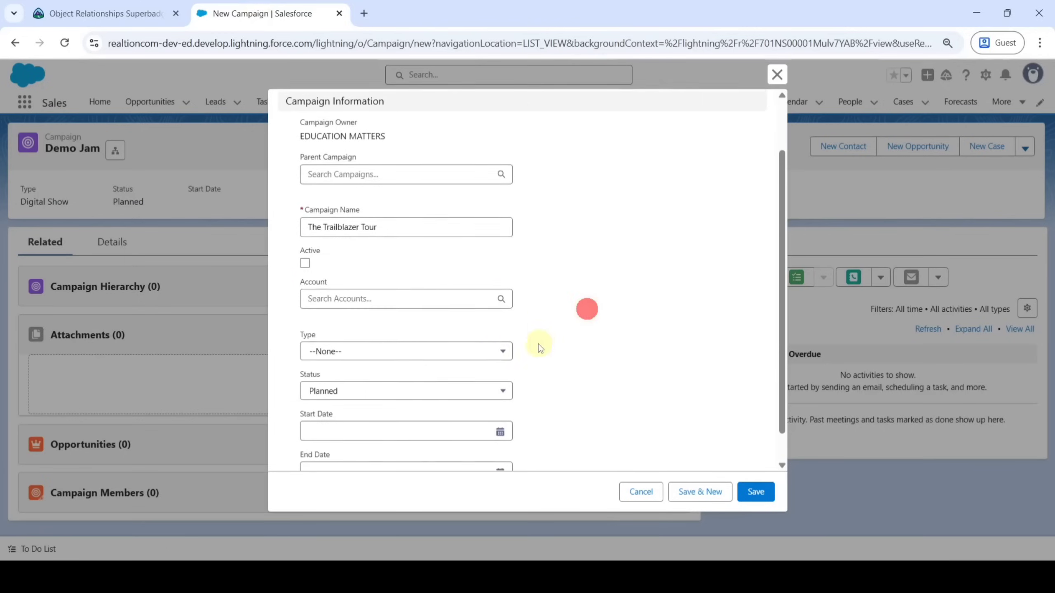
pyautogui.click(395, 348)
pyautogui.click(361, 373)
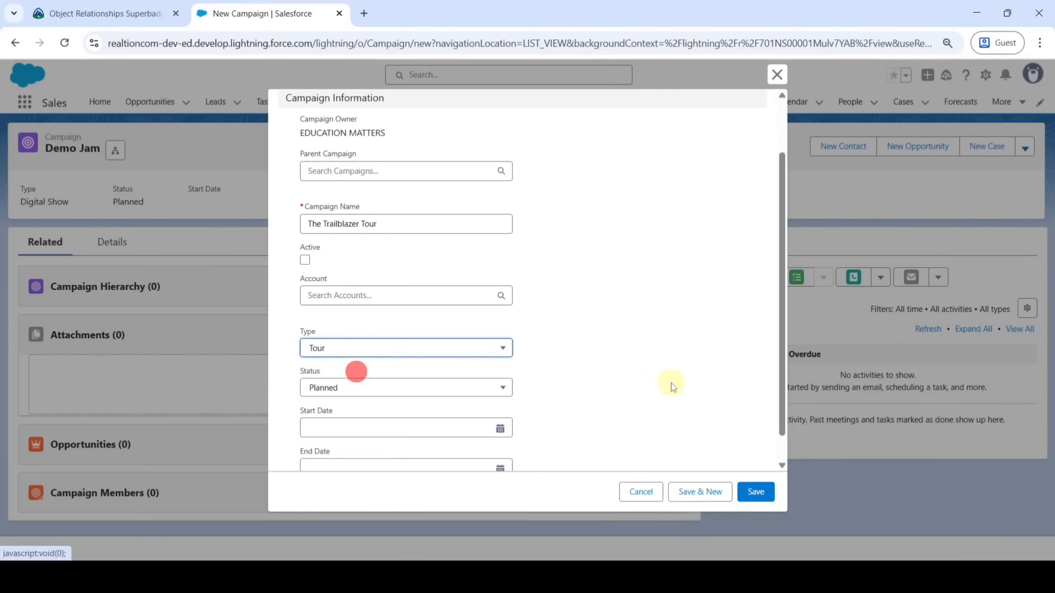
pyautogui.click(759, 497)
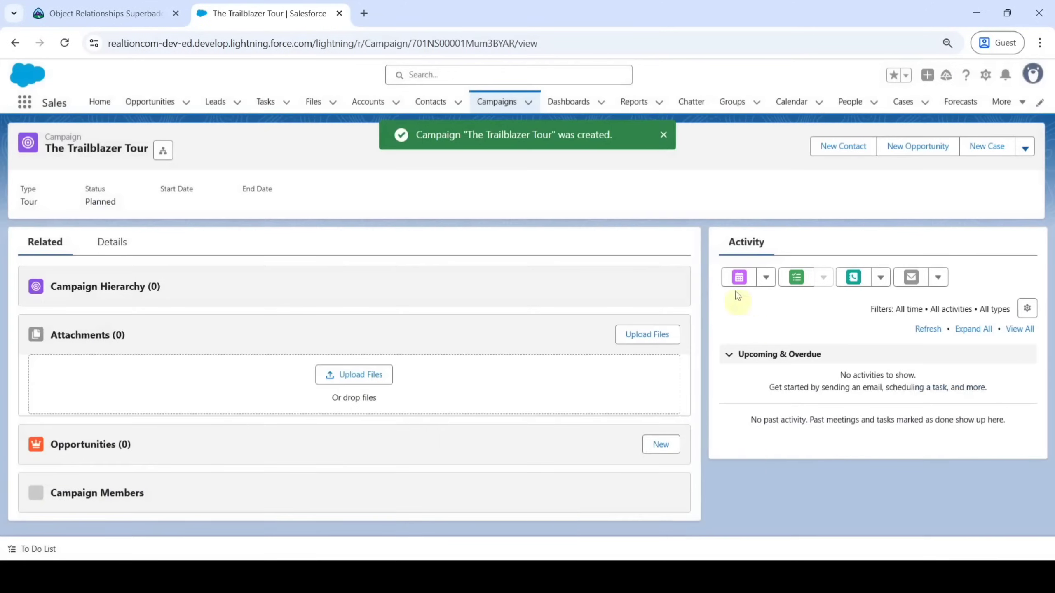
# - Run Check Challenge on Configure Standard Objects and accept the pre-start terms notice
pyautogui.click(42, 9)
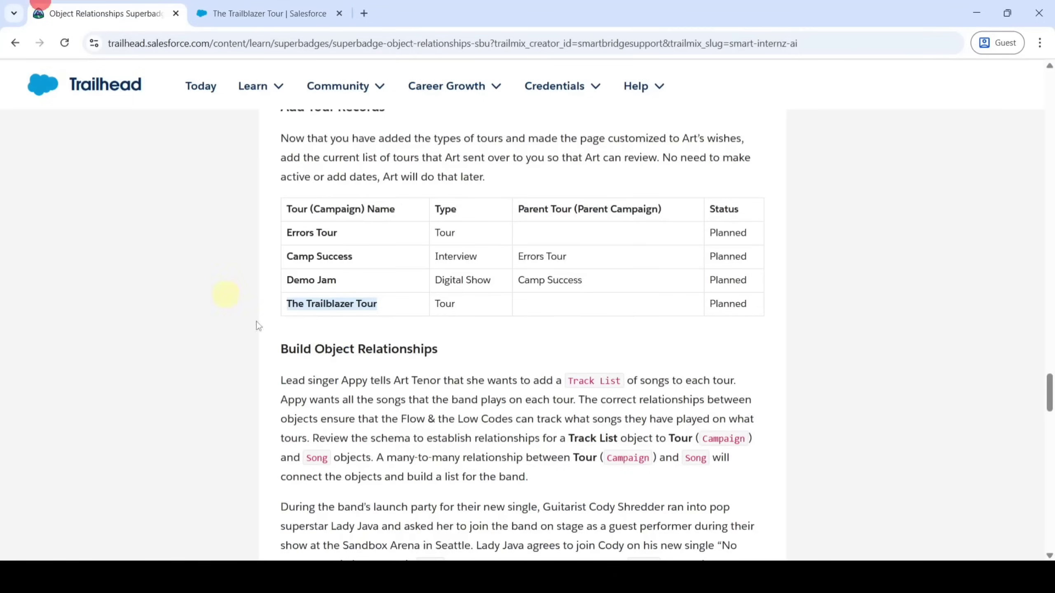
pyautogui.scroll(15, 478, 357)
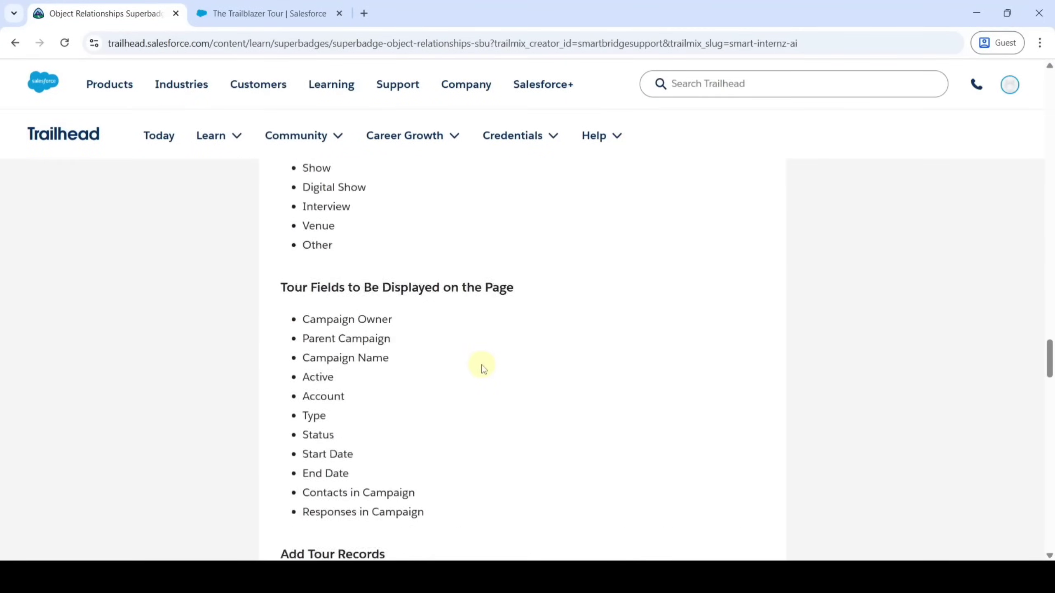
pyautogui.scroll(-20, 483, 368)
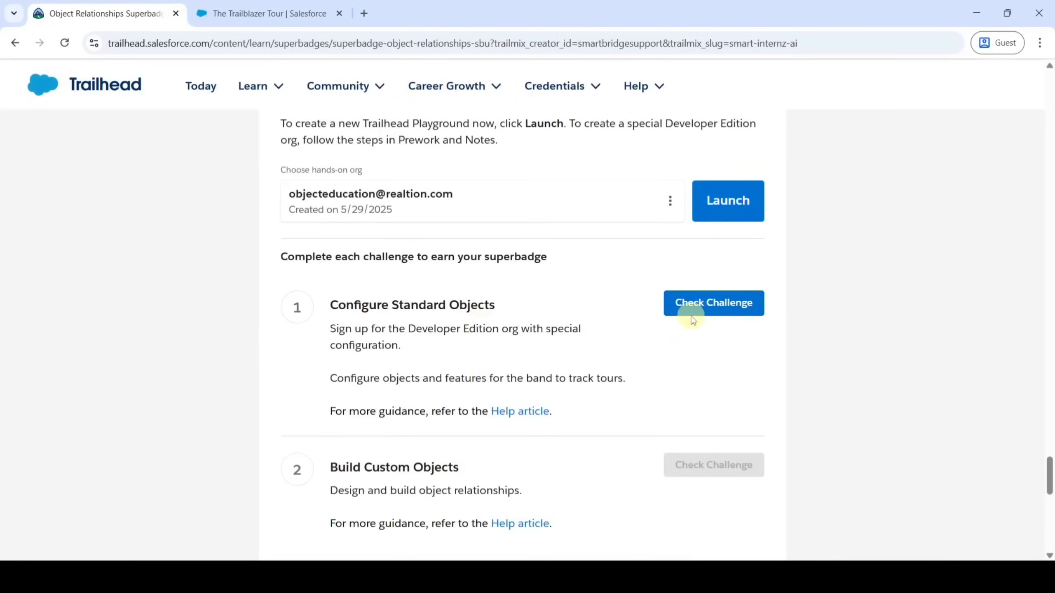
pyautogui.click(690, 311)
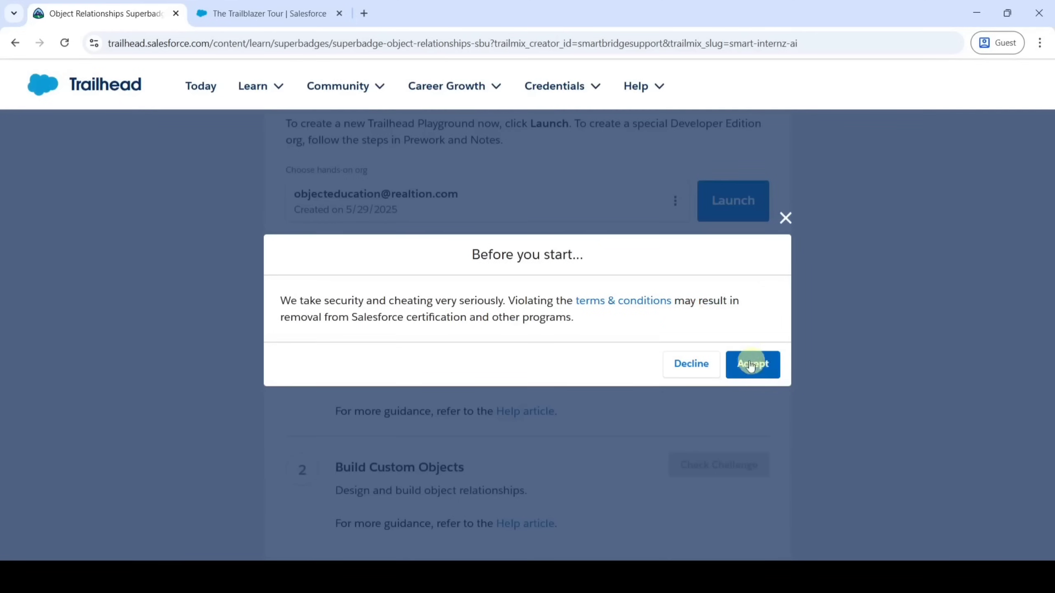
pyautogui.click(759, 361)
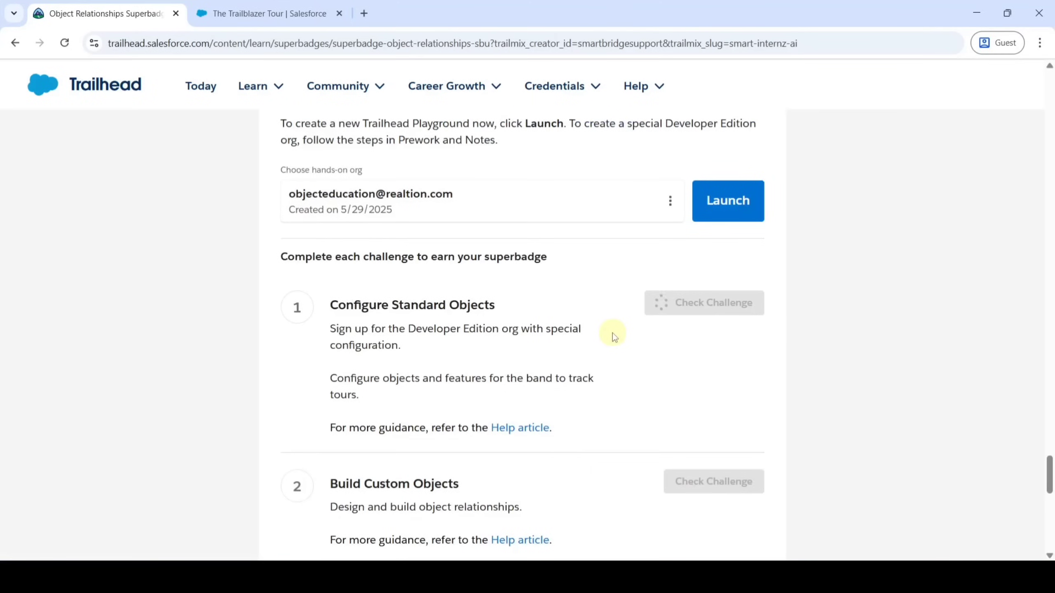